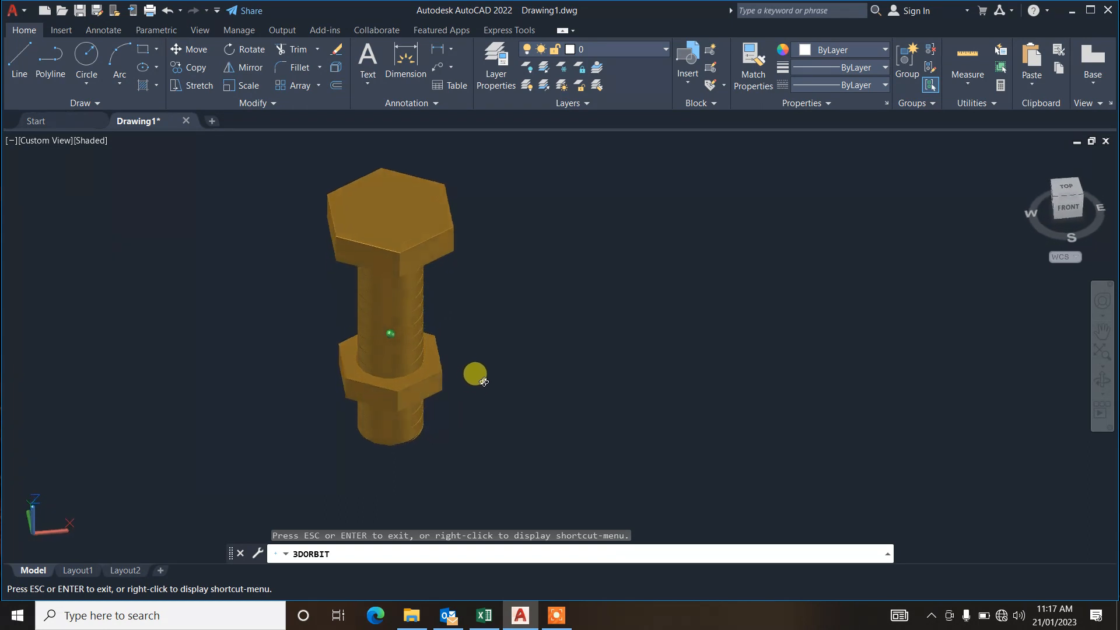
pyautogui.moveTo(432, 355); pyautogui.dragTo(384, 356)
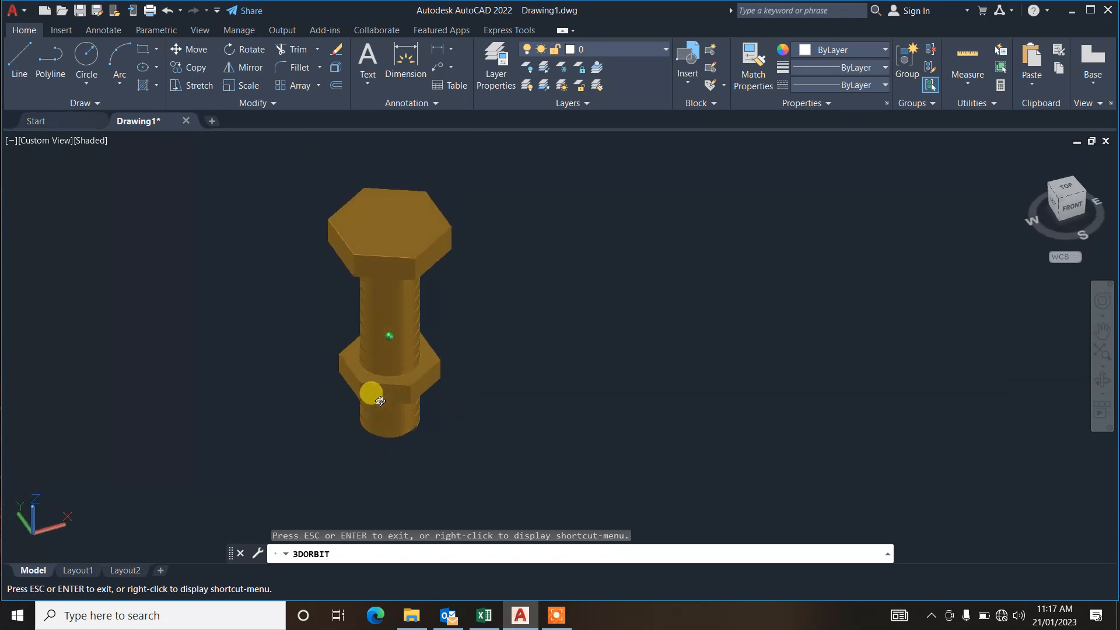
pyautogui.moveTo(348, 391); pyautogui.dragTo(631, 332)
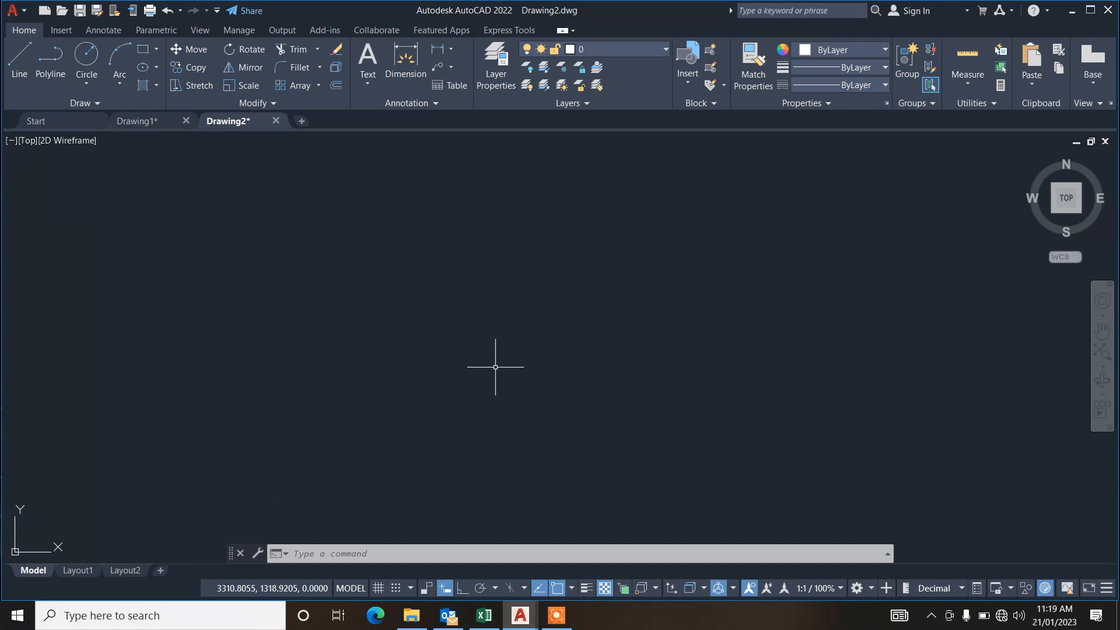
# Draw a circle of radius 20 in the empty drawing area.
pyautogui.write('c')
pyautogui.press('Return')
pyautogui.click(440, 347)
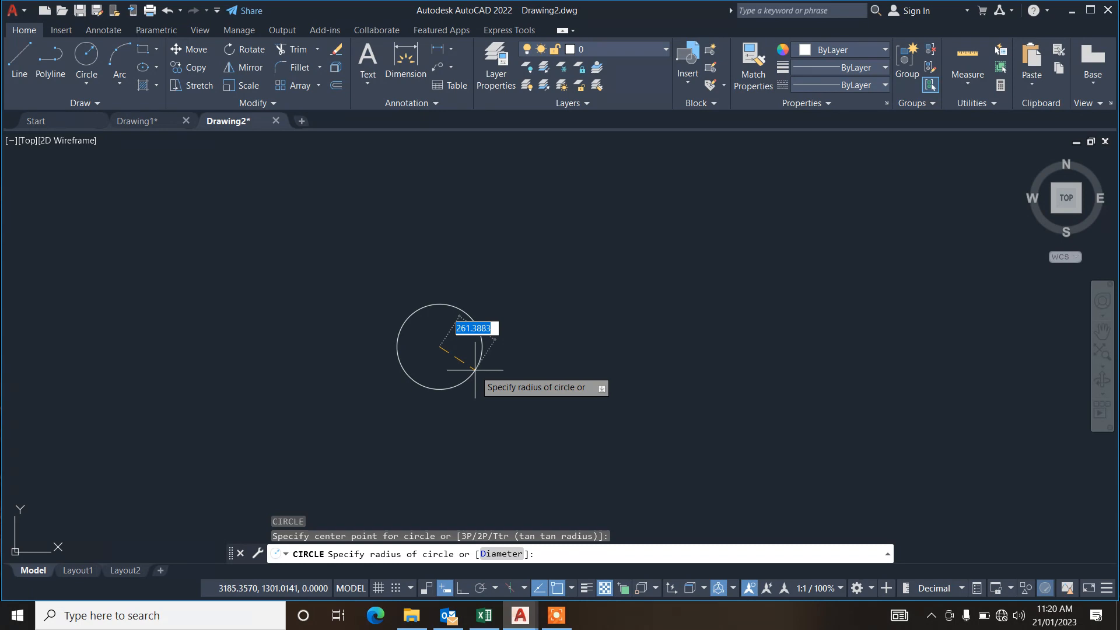
pyautogui.write('20')
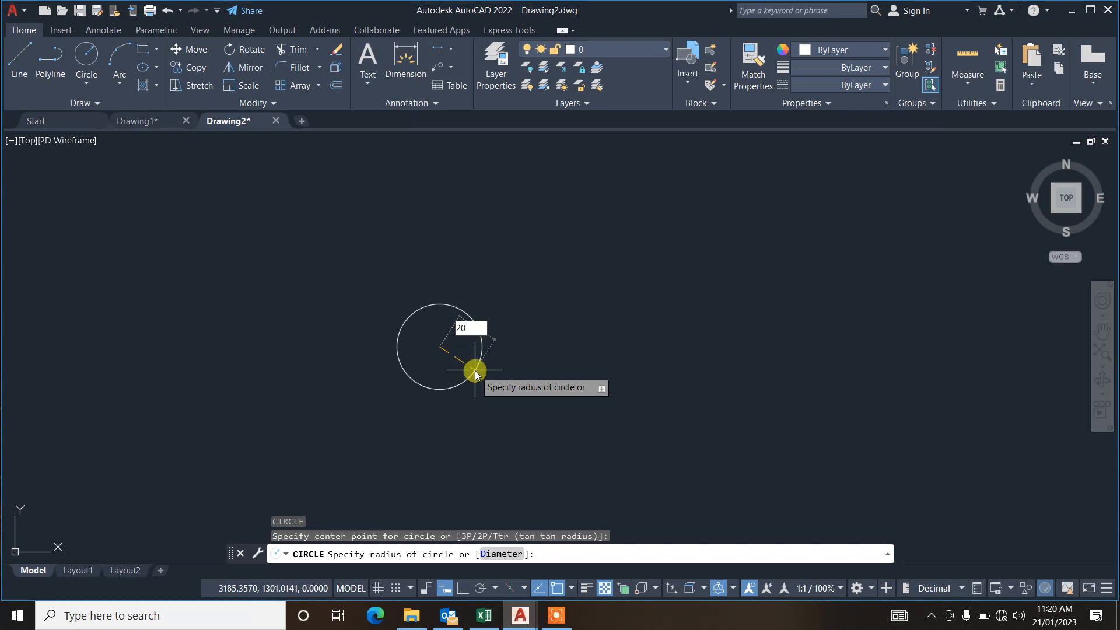
pyautogui.press('Return')
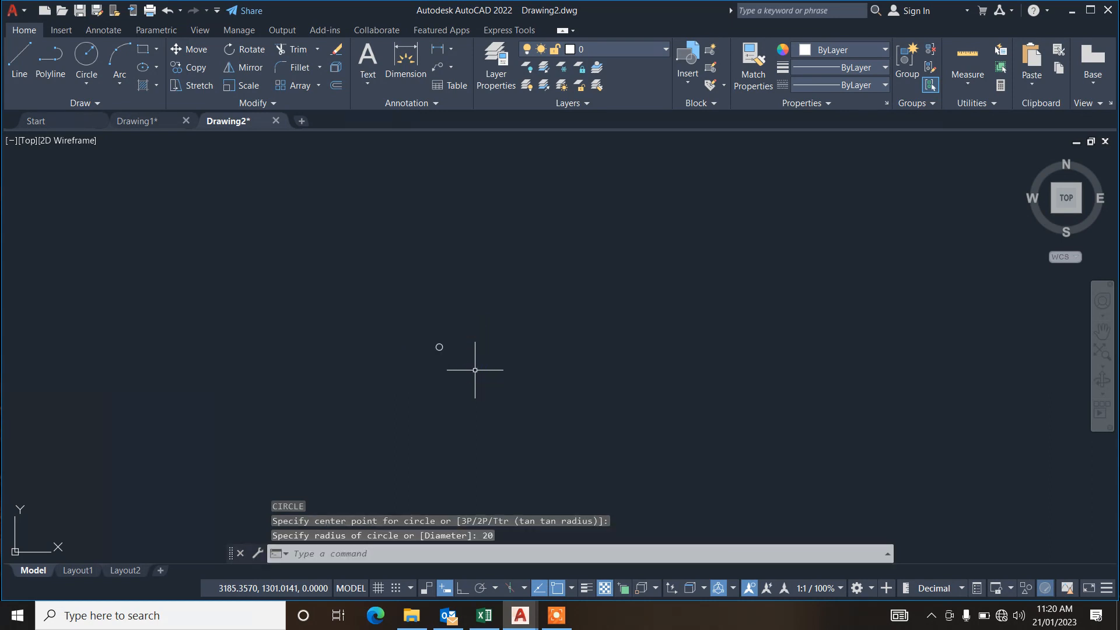
# Copy the circle from its centre about 99 units in the negative X direction.
pyautogui.write('z')
pyautogui.press('Return')
pyautogui.write('e')
pyautogui.press('Return')
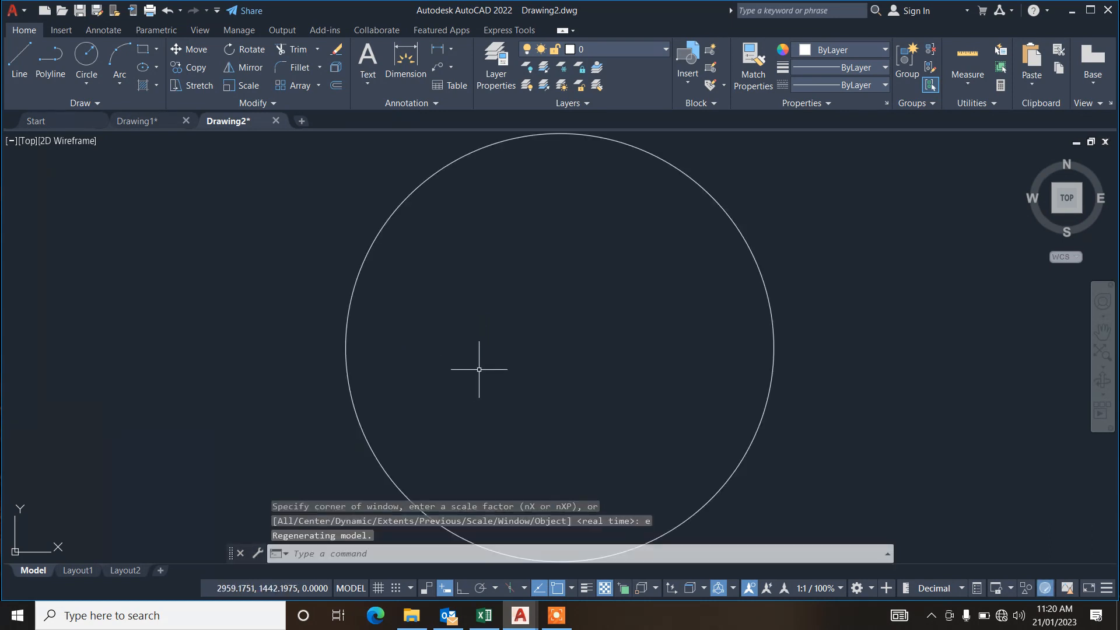
pyautogui.scroll(-4, 479, 369)
pyautogui.scroll(-6, 479, 370)
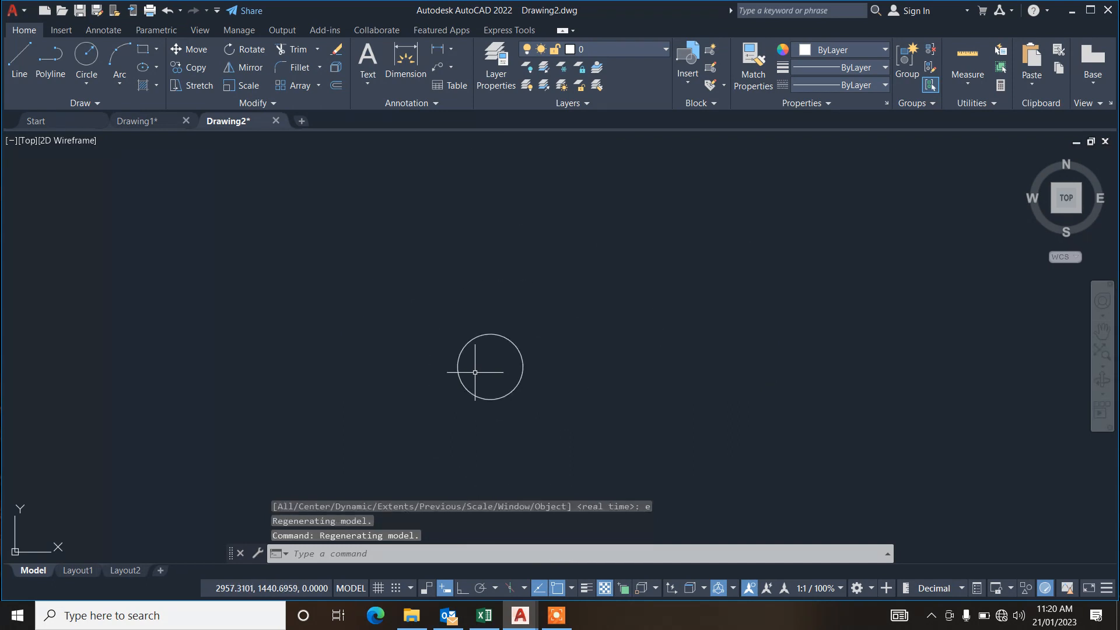
pyautogui.scroll(2, 475, 372)
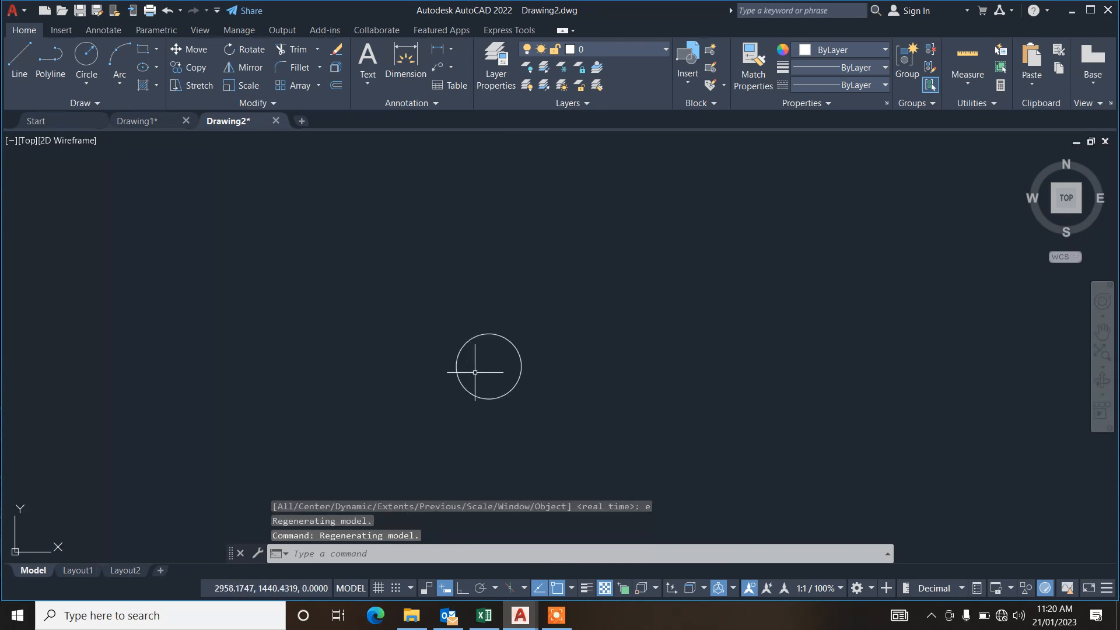
pyautogui.click(541, 335)
pyautogui.click(448, 394)
pyautogui.write('c')
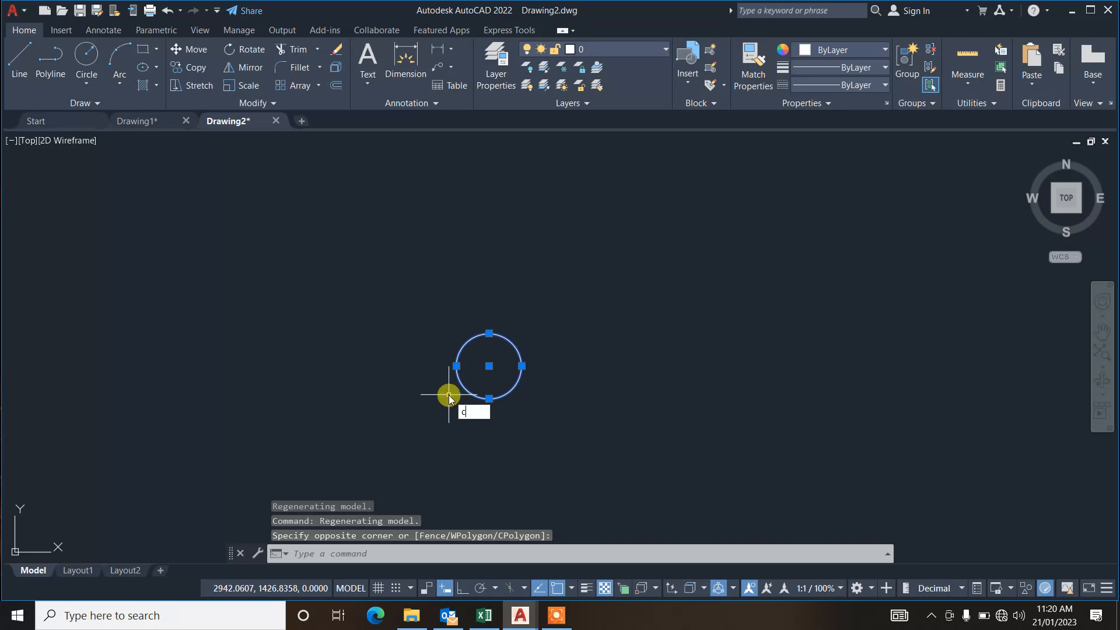
pyautogui.write('o')
pyautogui.press('Return')
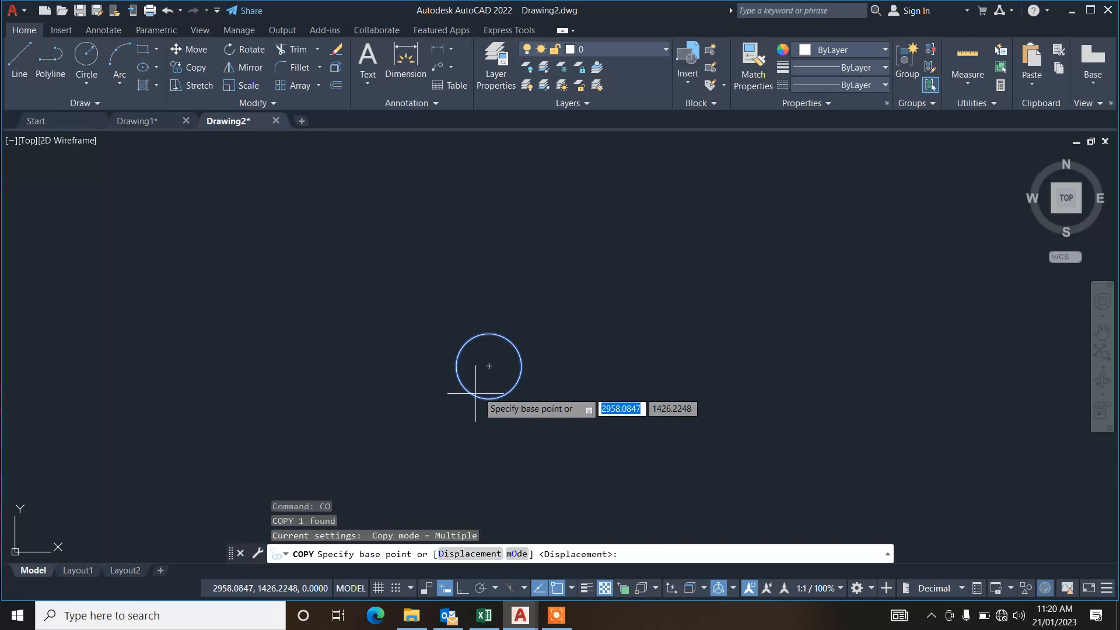
pyautogui.click(488, 366)
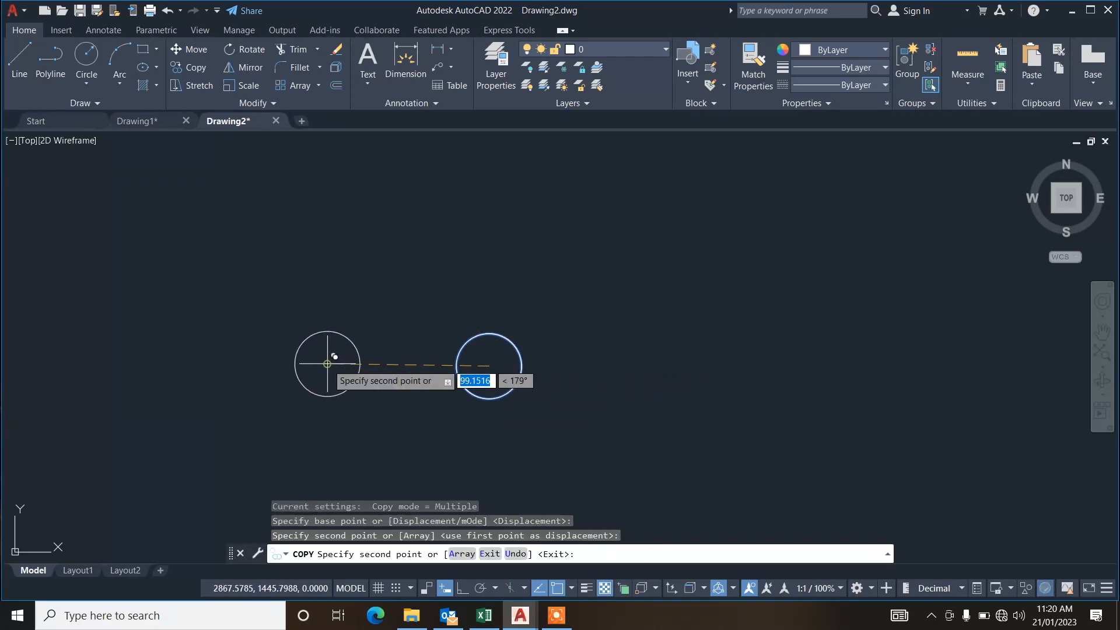
pyautogui.click(327, 364)
pyautogui.press('Escape')
pyautogui.press('Escape')
pyautogui.press('Escape')
# With Ortho on, draw a six-sided polygon centred on the copied circle, using Circumscribed about circle with a radius of about 24.
pyautogui.write('pol')
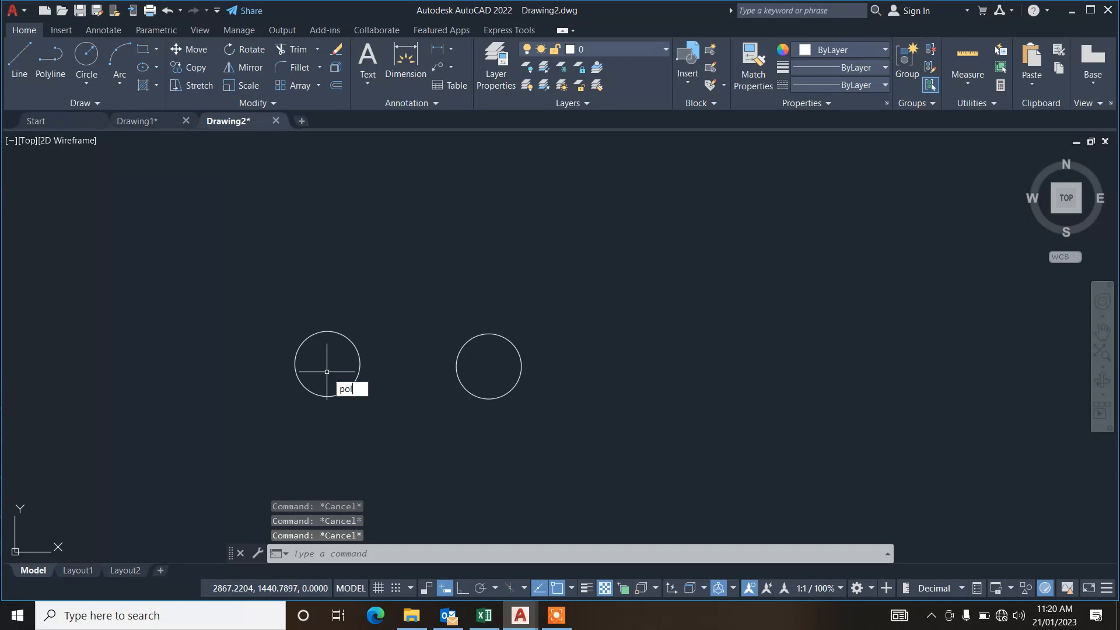
pyautogui.write('y')
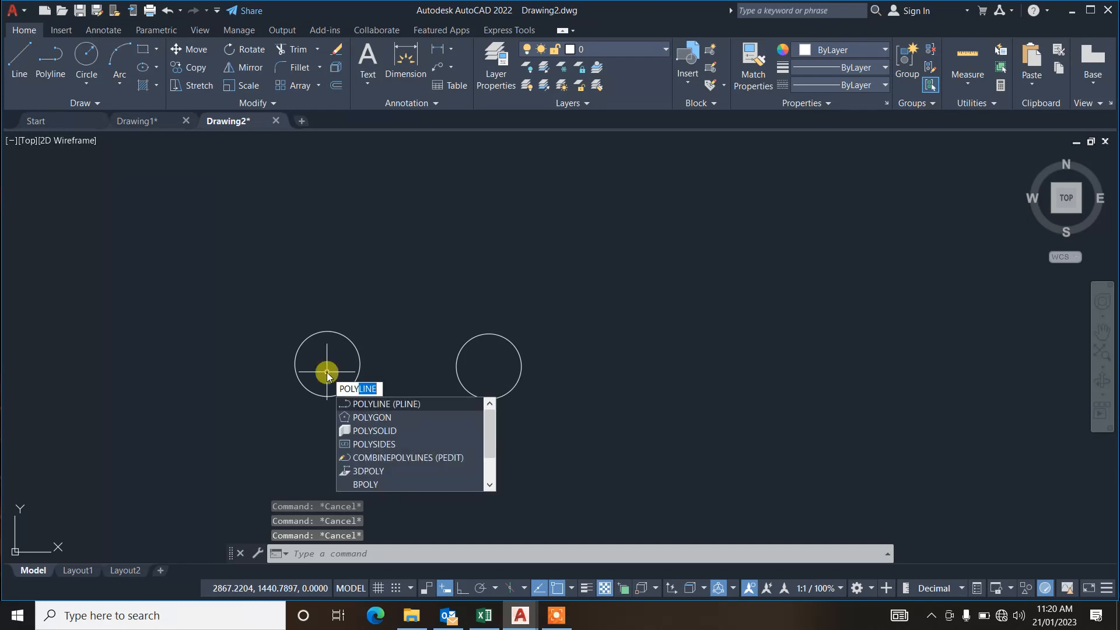
pyautogui.click(394, 416)
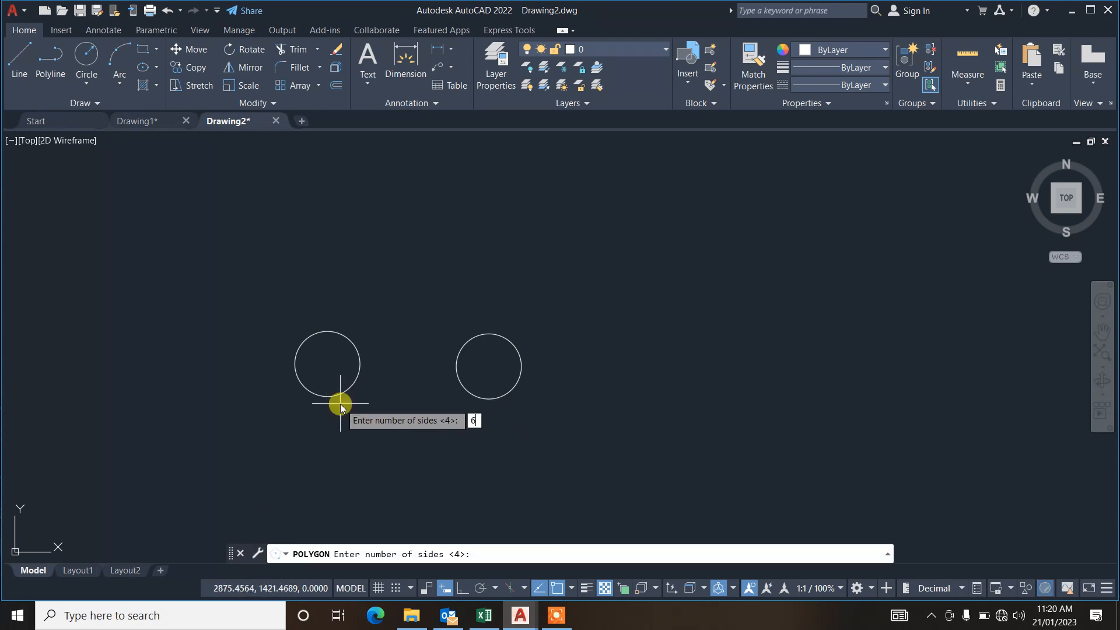
pyautogui.press('Return')
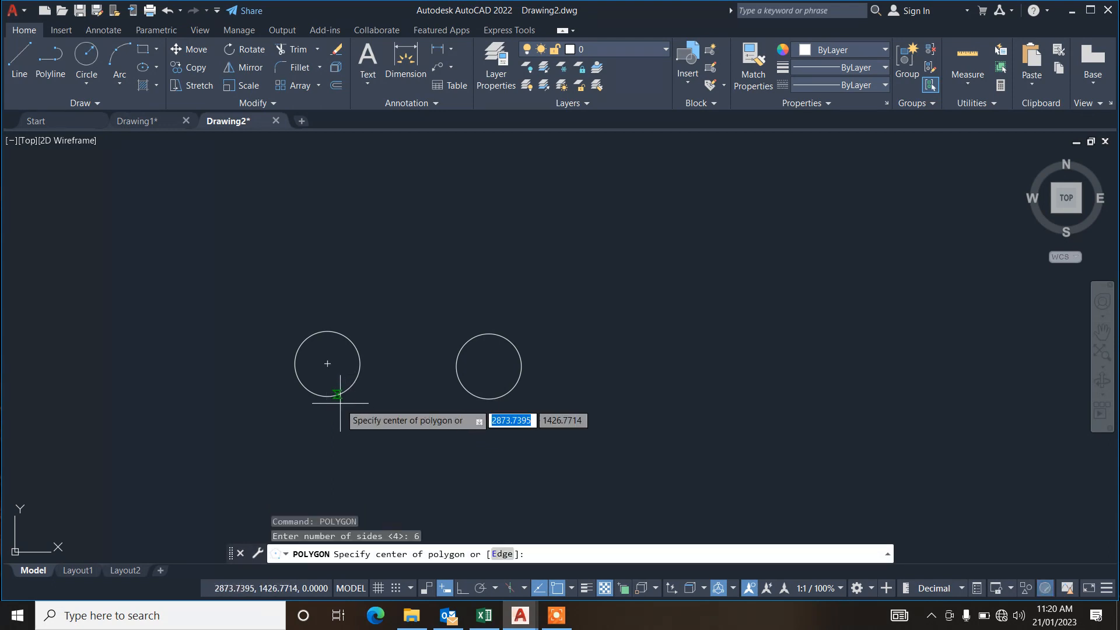
pyautogui.click(327, 363)
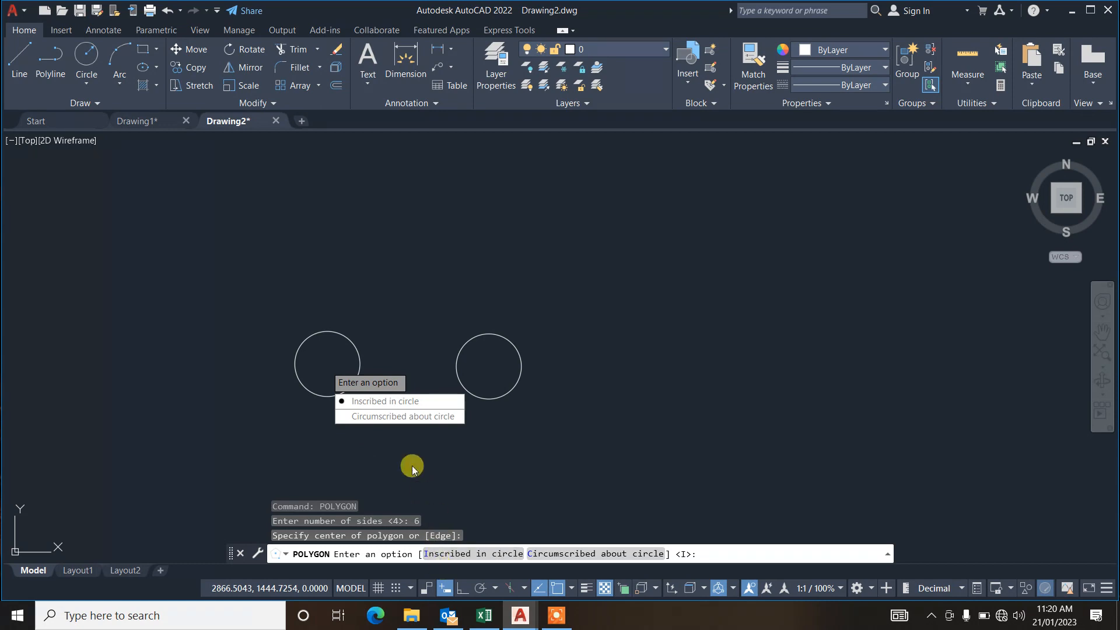
pyautogui.click(388, 416)
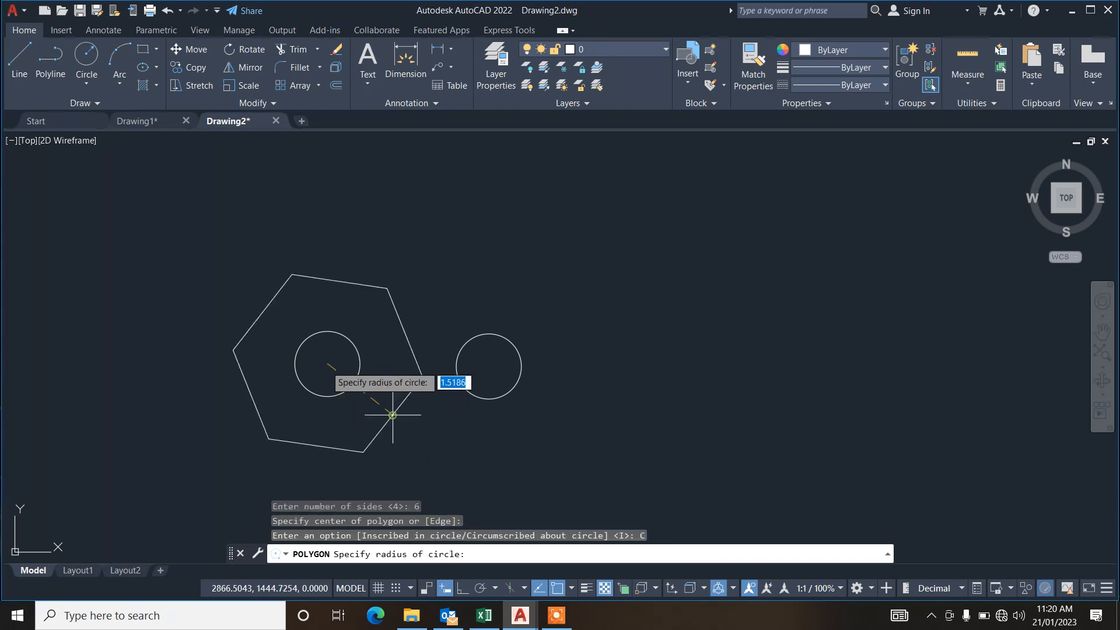
pyautogui.click(460, 589)
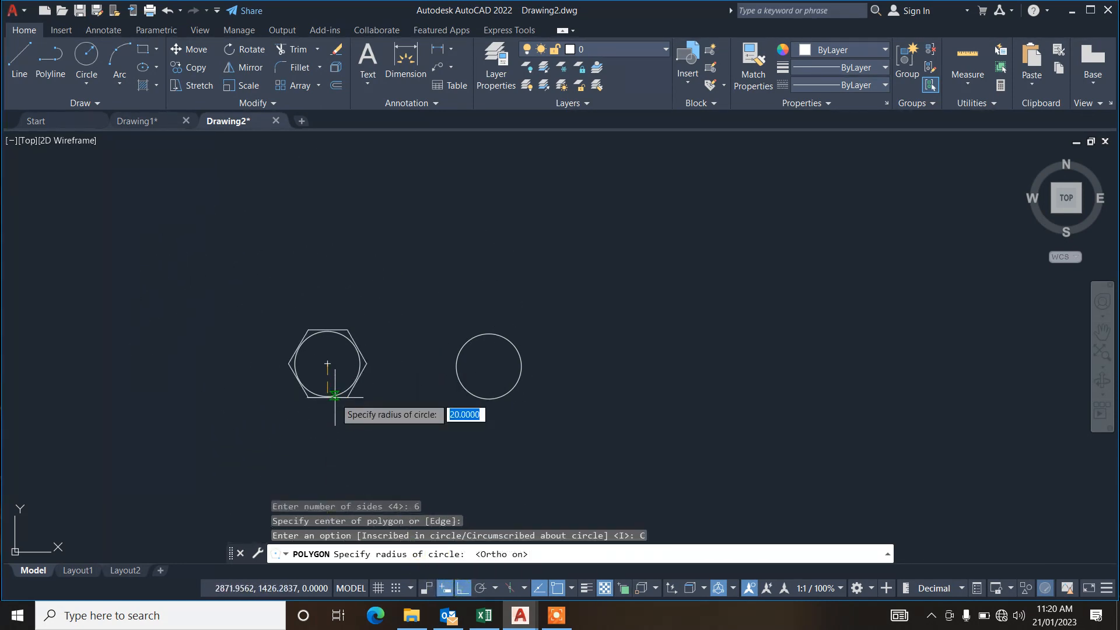
pyautogui.scroll(4, 334, 401)
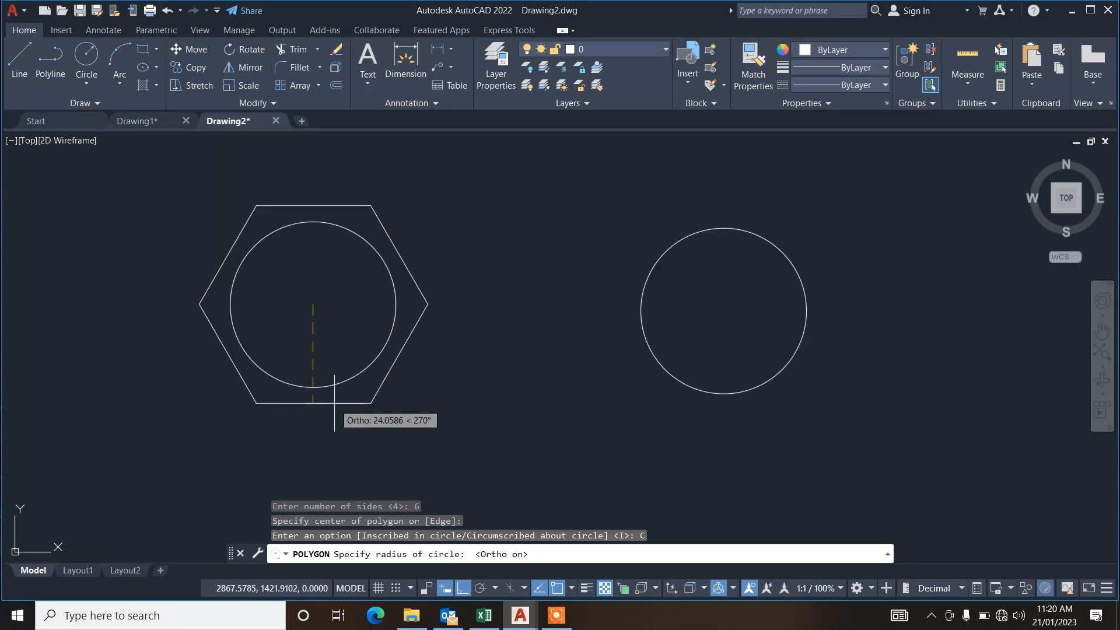
pyautogui.click(334, 402)
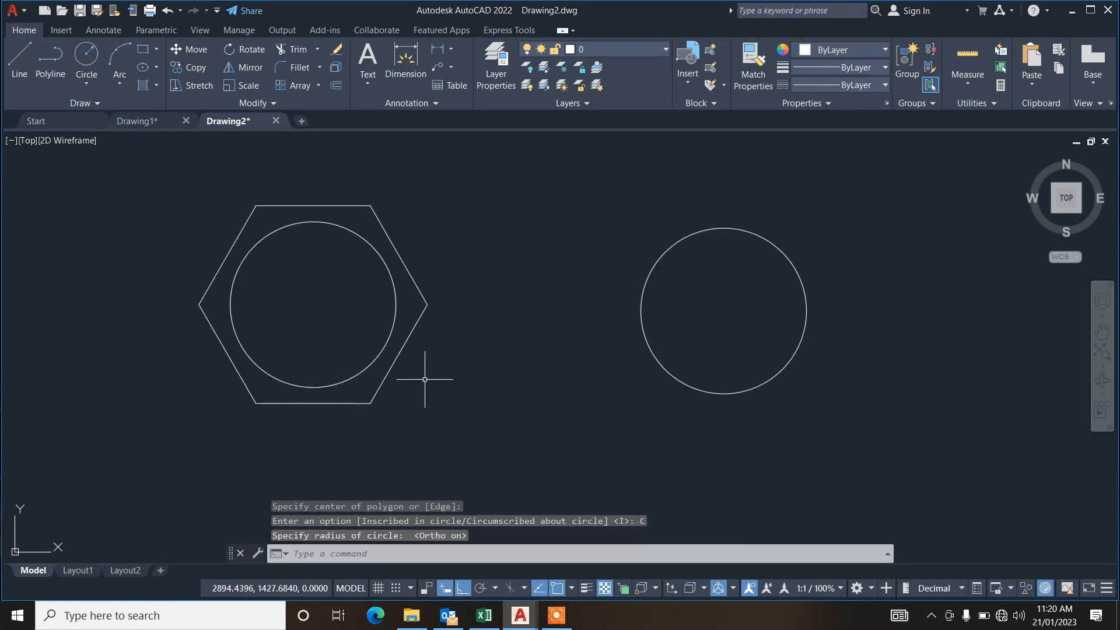
# Switch to the SE Isometric view and extrude the standalone circle to a height of 70.
pyautogui.scroll(-2, 428, 378)
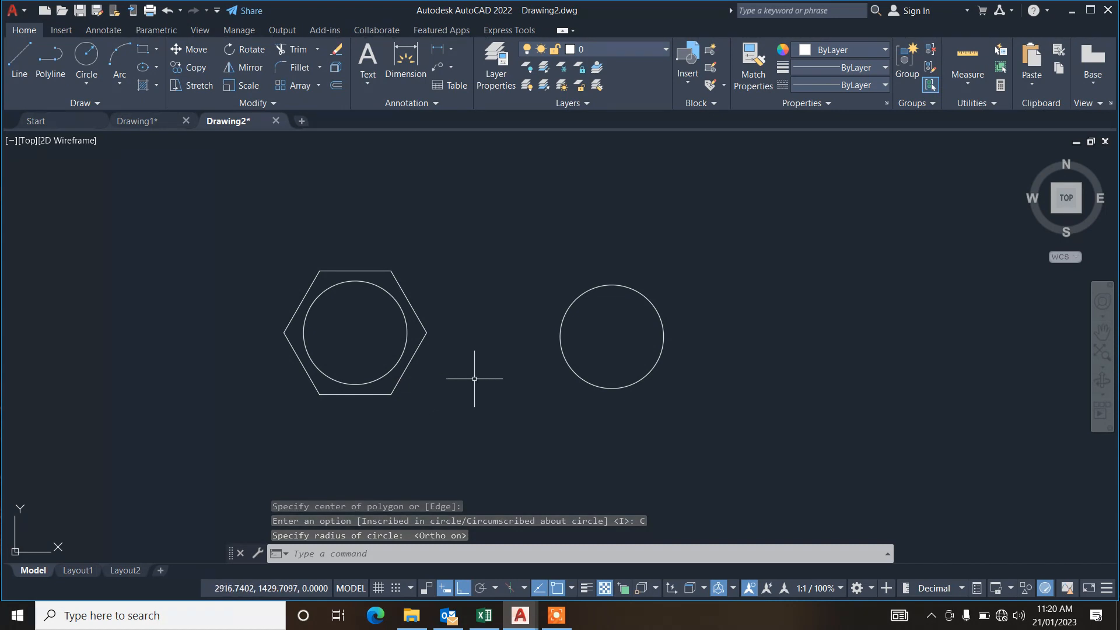
pyautogui.click(1079, 212)
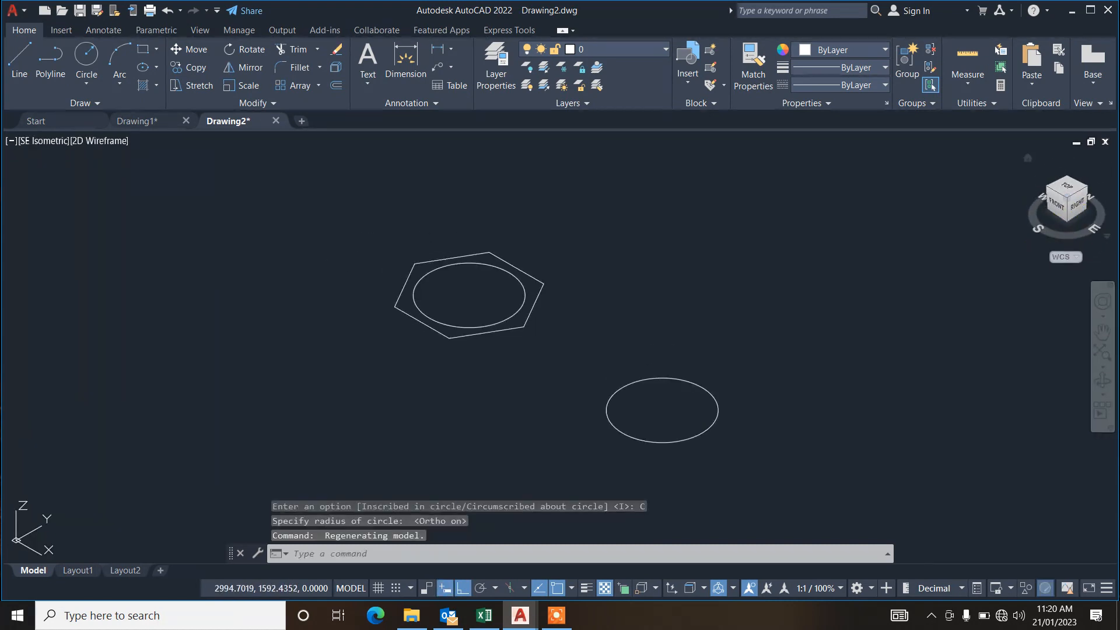
pyautogui.moveTo(821, 387); pyautogui.dragTo(774, 363, button='middle')
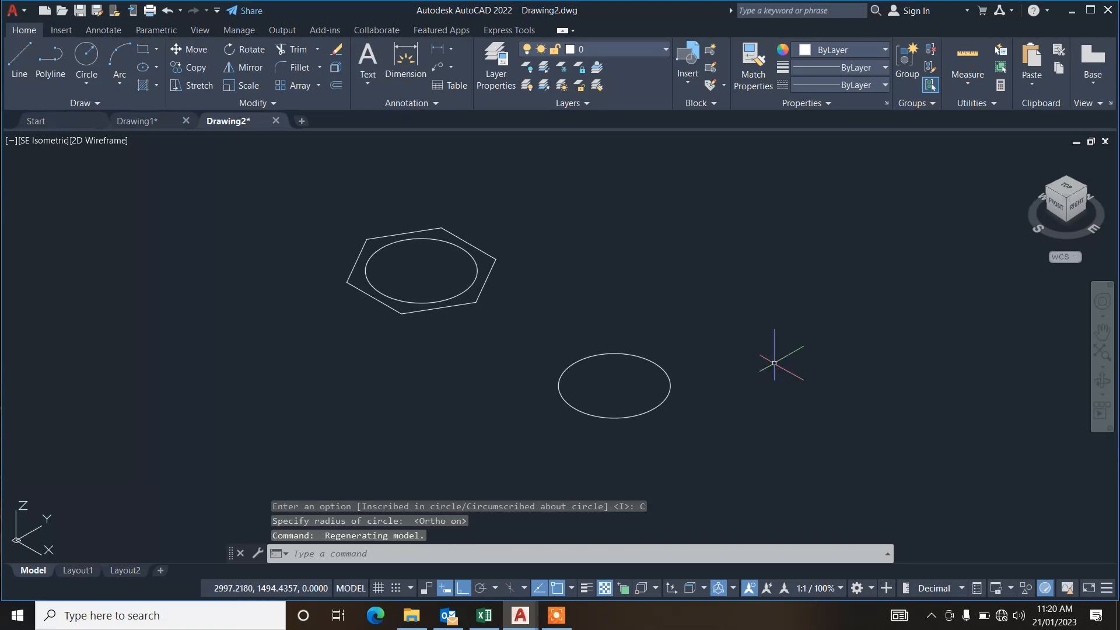
pyautogui.write('ext')
pyautogui.press('Return')
pyautogui.click(646, 412)
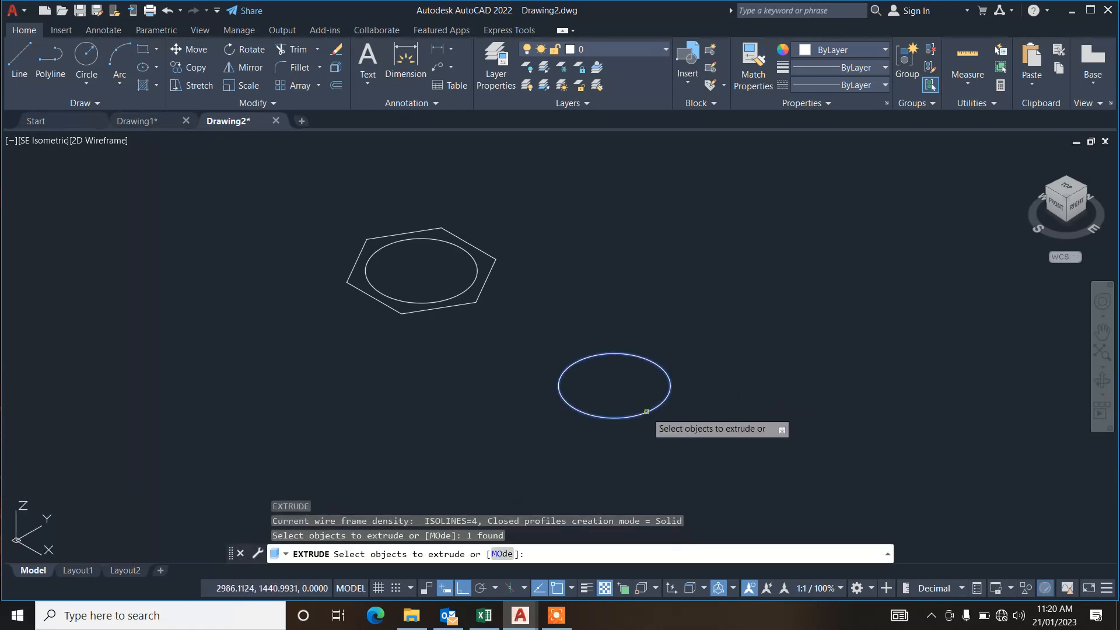
pyautogui.press('Return')
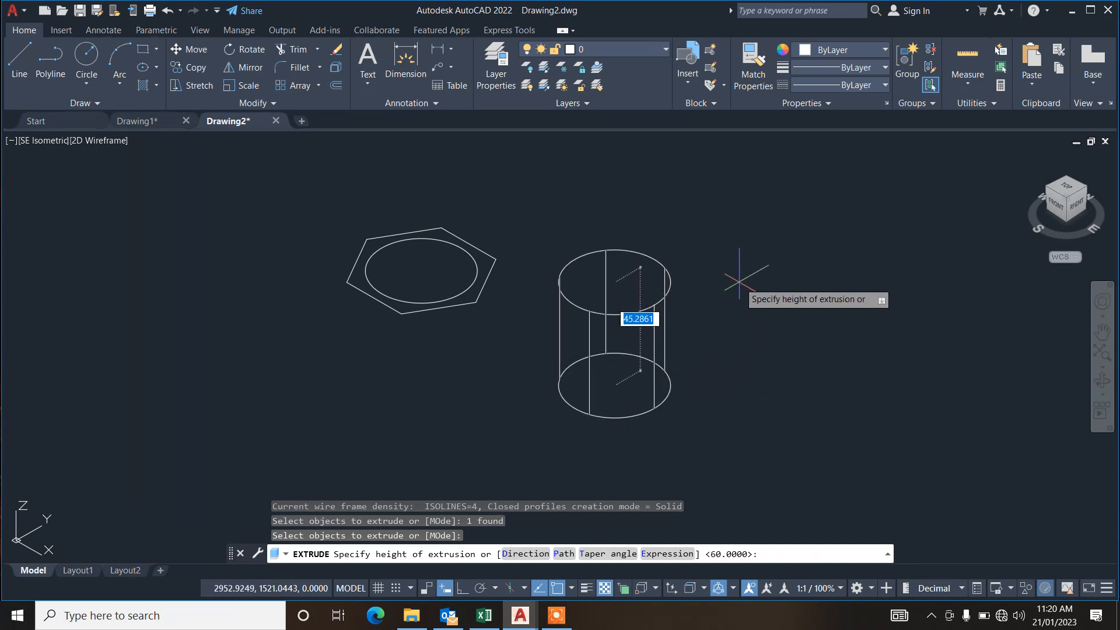
pyautogui.scroll(-4, 738, 283)
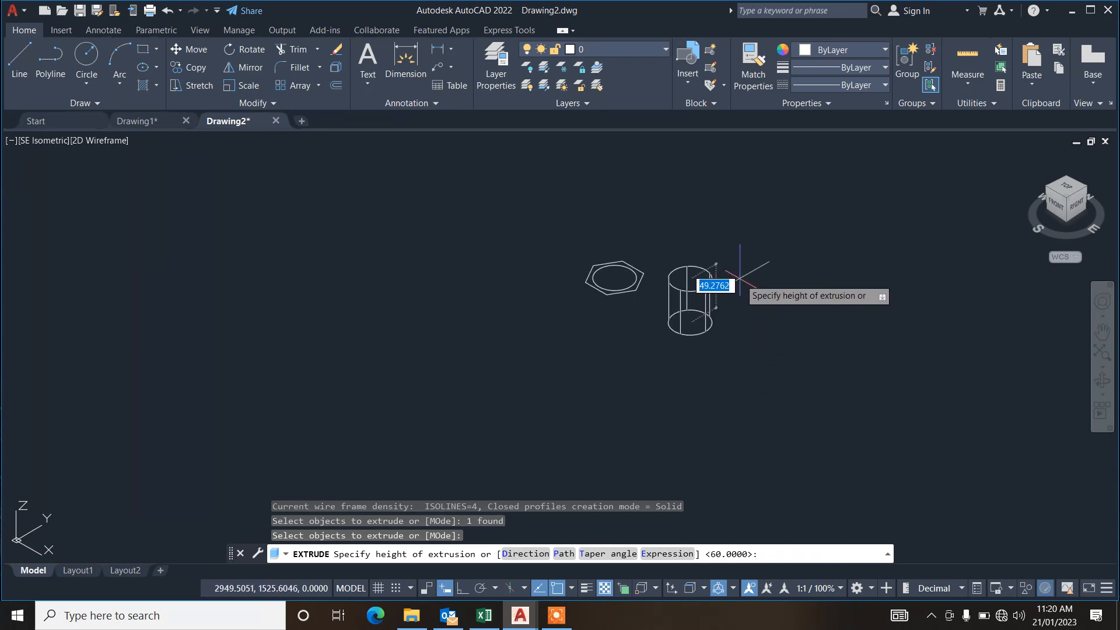
pyautogui.write('70')
pyautogui.press('Return')
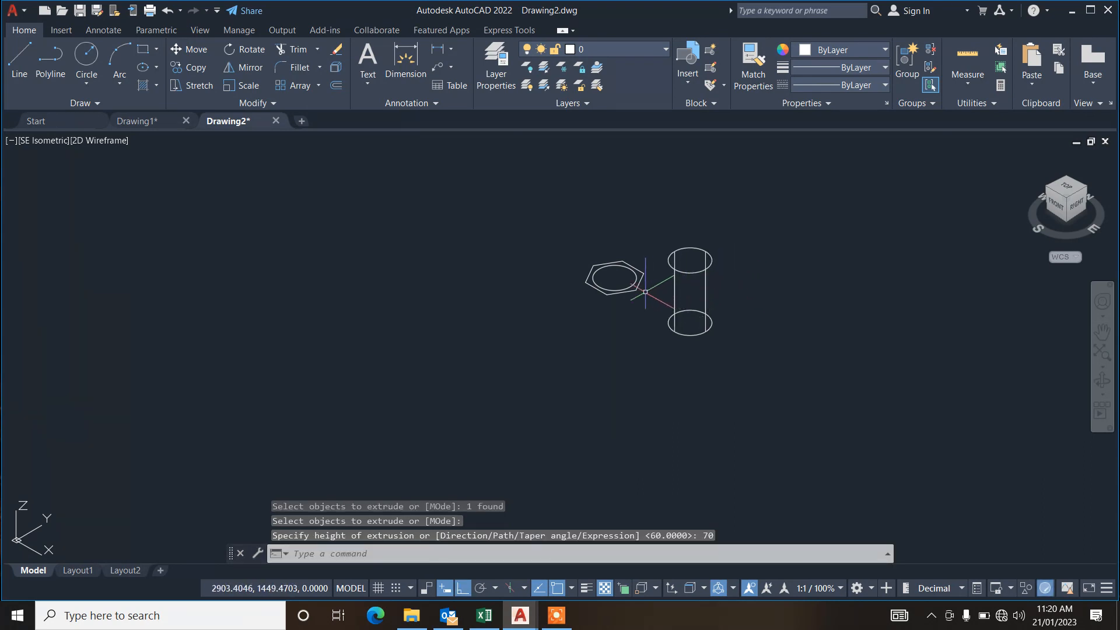
# Copy the hexagon together with its inner circle to an empty spot in the negative Y direction.
pyautogui.scroll(2, 640, 295)
pyautogui.click(550, 319)
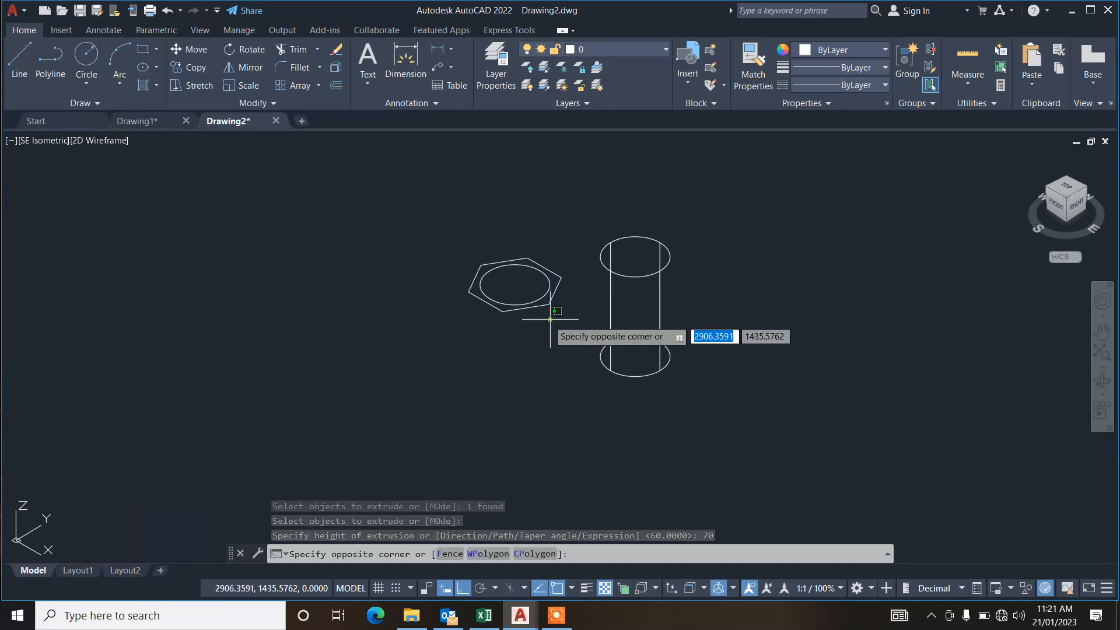
pyautogui.click(514, 277)
pyautogui.write('Co')
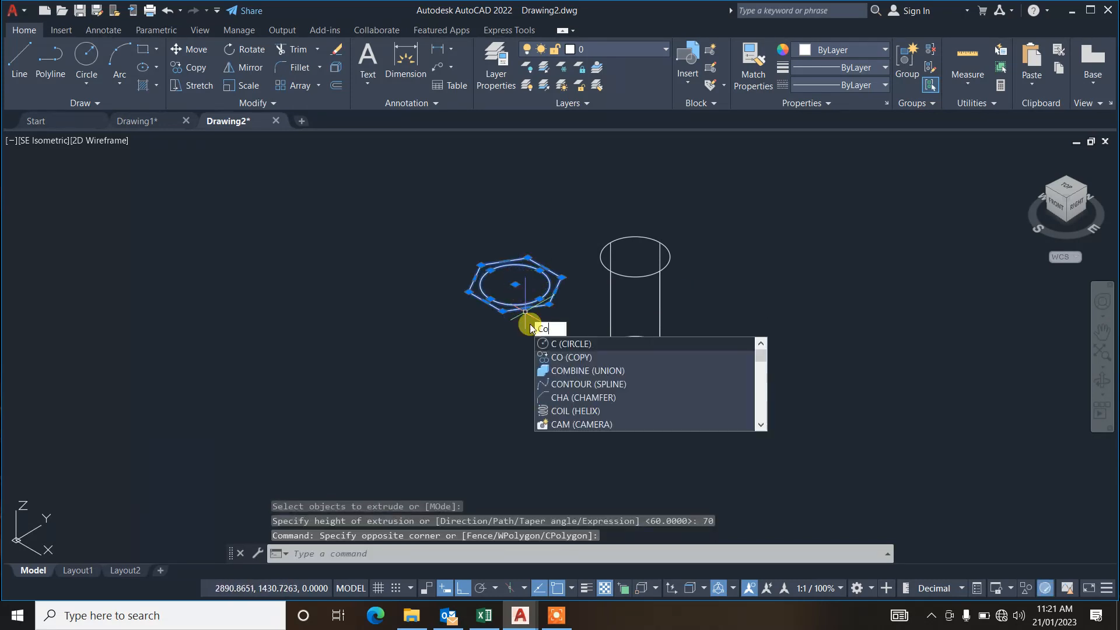
pyautogui.press('Return')
pyautogui.click(495, 310)
pyautogui.click(395, 366)
pyautogui.press('Escape')
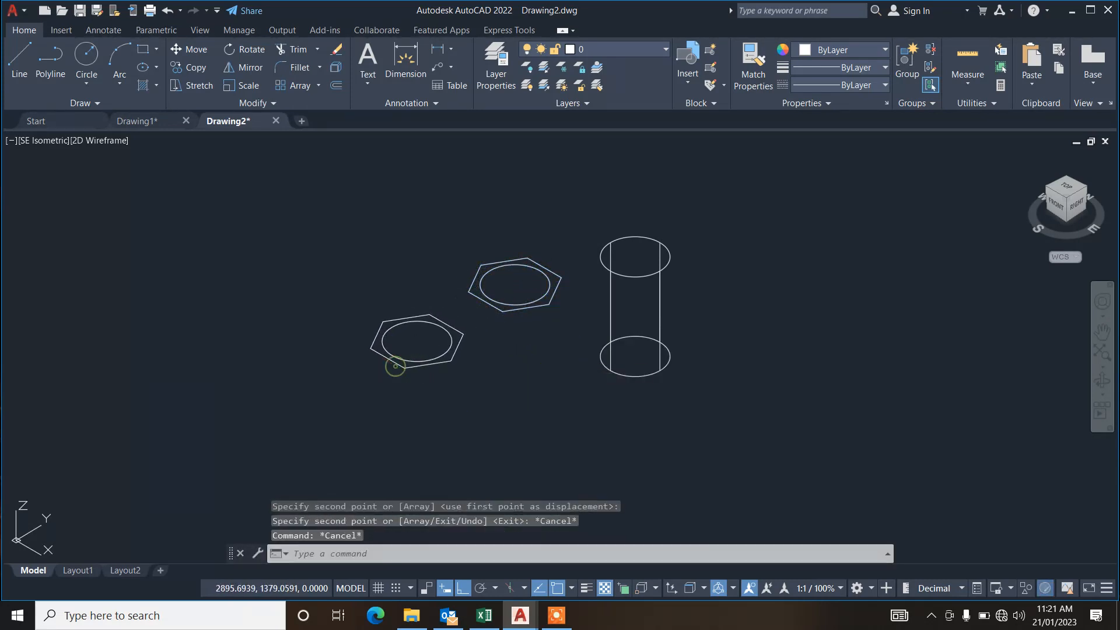
pyautogui.press('Escape')
# Extrude the original hexagon and its inner circle, the pair nearest the cylinder, to a height of 15.
pyautogui.click(553, 342)
pyautogui.click(533, 240)
pyautogui.write('e')
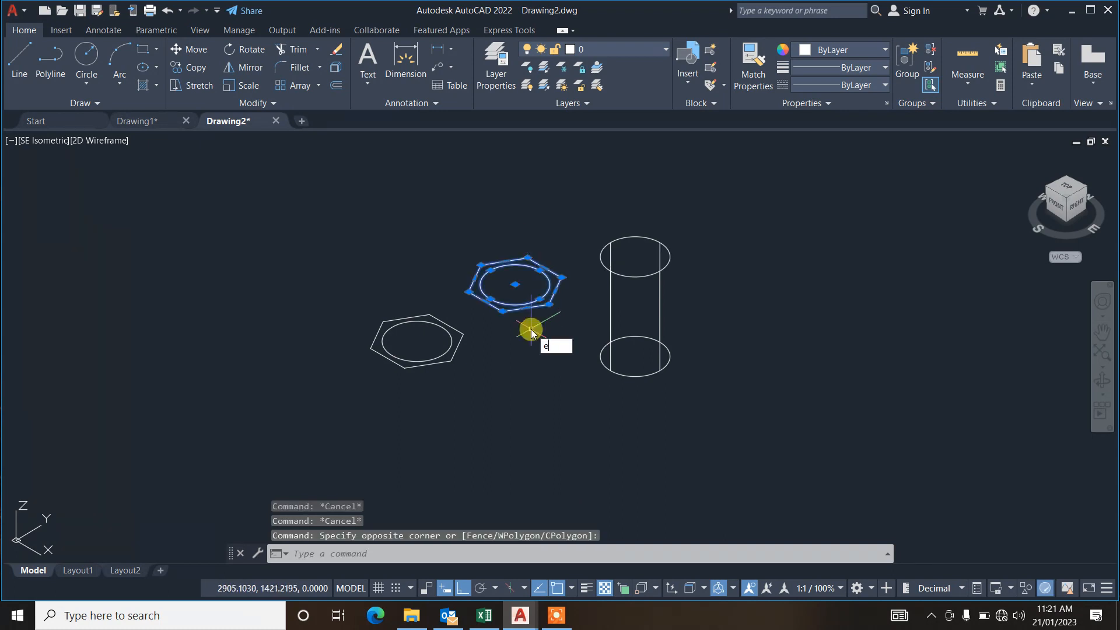
pyautogui.write('xt')
pyautogui.press('Return')
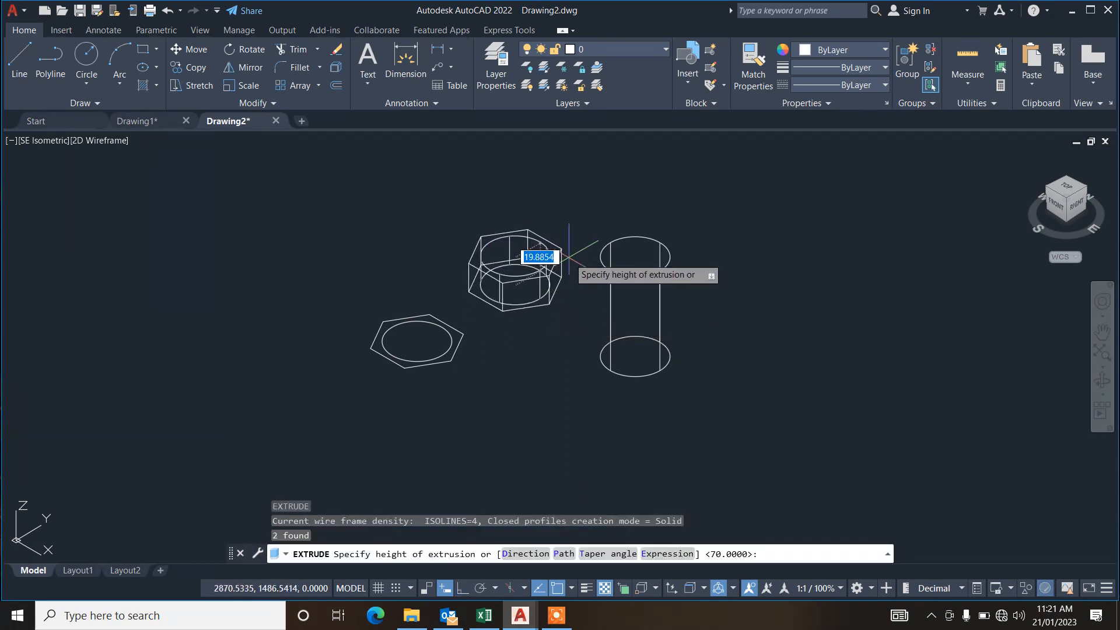
pyautogui.scroll(2, 569, 263)
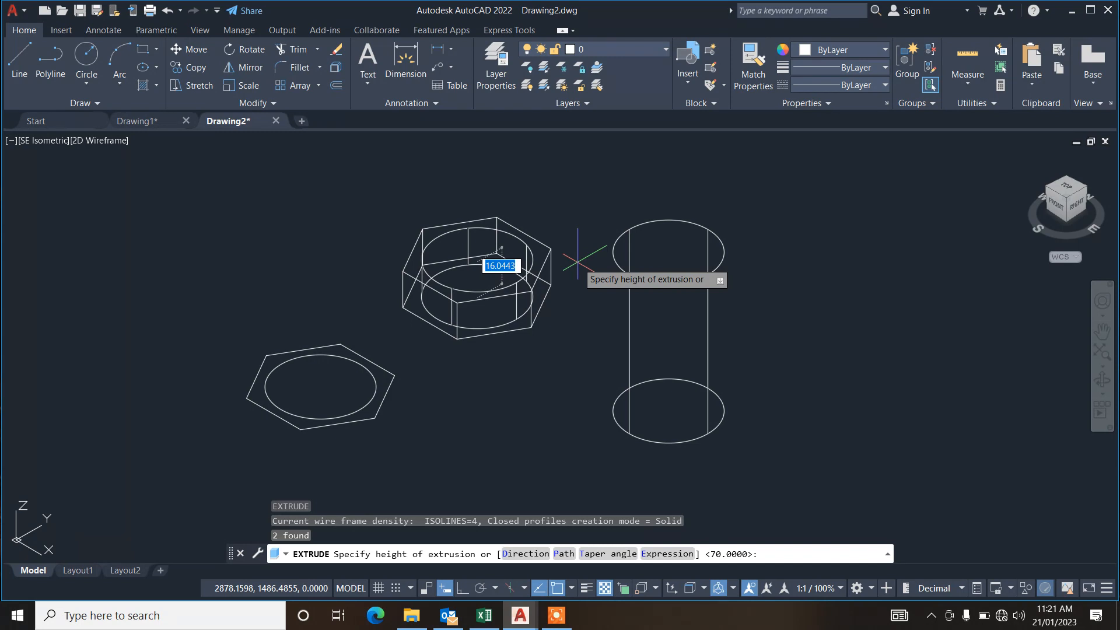
pyautogui.write('15')
pyautogui.press('Return')
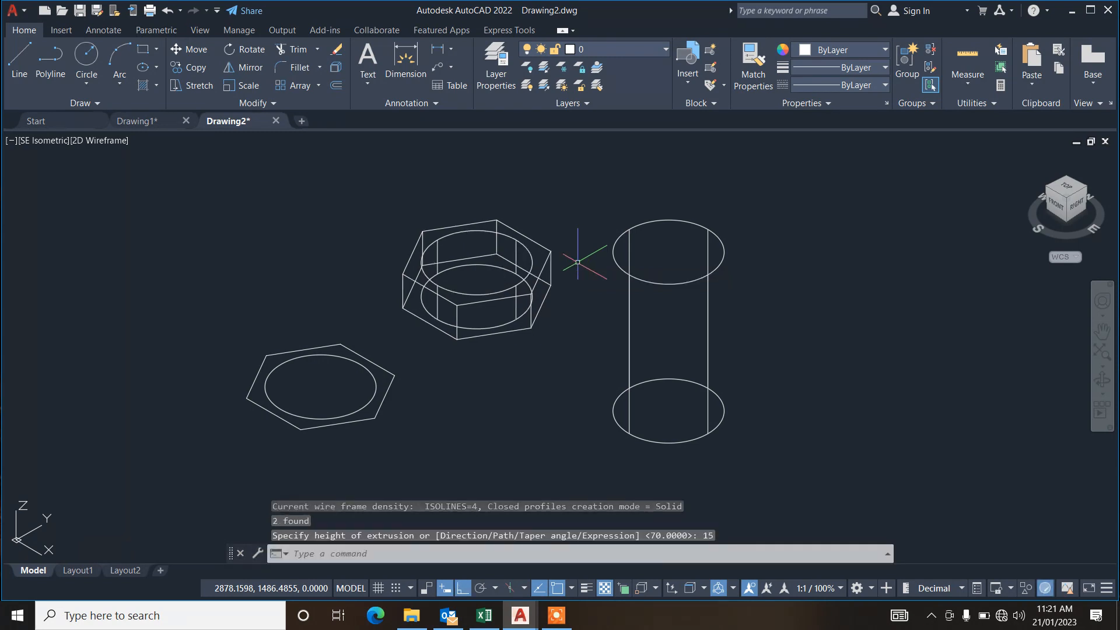
pyautogui.press('Escape')
pyautogui.press('Escape')
pyautogui.press('Escape')
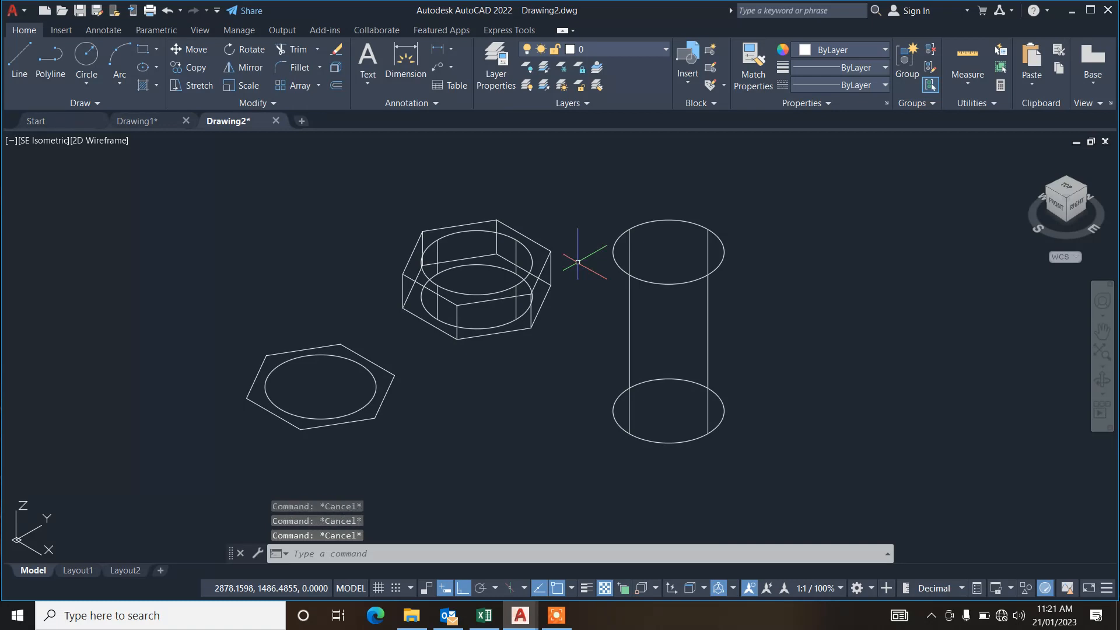
# Draw a helix from the cylinder's bottom centre to its top centre with base and top radii of 20, 15 turns and height 70.
pyautogui.write('h')
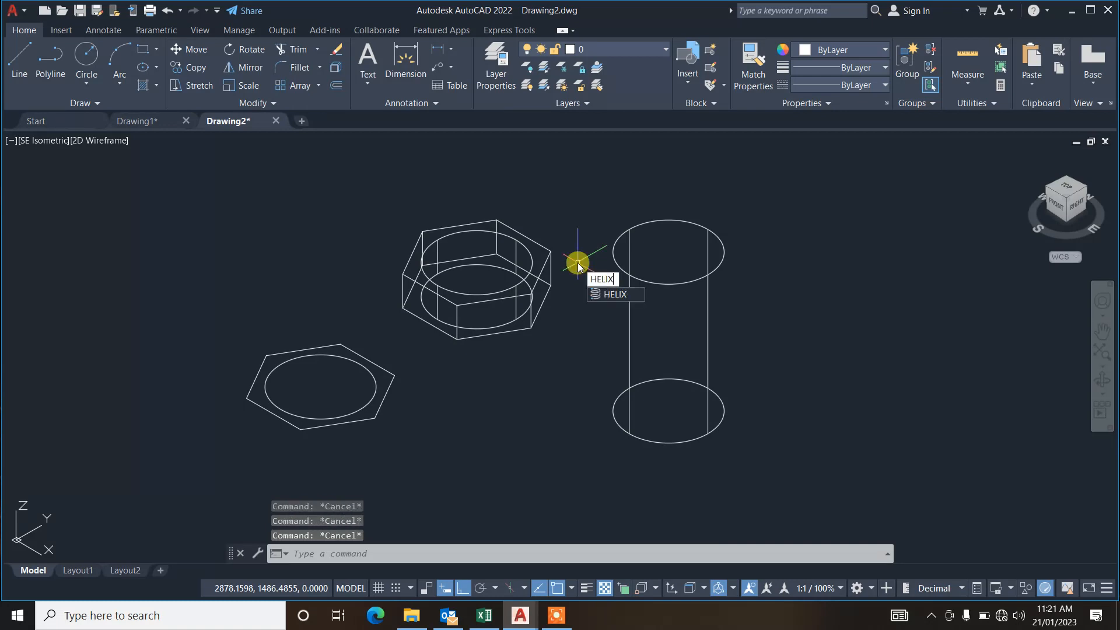
pyautogui.click(615, 294)
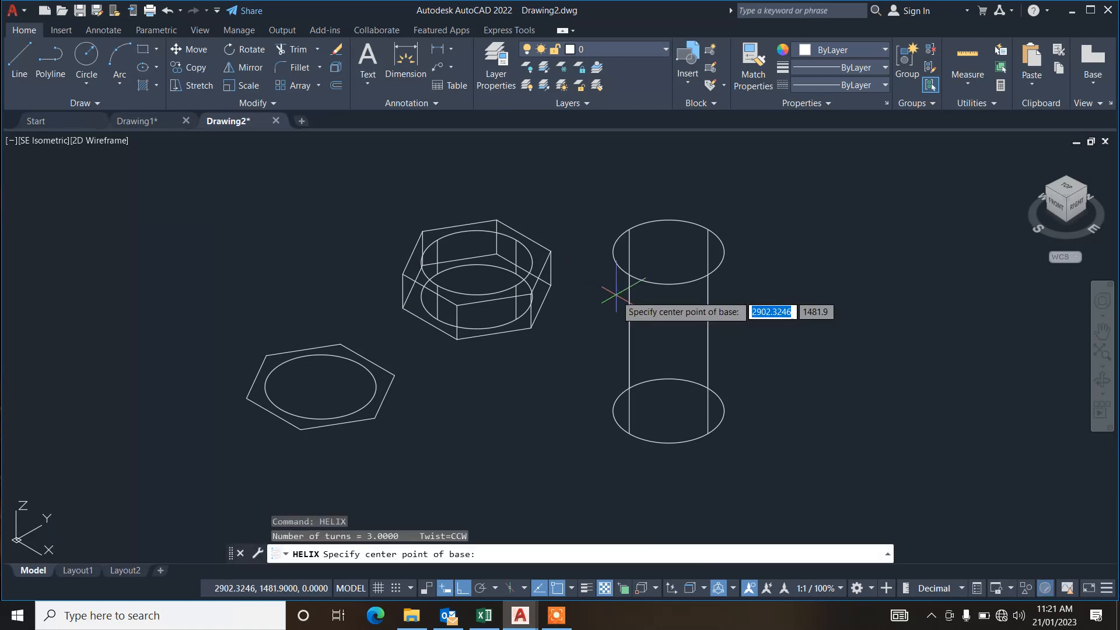
pyautogui.click(668, 411)
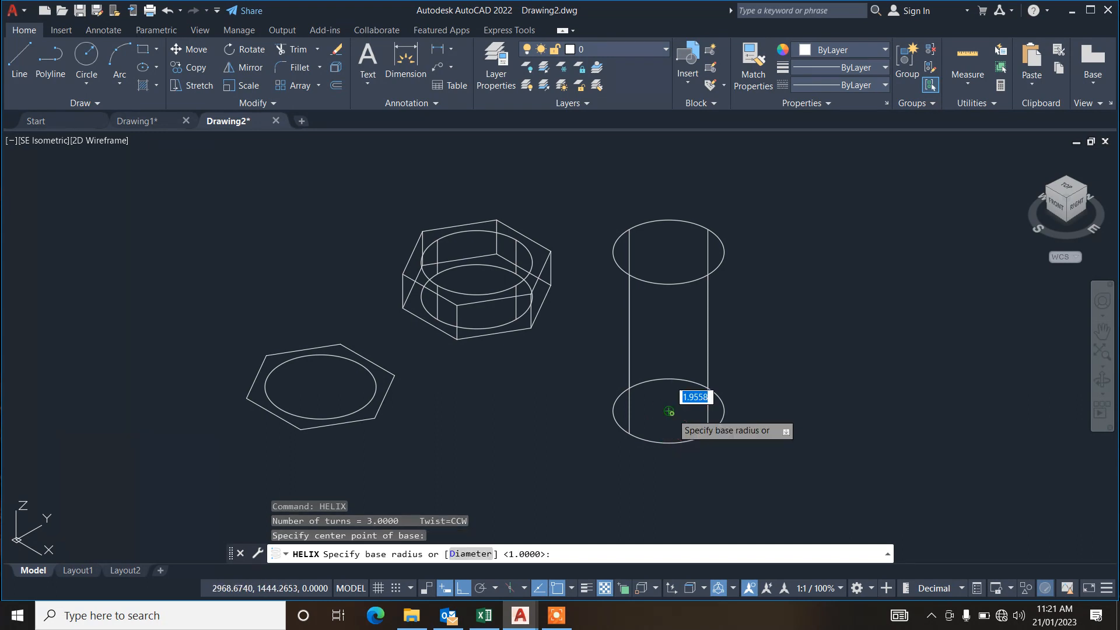
pyautogui.click(629, 432)
pyautogui.click(629, 433)
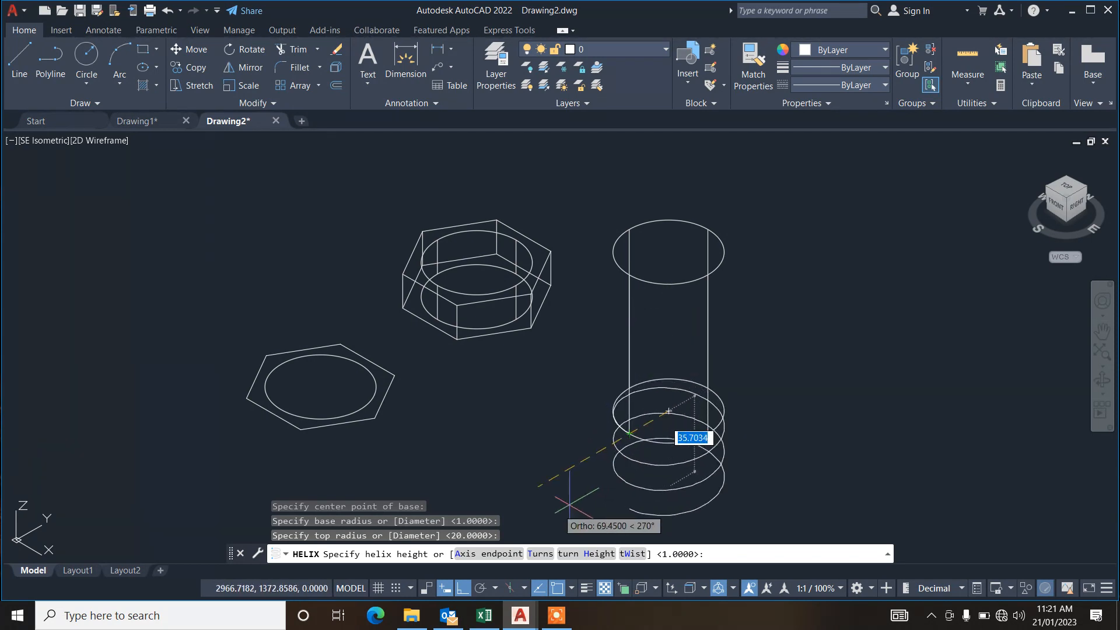
pyautogui.write('T')
pyautogui.press('Return')
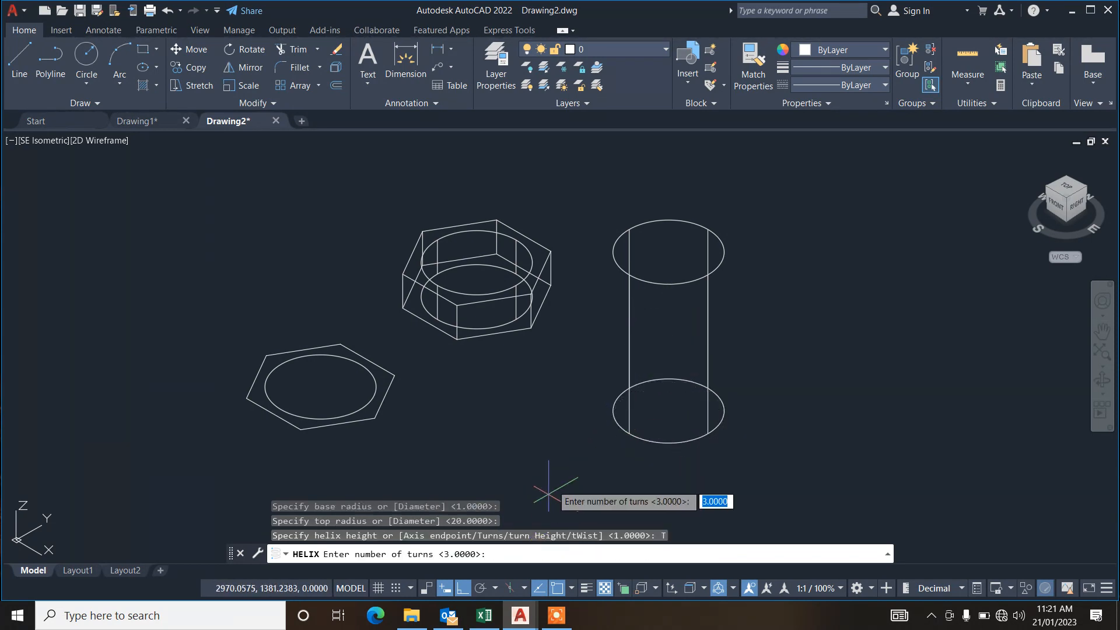
pyautogui.write('15')
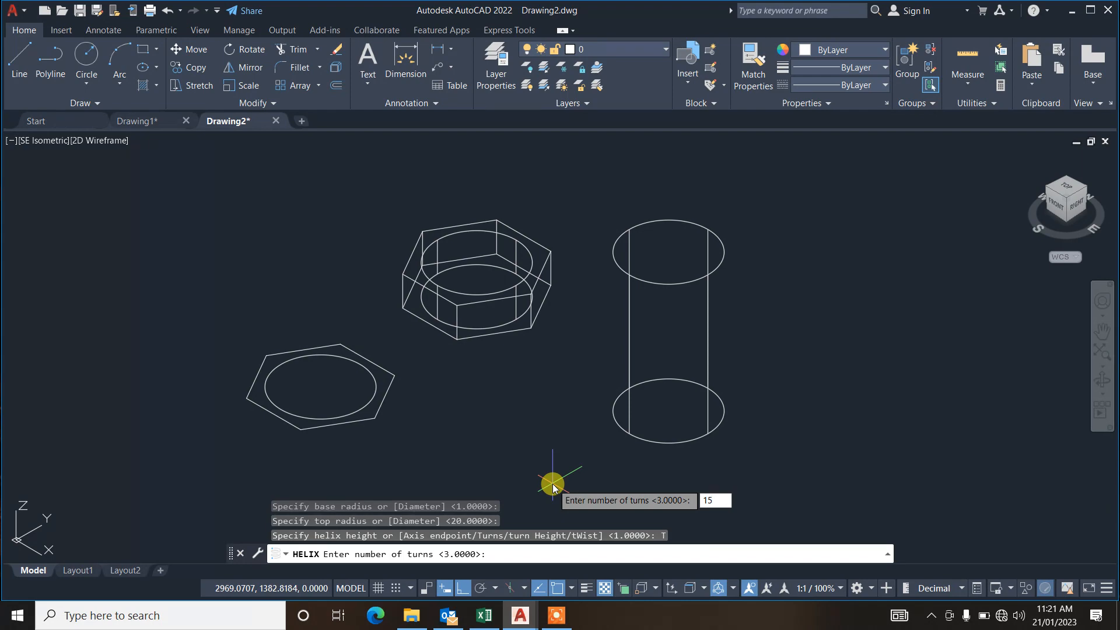
pyautogui.press('Return')
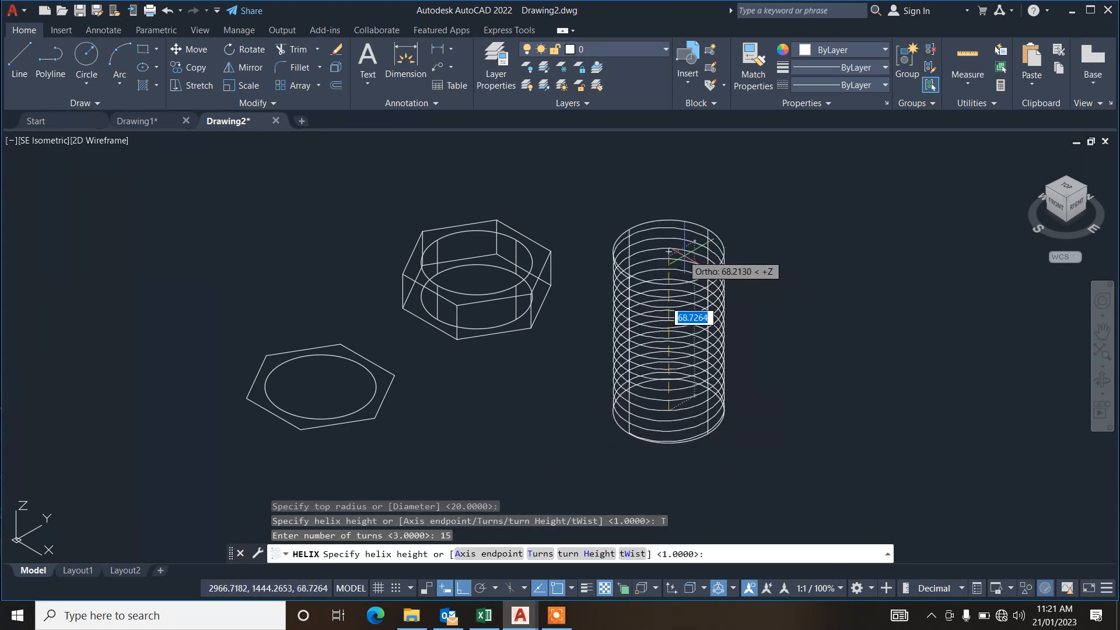
pyautogui.write('70')
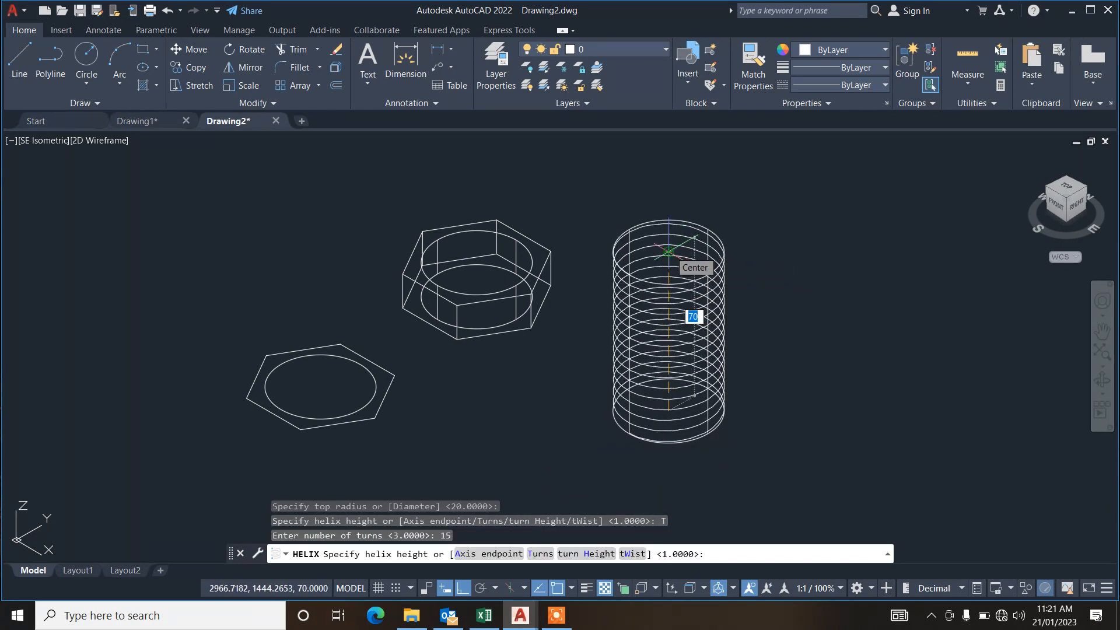
pyautogui.click(669, 251)
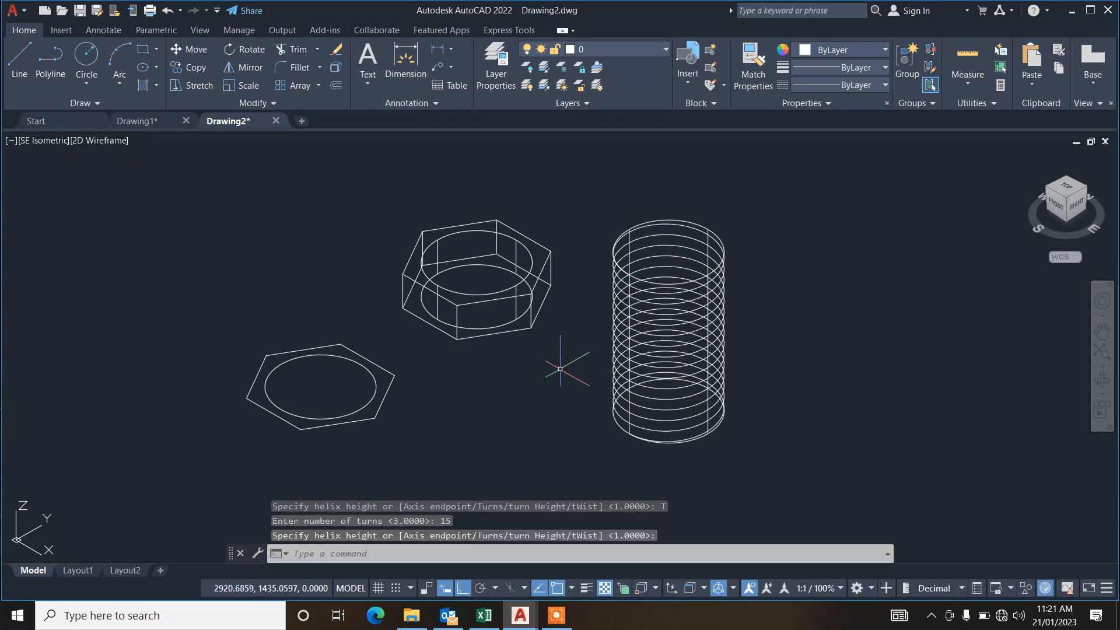
pyautogui.press('Escape')
pyautogui.press('Escape')
pyautogui.press('Escape')
# Sweep the tiny profile nearer the cylinder along the helix around the cylinder.
pyautogui.scroll(2, 560, 369)
pyautogui.write('swe')
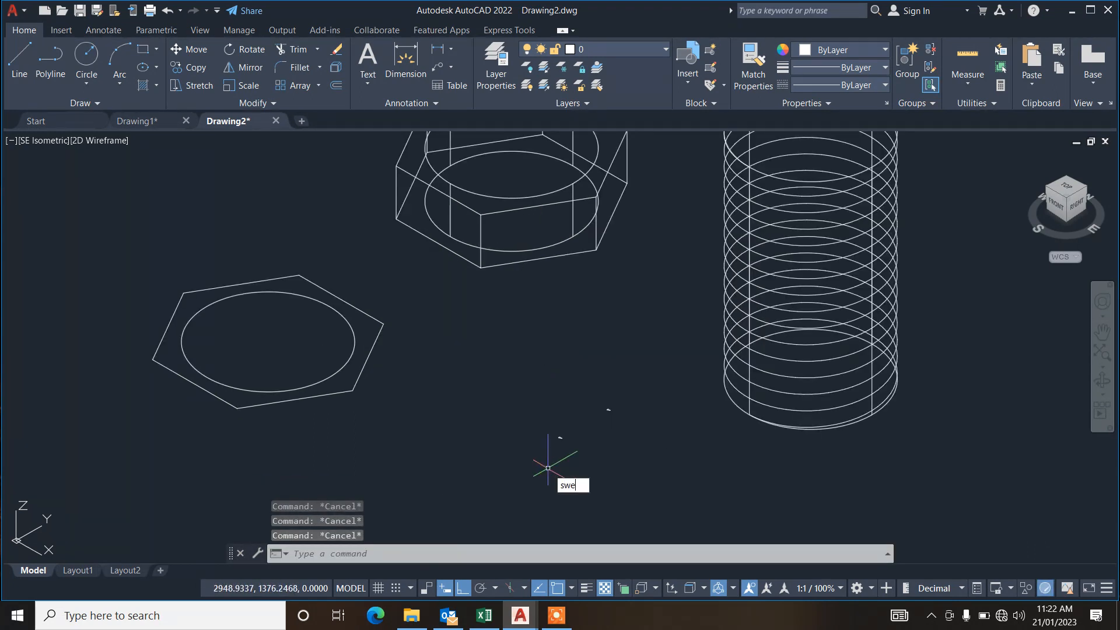
pyautogui.write('ep')
pyautogui.press('Return')
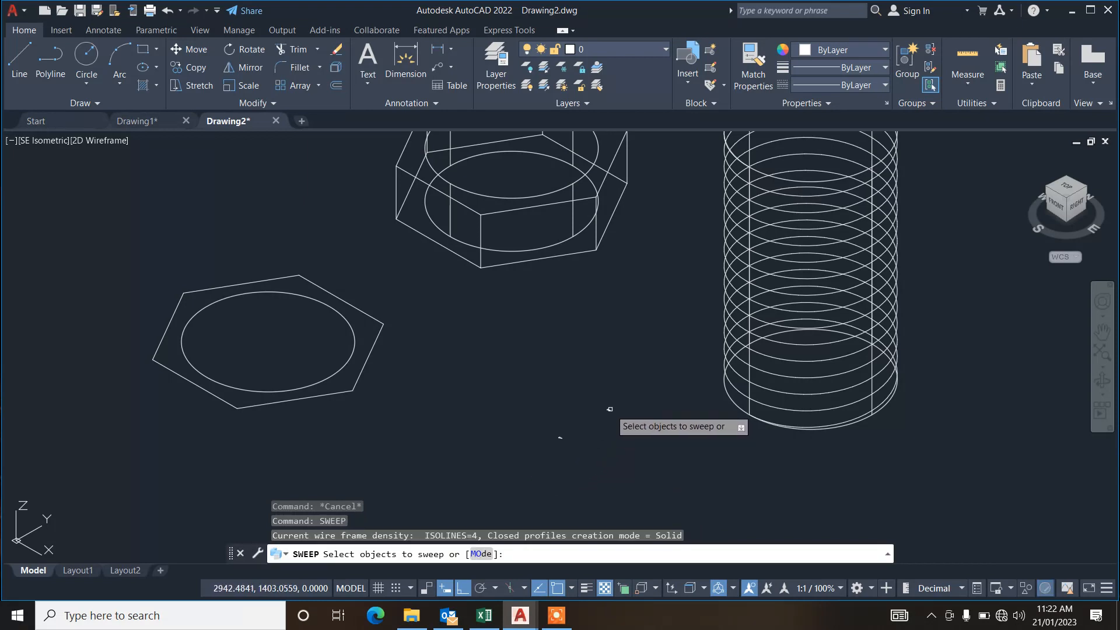
pyautogui.click(610, 409)
pyautogui.press('Return')
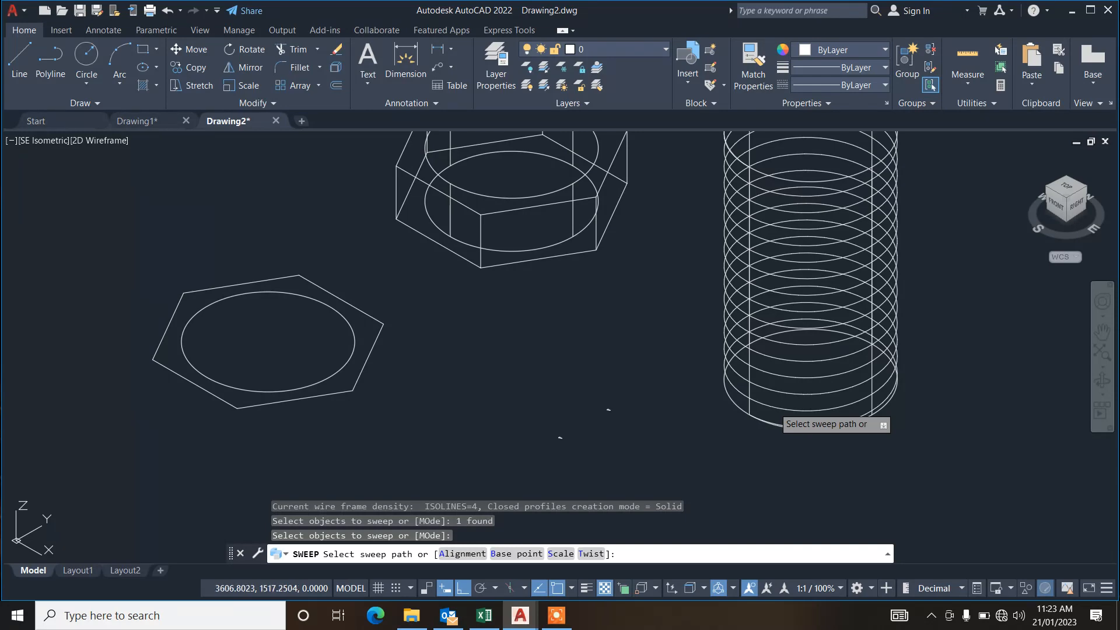
pyautogui.click(774, 419)
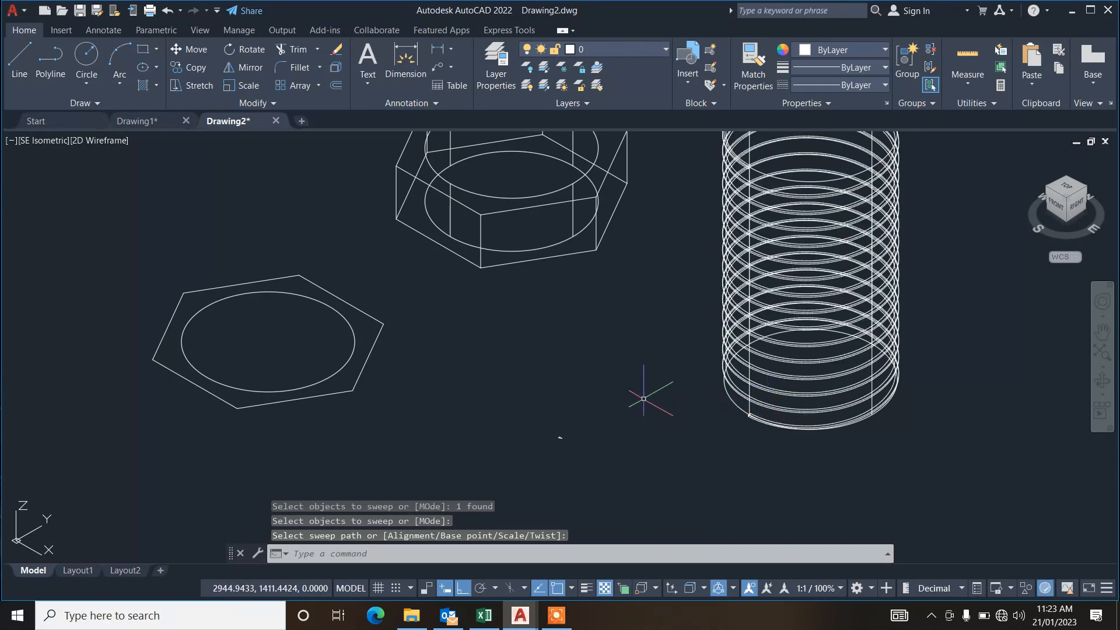
# Subtract the swept coil from the cylinder to cut the bolt's thread.
pyautogui.moveTo(643, 398); pyautogui.dragTo(571, 437, button='middle')
pyautogui.write('sub')
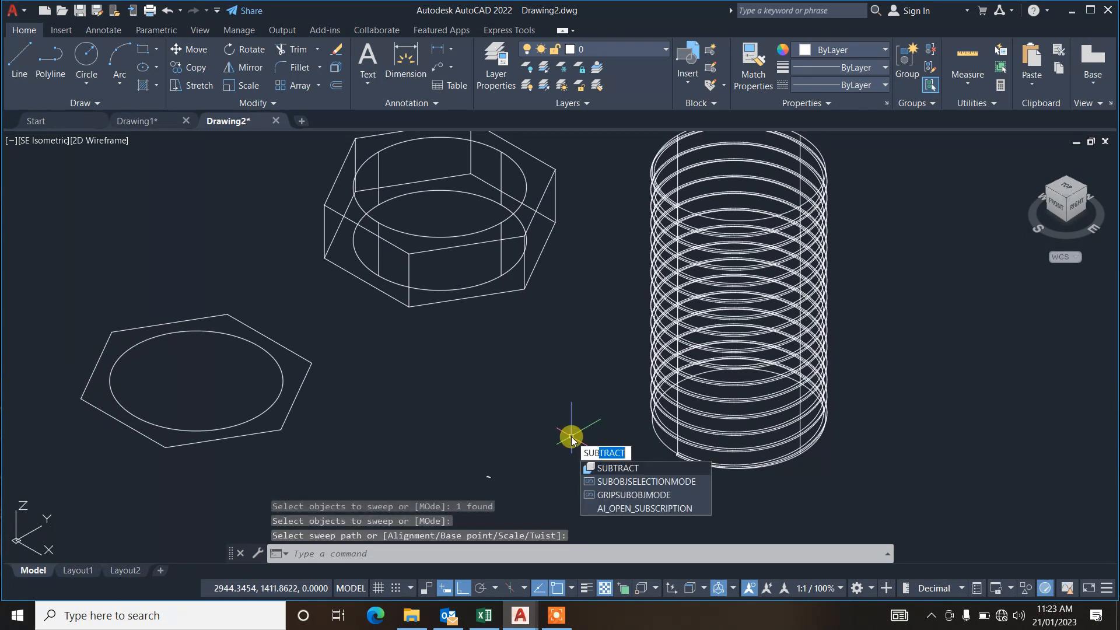
pyautogui.press('Return')
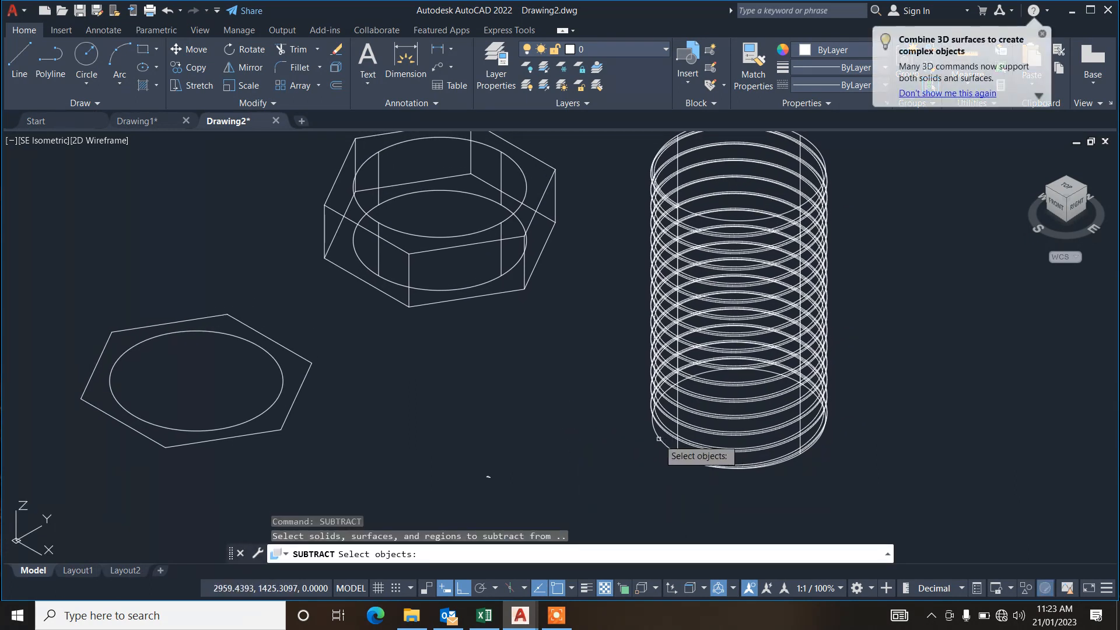
pyautogui.click(658, 438)
pyautogui.press('Return')
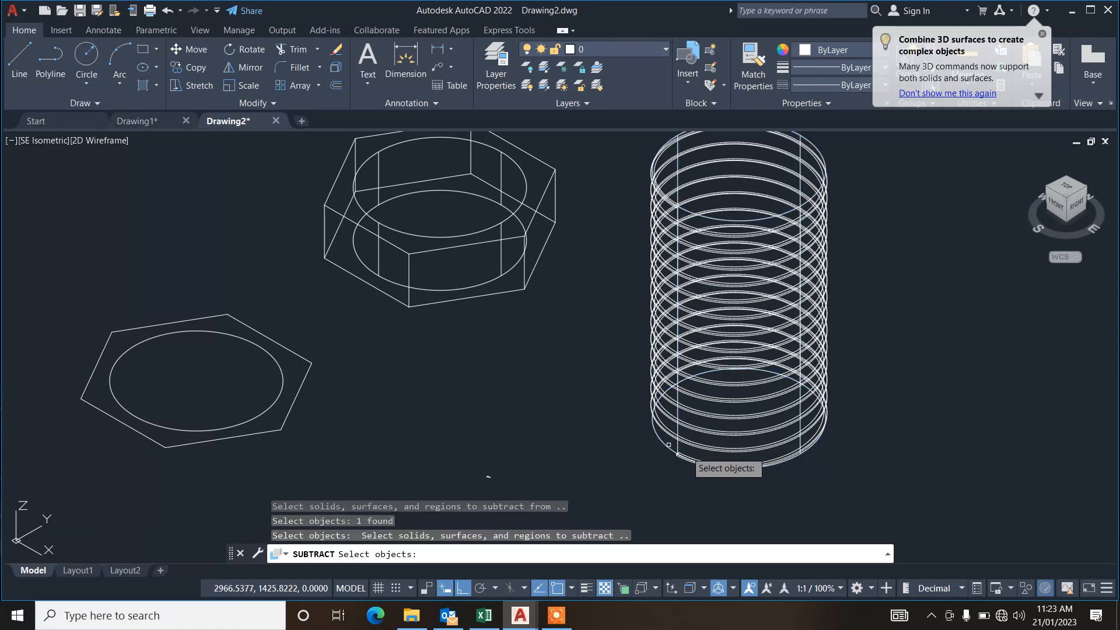
pyautogui.click(699, 446)
pyautogui.press('Return')
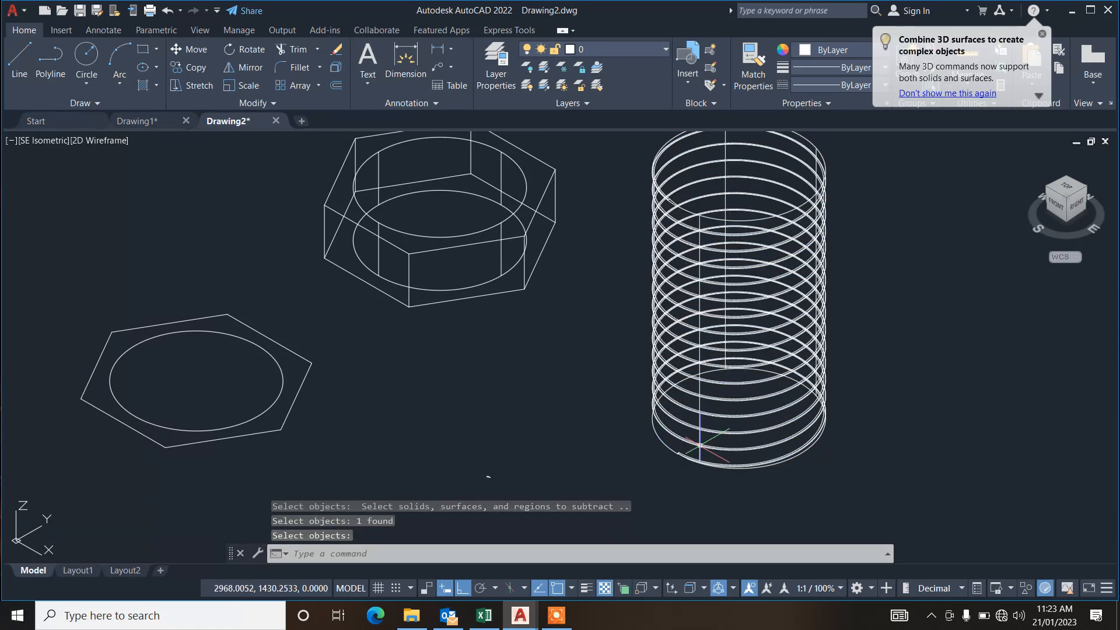
# Move the extruded hexagon and its inner cylinder by their bottom centre onto the top centre of the threaded cylinder.
pyautogui.click(597, 405)
pyautogui.click(442, 220)
pyautogui.write('m')
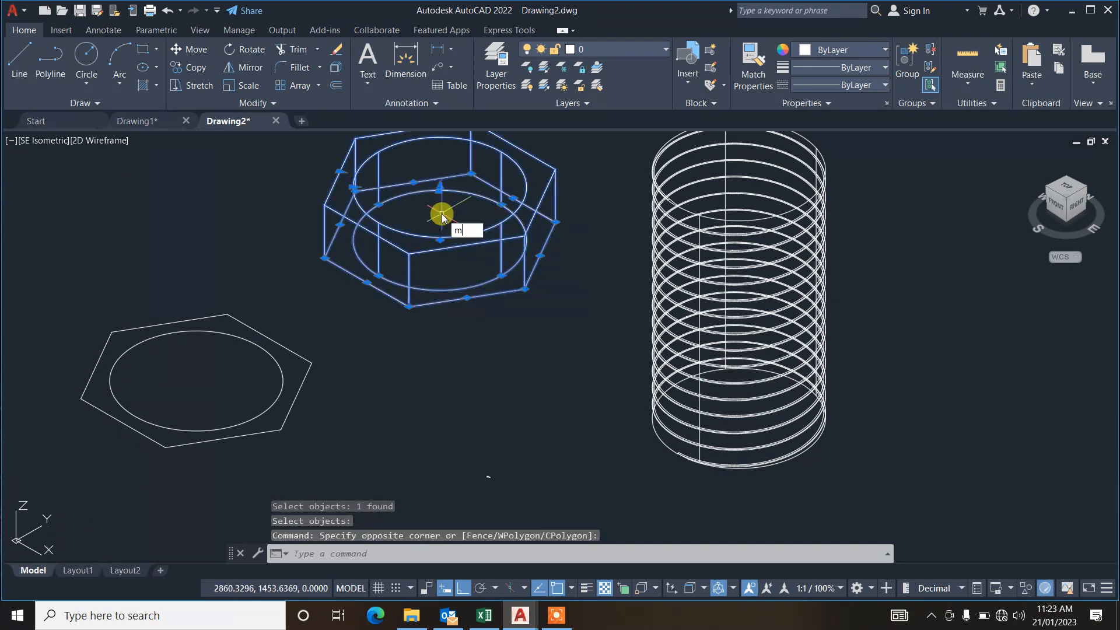
pyautogui.press('Return')
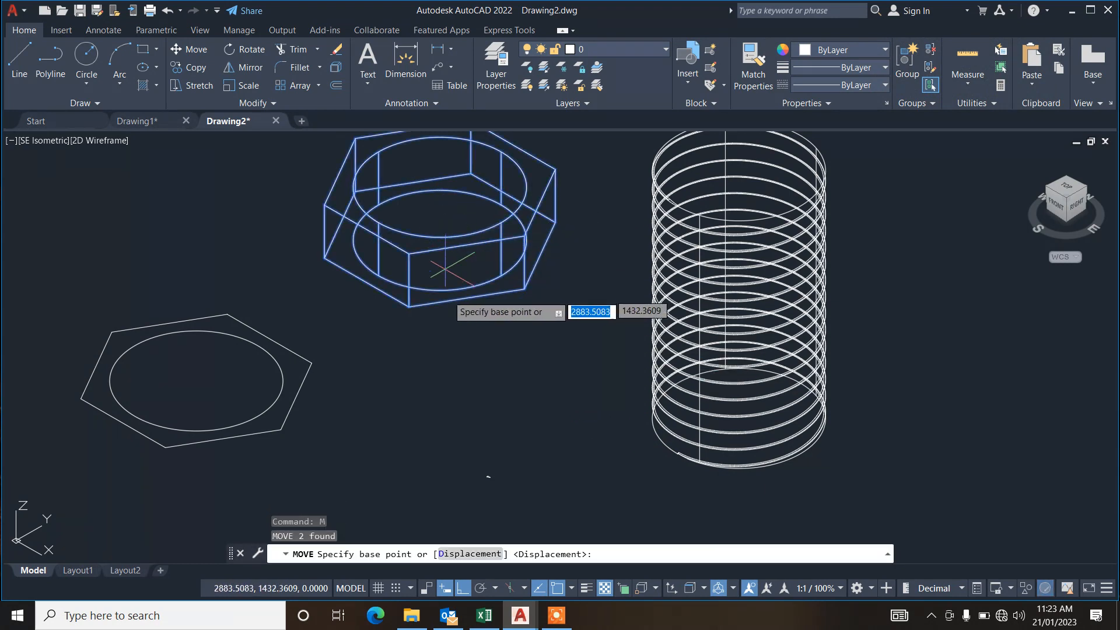
pyautogui.click(440, 238)
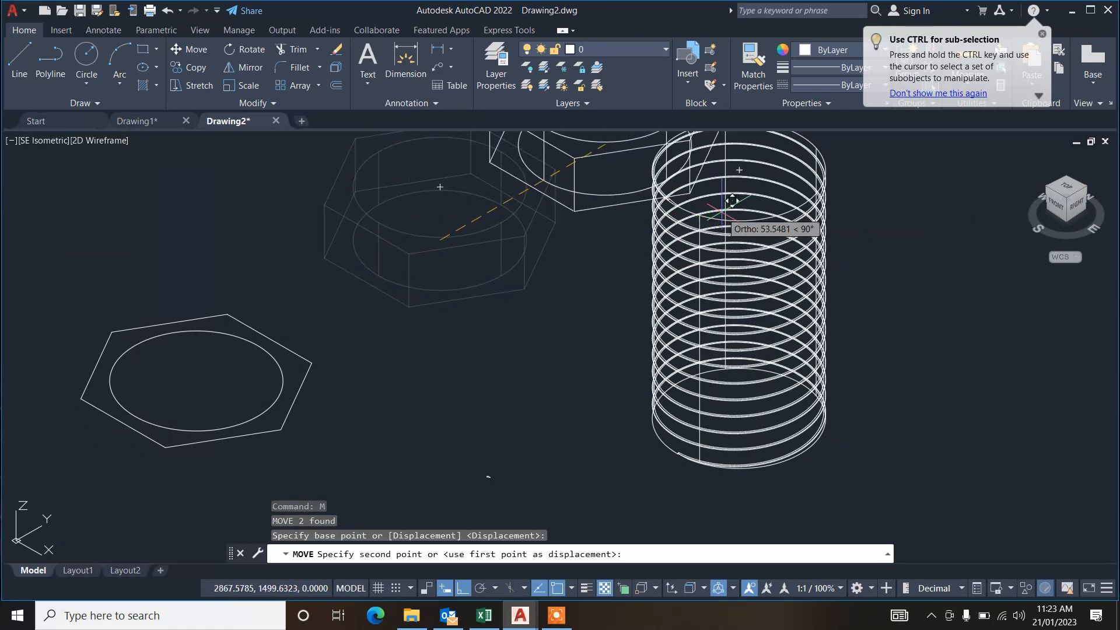
pyautogui.click(739, 168)
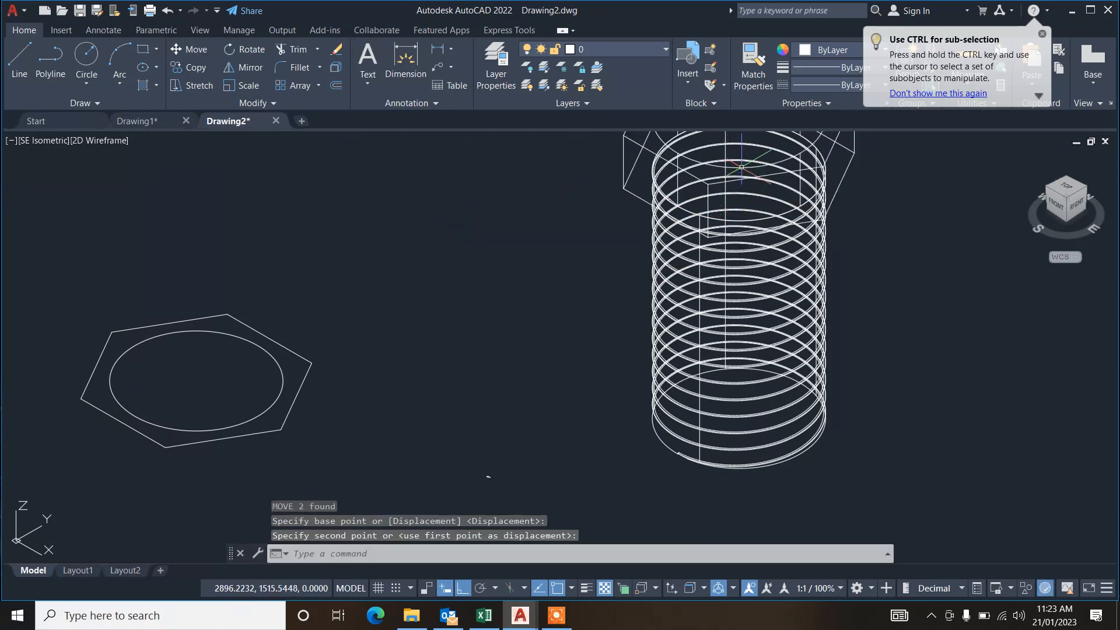
# Extrude the remaining flat hexagon and its inner circle to a height of 12.
pyautogui.click(369, 347)
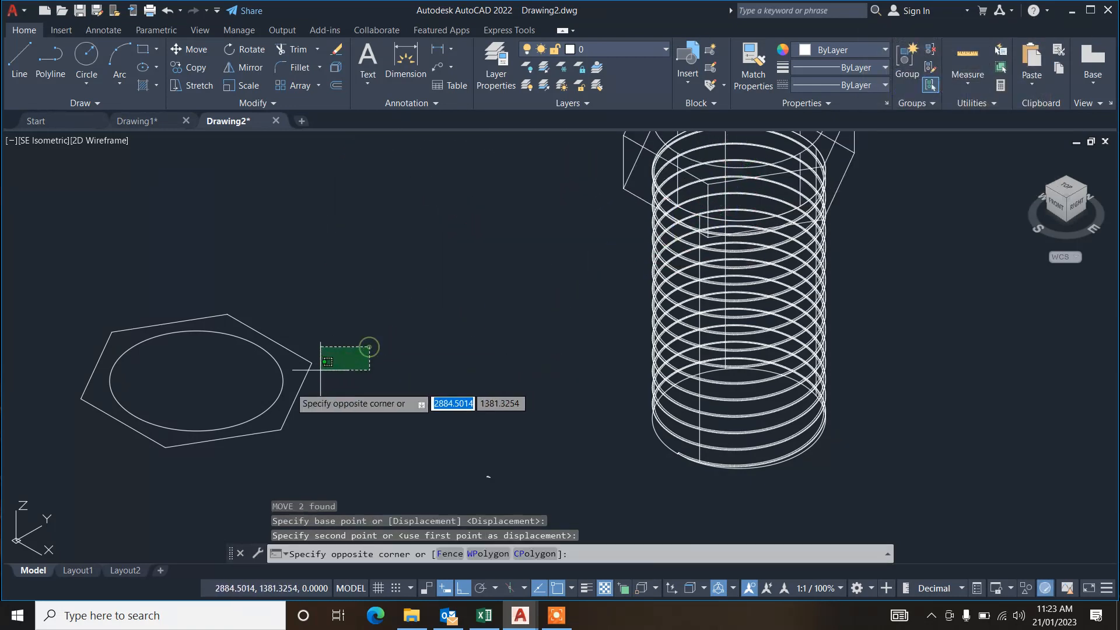
pyautogui.click(261, 402)
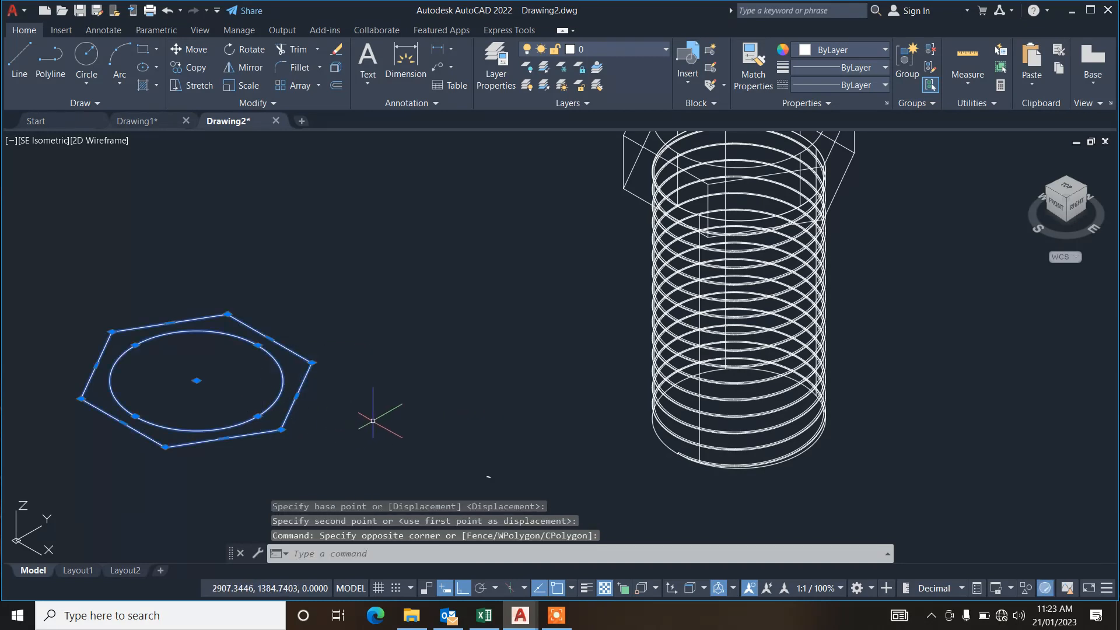
pyautogui.write('ext')
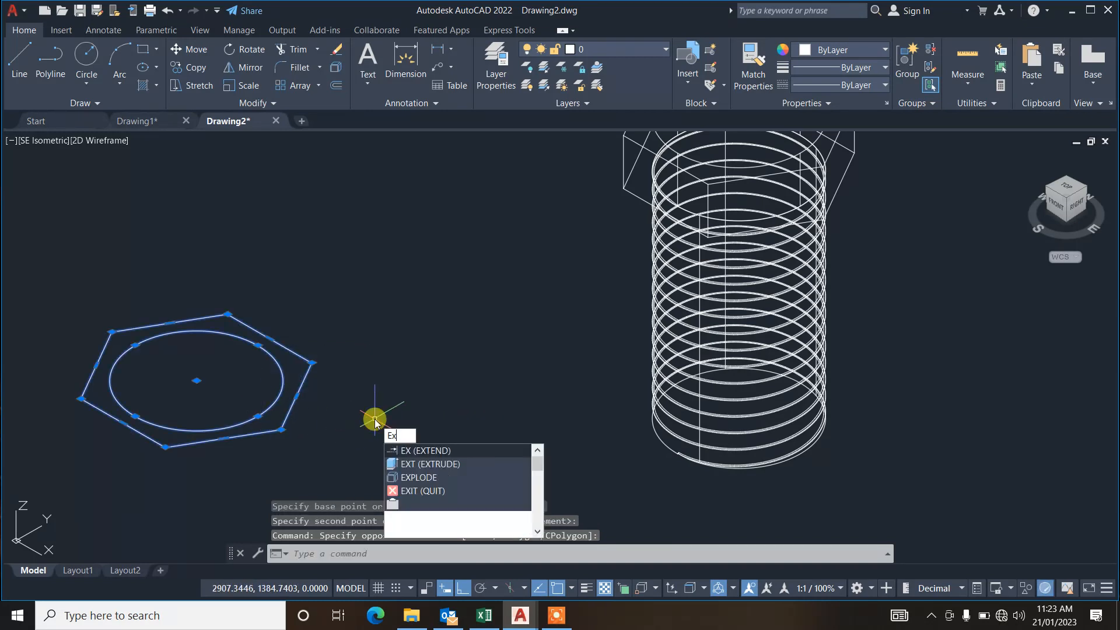
pyautogui.press('Return')
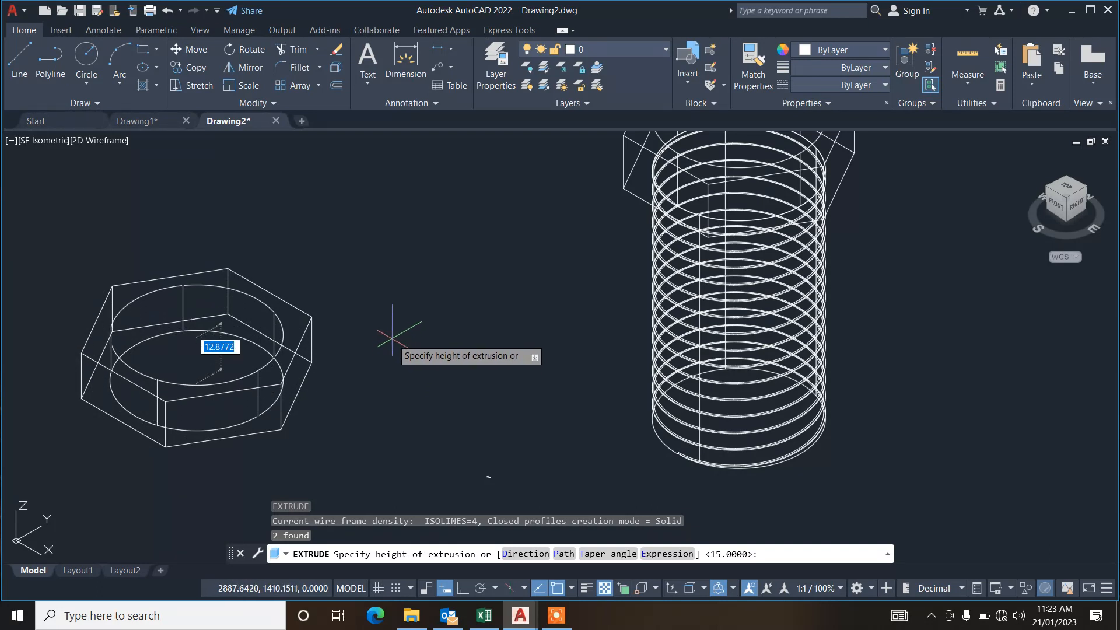
pyautogui.write('12')
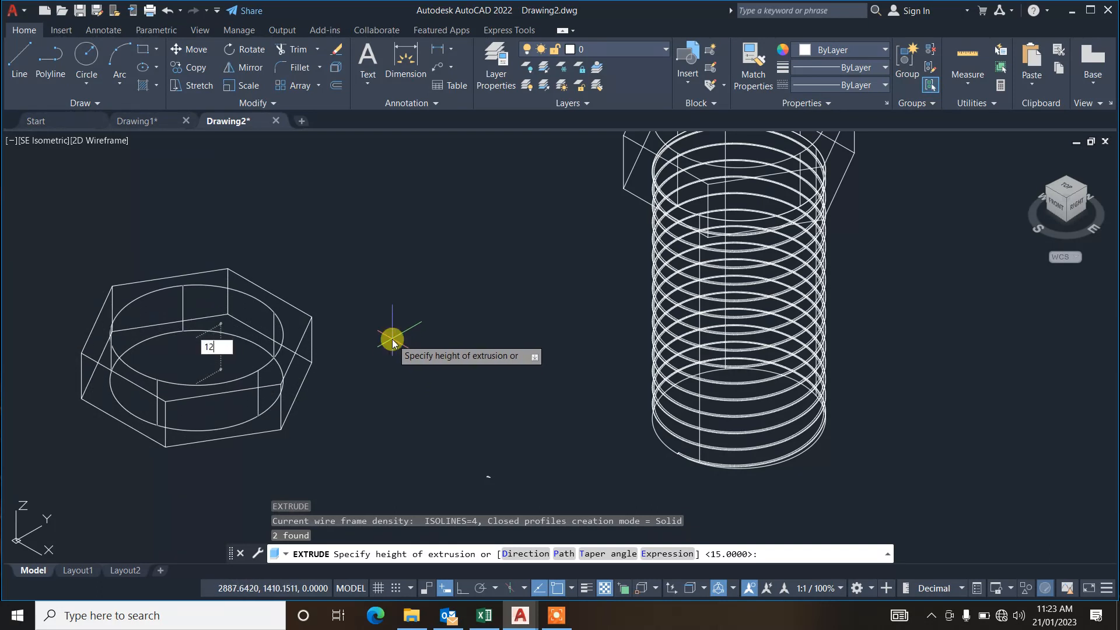
pyautogui.press('Return')
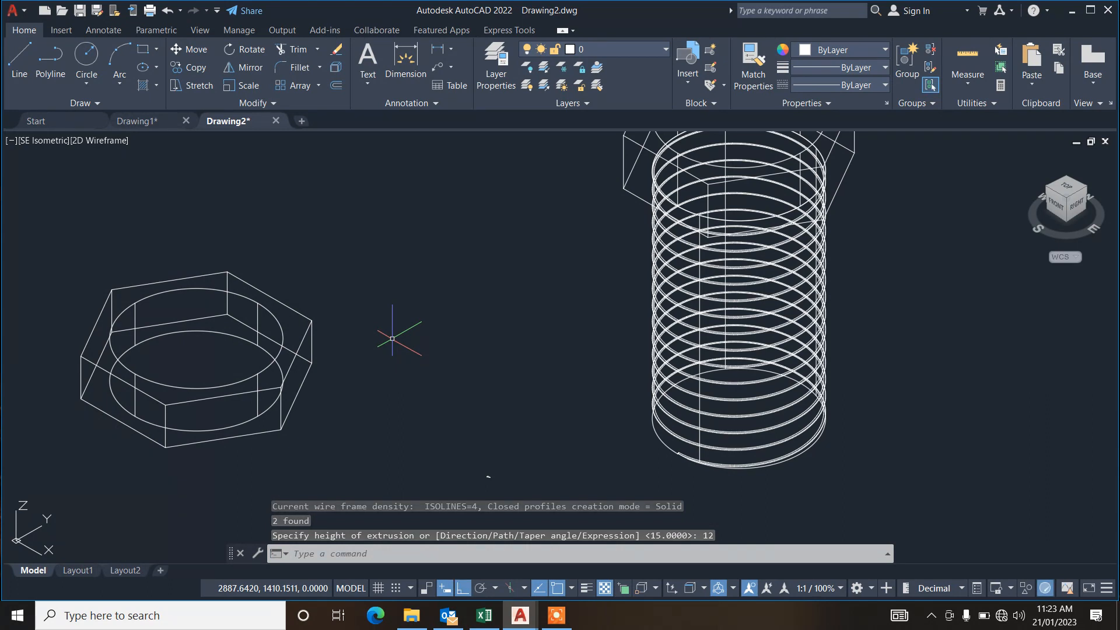
# Subtract the inner cylinder from the separate 12-high hexagonal prism to open the nut's hole.
pyautogui.write('sub')
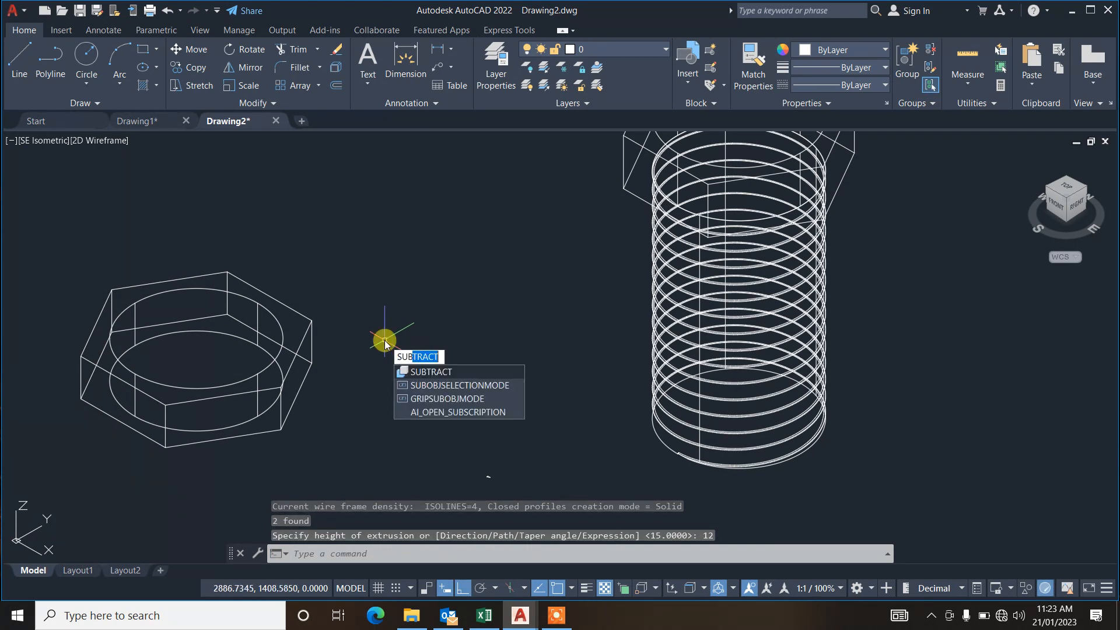
pyautogui.press('Return')
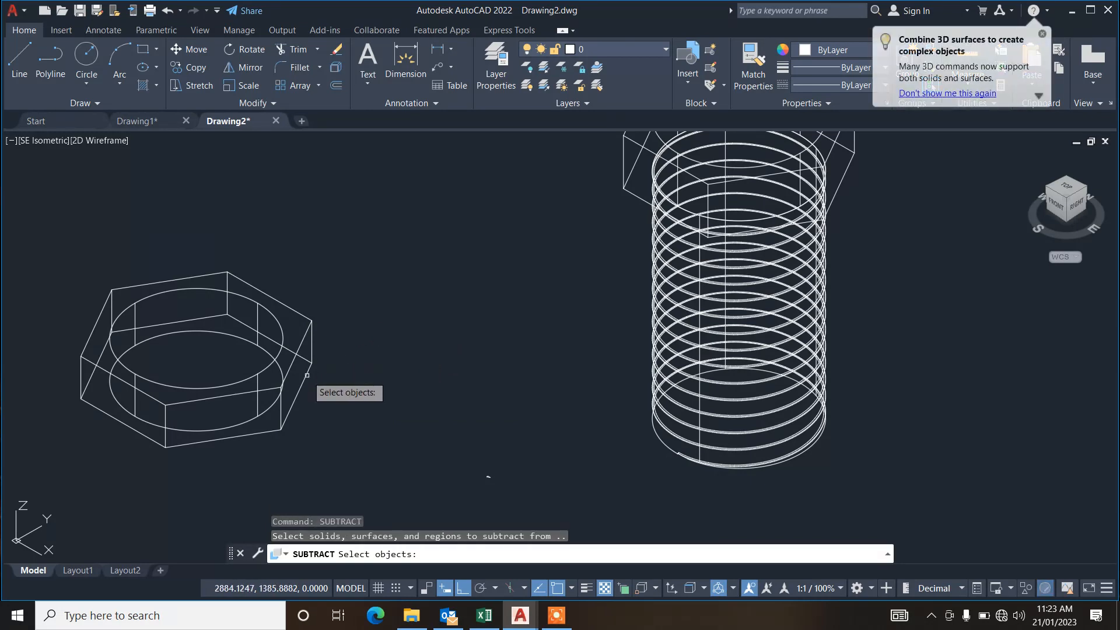
pyautogui.click(306, 376)
pyautogui.press('Return')
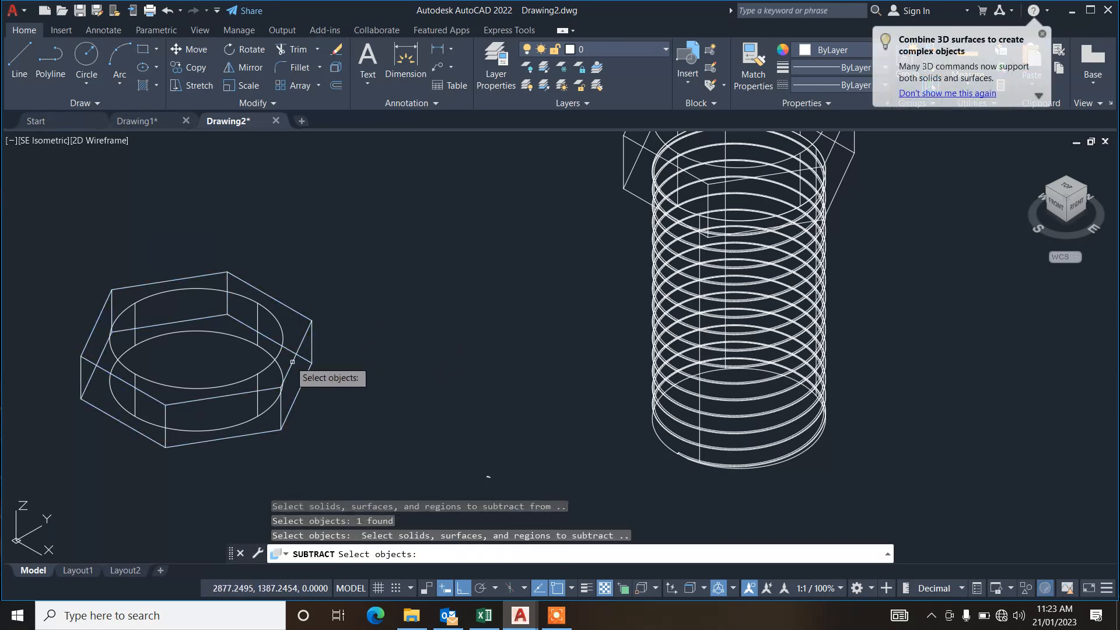
pyautogui.click(261, 373)
pyautogui.press('Return')
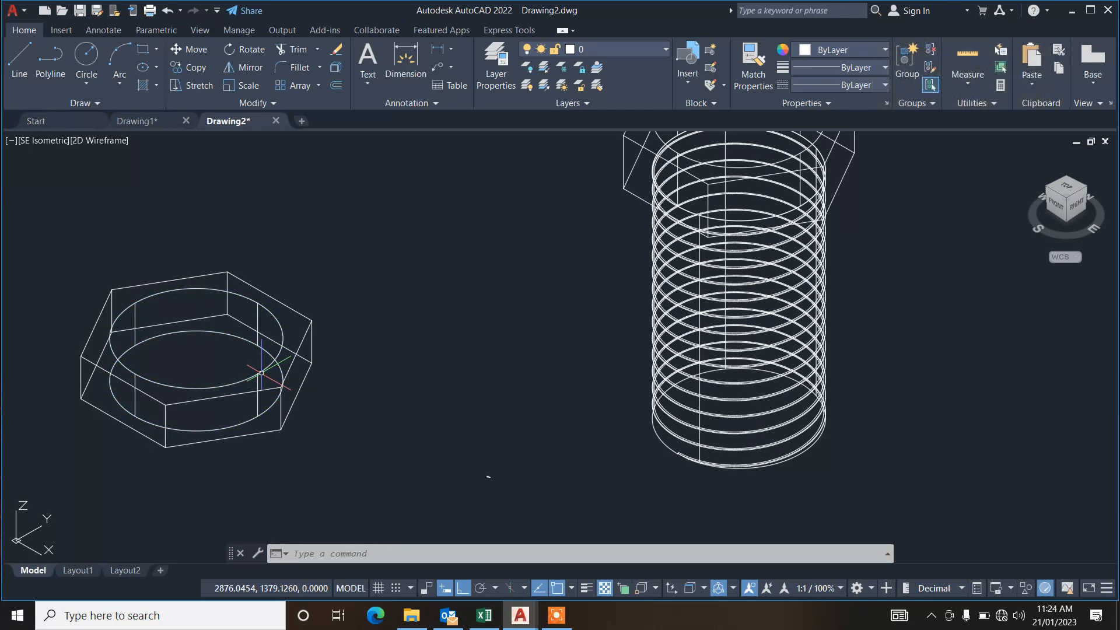
# Draw a helix of 10 turns with base and top radius 20 from the nut hole's bottom centre up to its top centre.
pyautogui.write('heli')
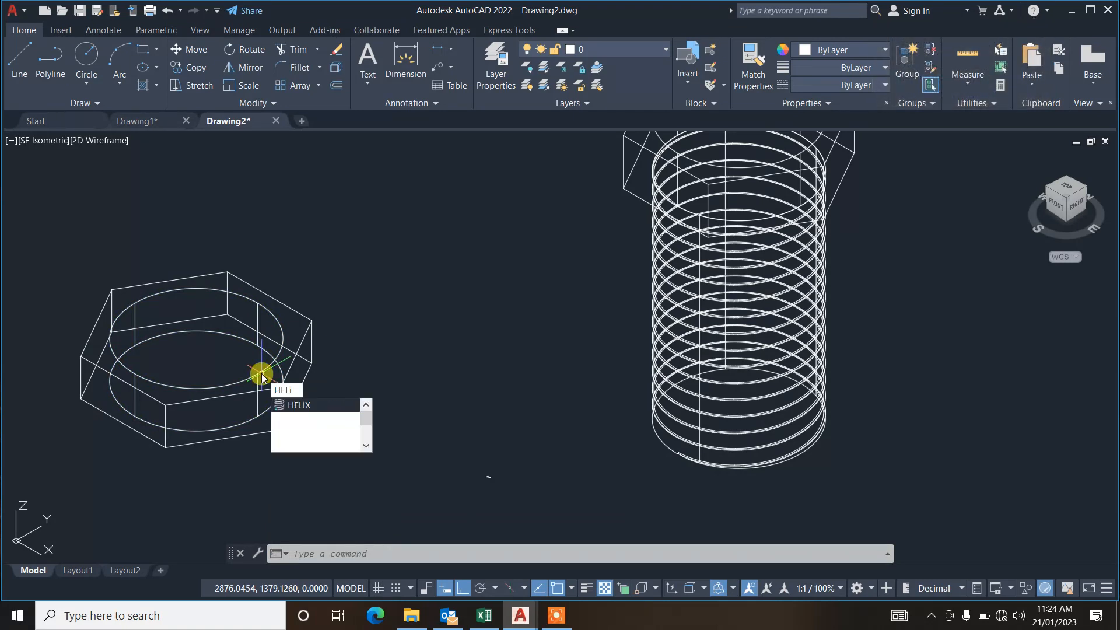
pyautogui.write('x')
pyautogui.press('Return')
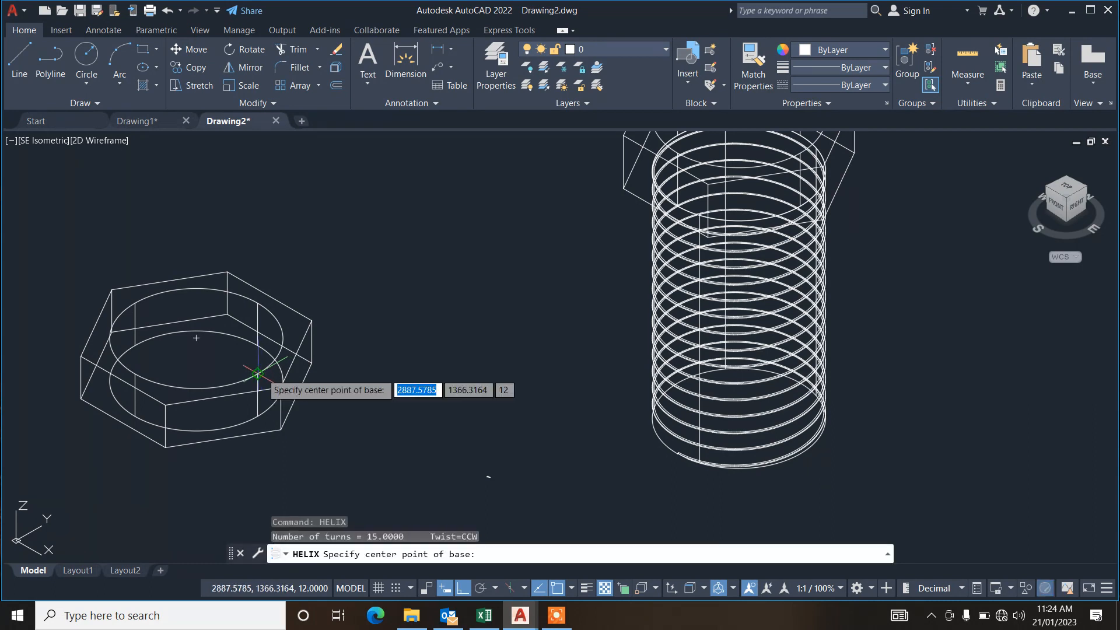
pyautogui.click(196, 380)
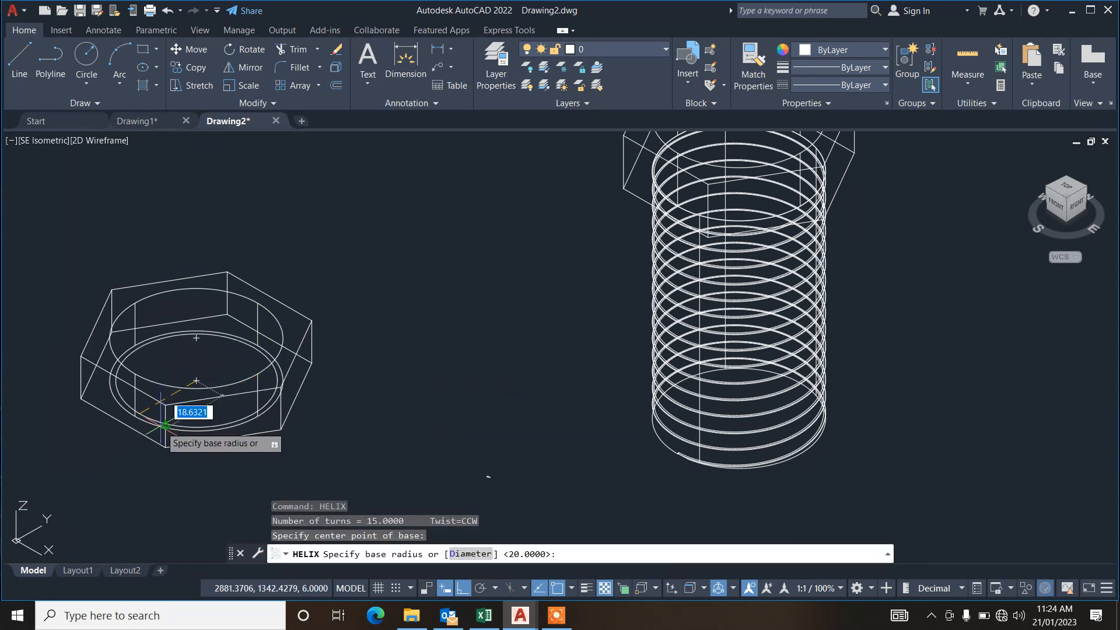
pyautogui.click(135, 416)
pyautogui.click(135, 415)
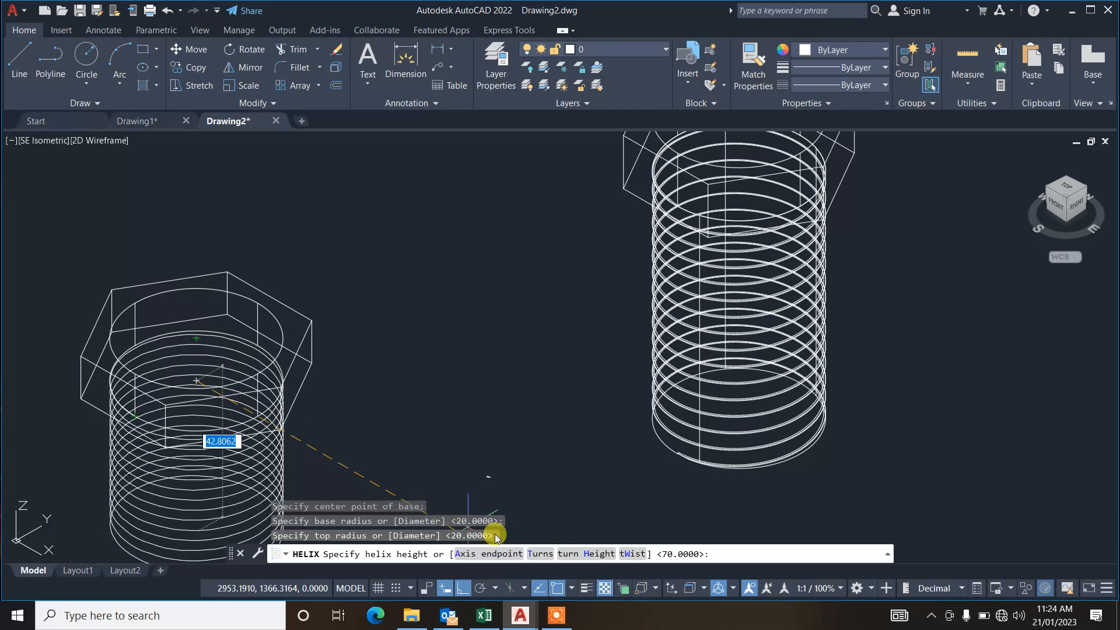
pyautogui.click(539, 554)
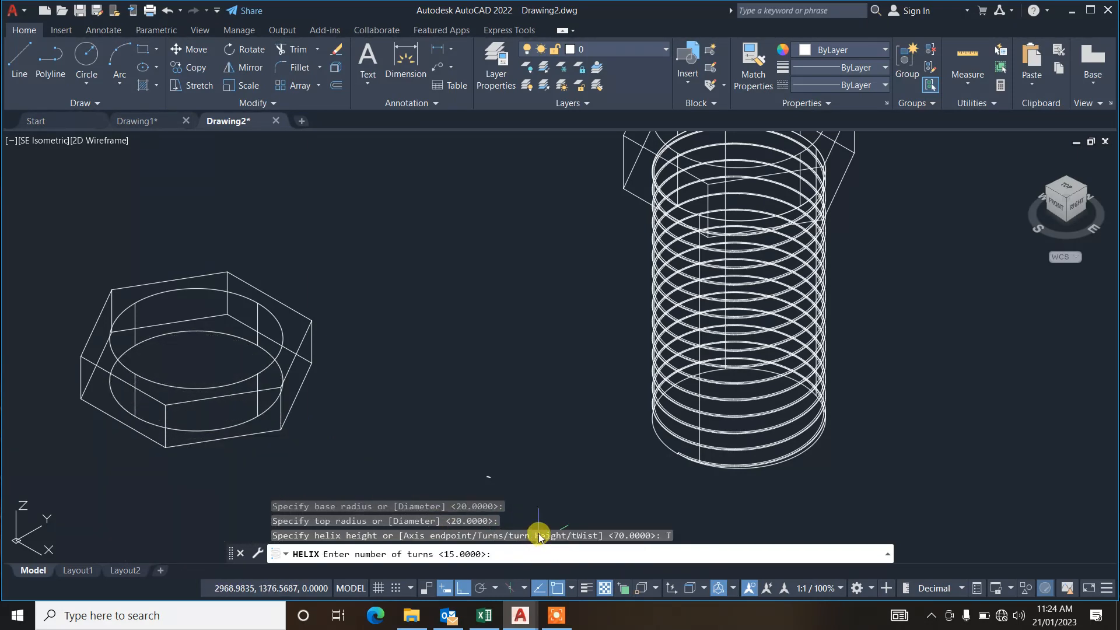
pyautogui.write('10')
pyautogui.press('Return')
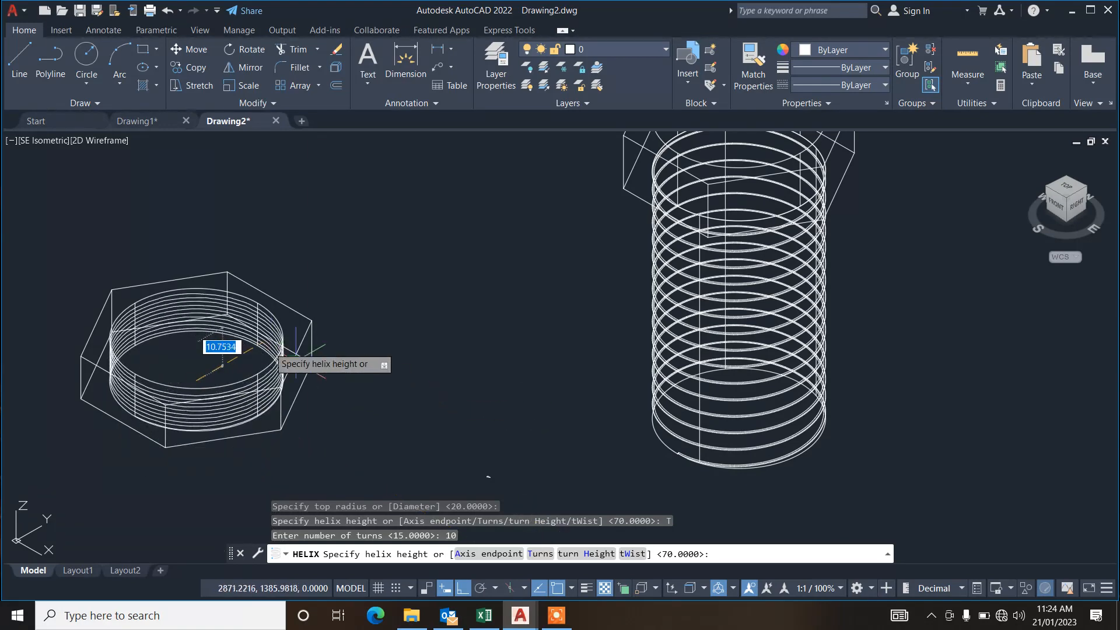
pyautogui.click(197, 338)
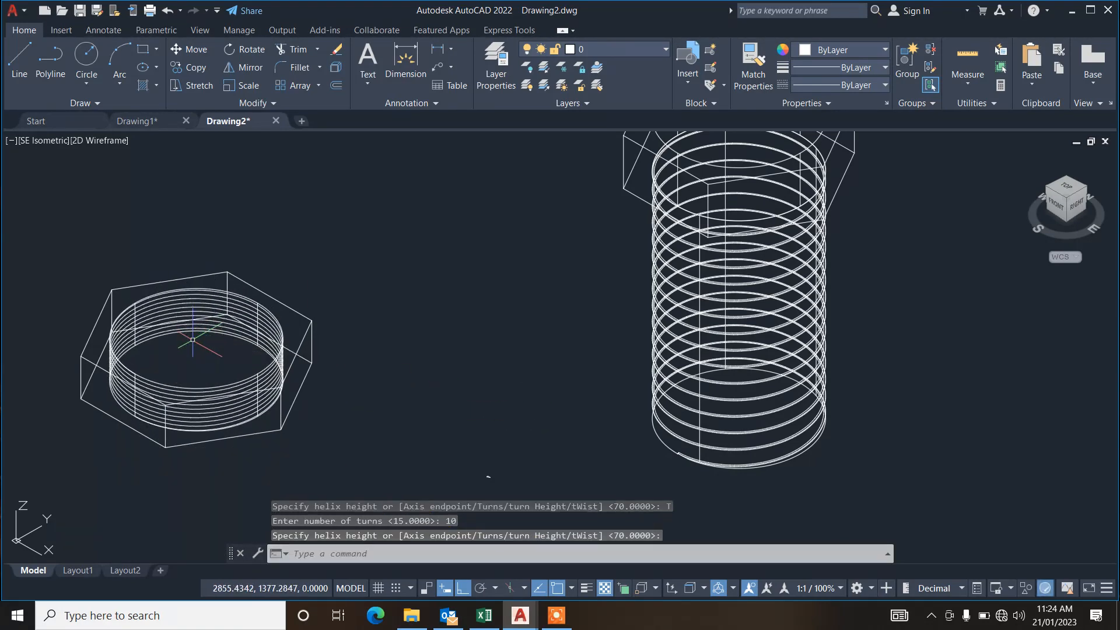
# Sweep the small thread profile lying between the nut and the bolt along the nut's helix.
pyautogui.write('swe')
pyautogui.press('Return')
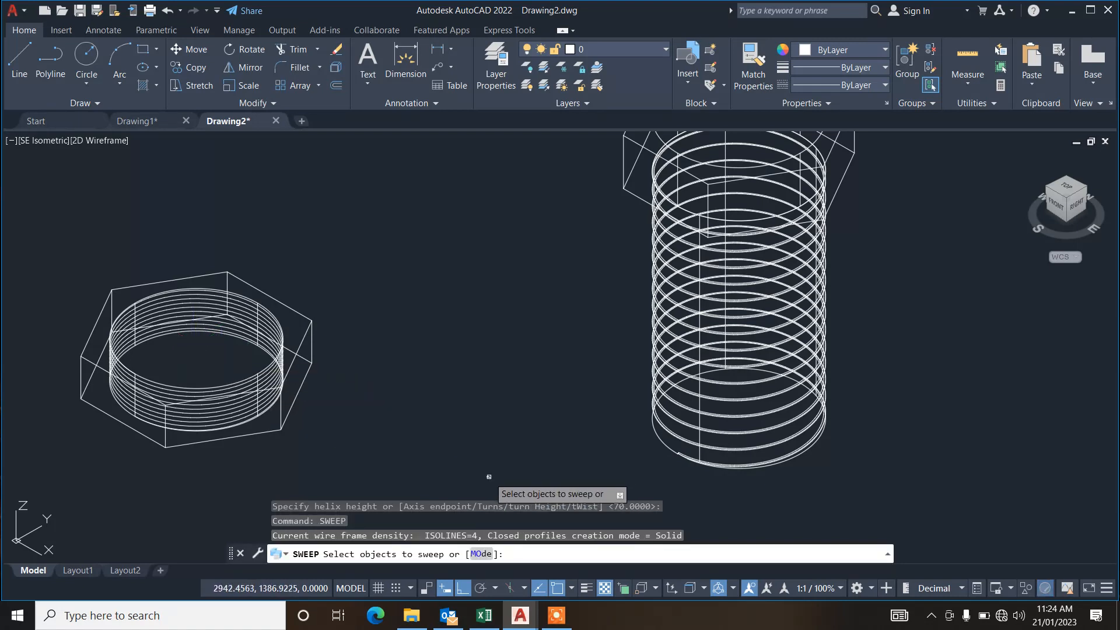
pyautogui.click(488, 474)
pyautogui.press('Return')
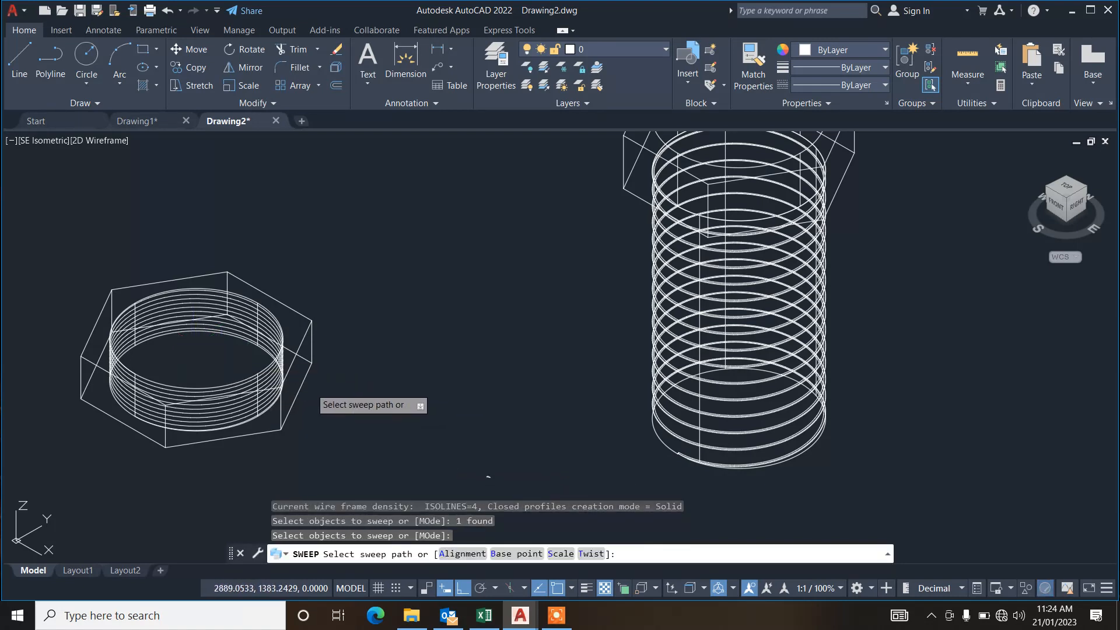
pyautogui.click(217, 411)
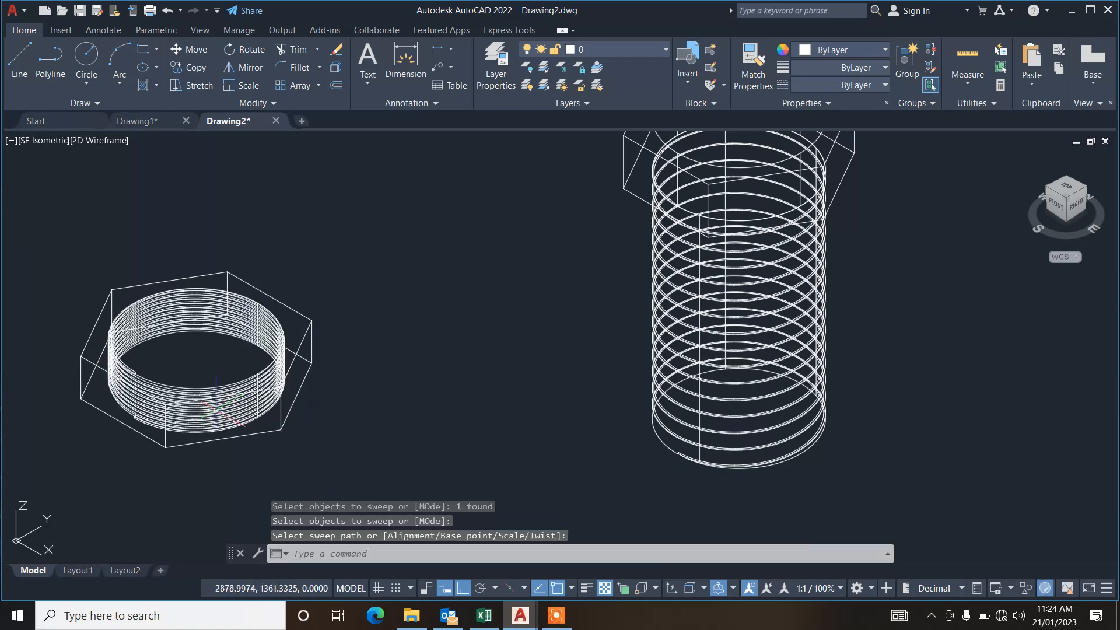
# Subtract the swept coil from the hexagonal nut to cut its internal thread.
pyautogui.write('s')
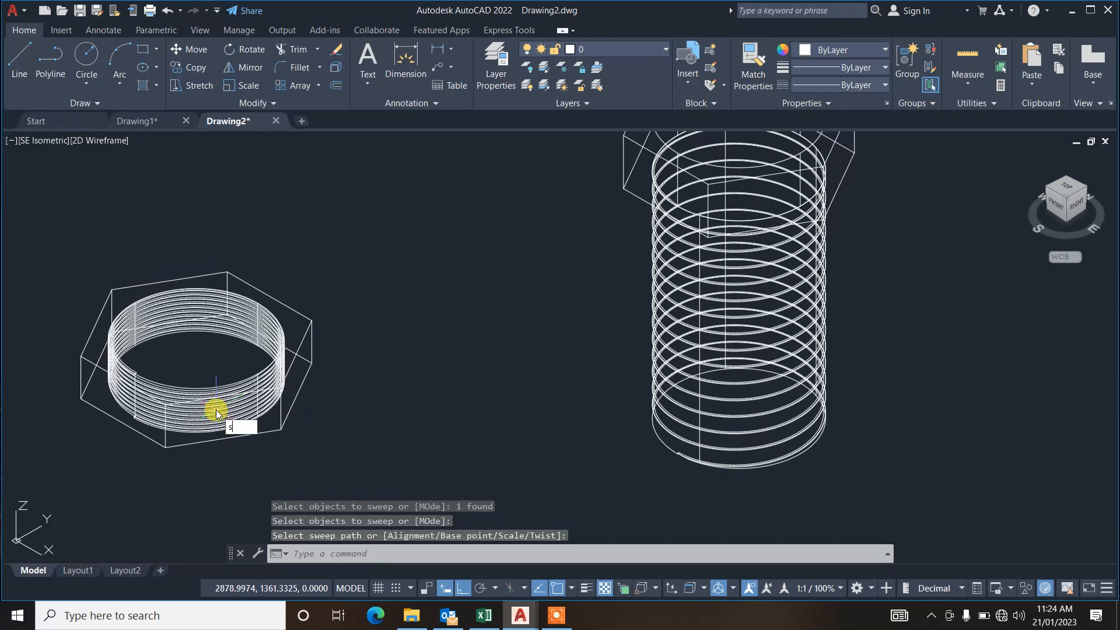
pyautogui.write('ub')
pyautogui.press('Return')
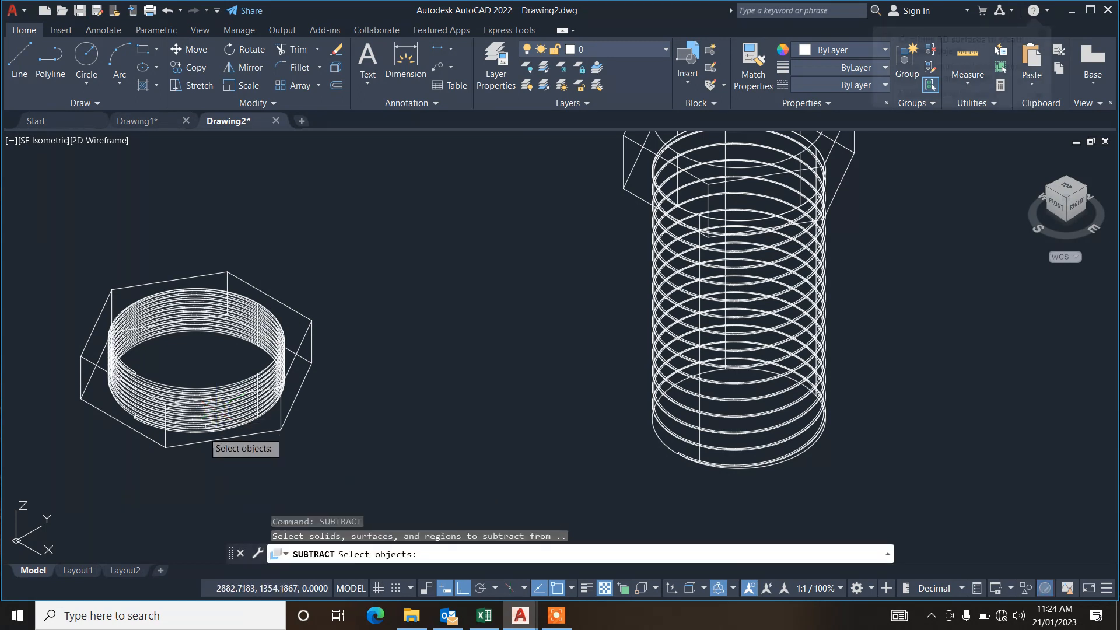
pyautogui.click(202, 438)
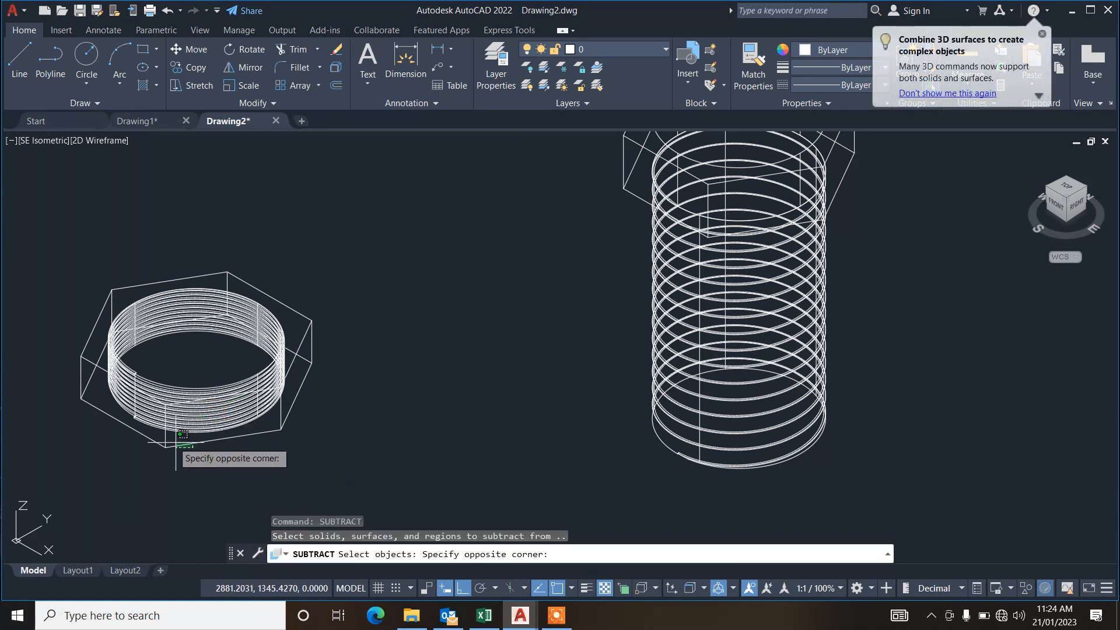
pyautogui.click(172, 442)
pyautogui.press('Return')
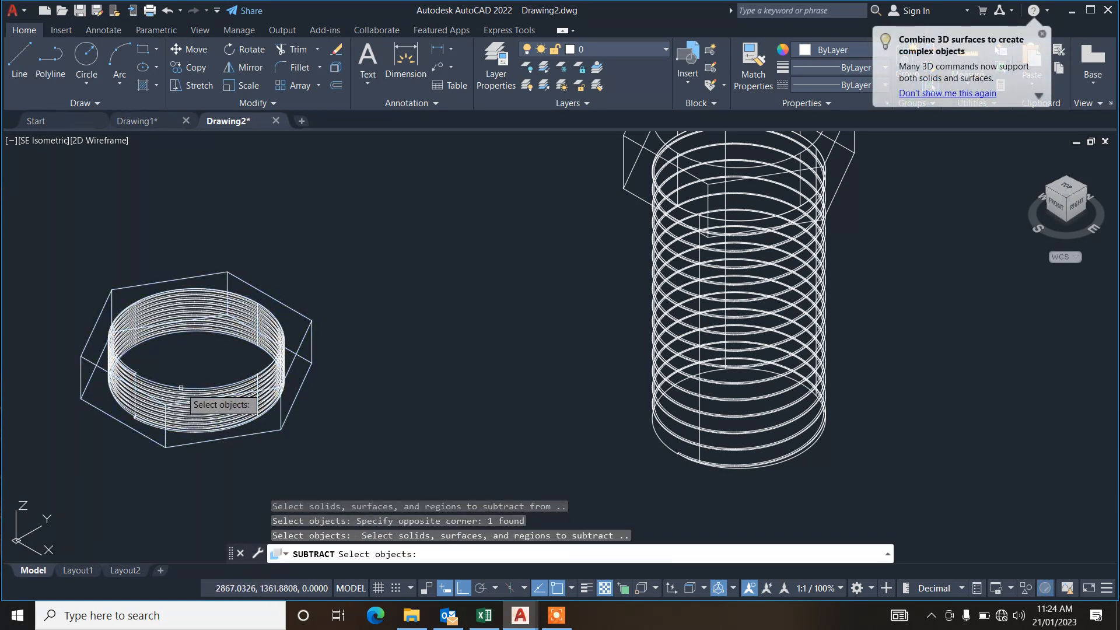
pyautogui.click(192, 415)
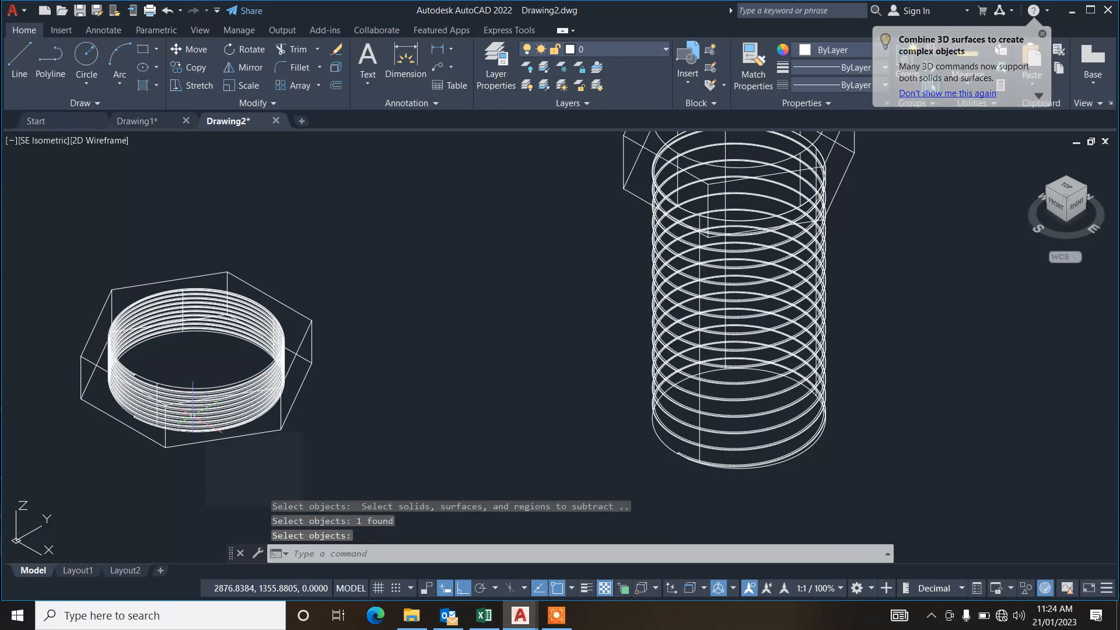
# Move the threaded nut by its bottom centre onto the bottom centre of the bolt's shank.
pyautogui.click(291, 442)
pyautogui.click(228, 337)
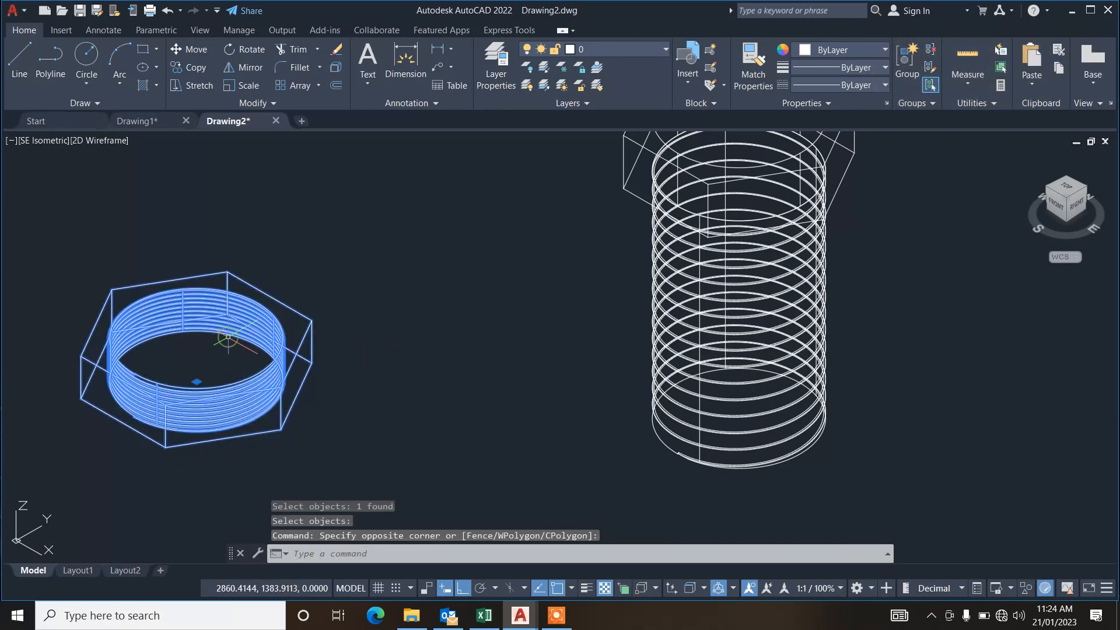
pyautogui.press('Return')
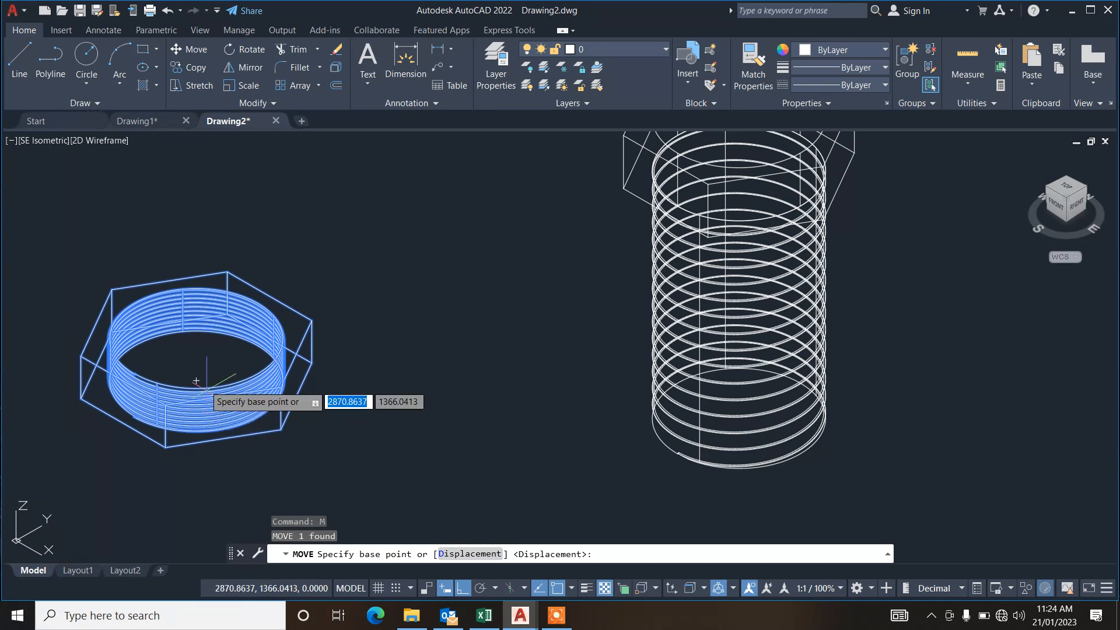
pyautogui.click(205, 367)
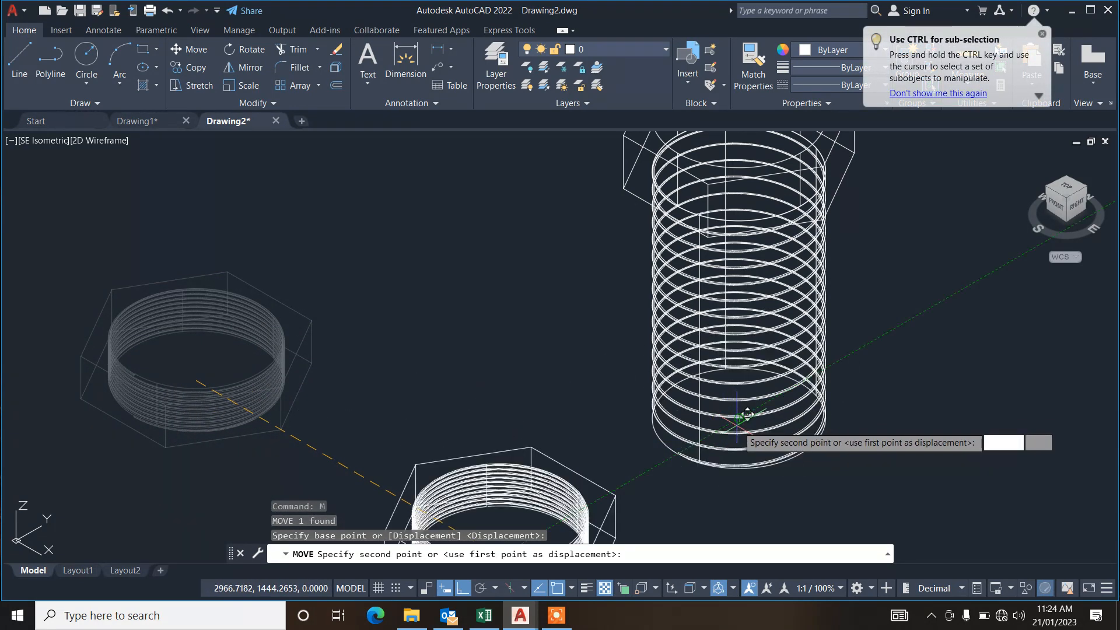
pyautogui.click(738, 422)
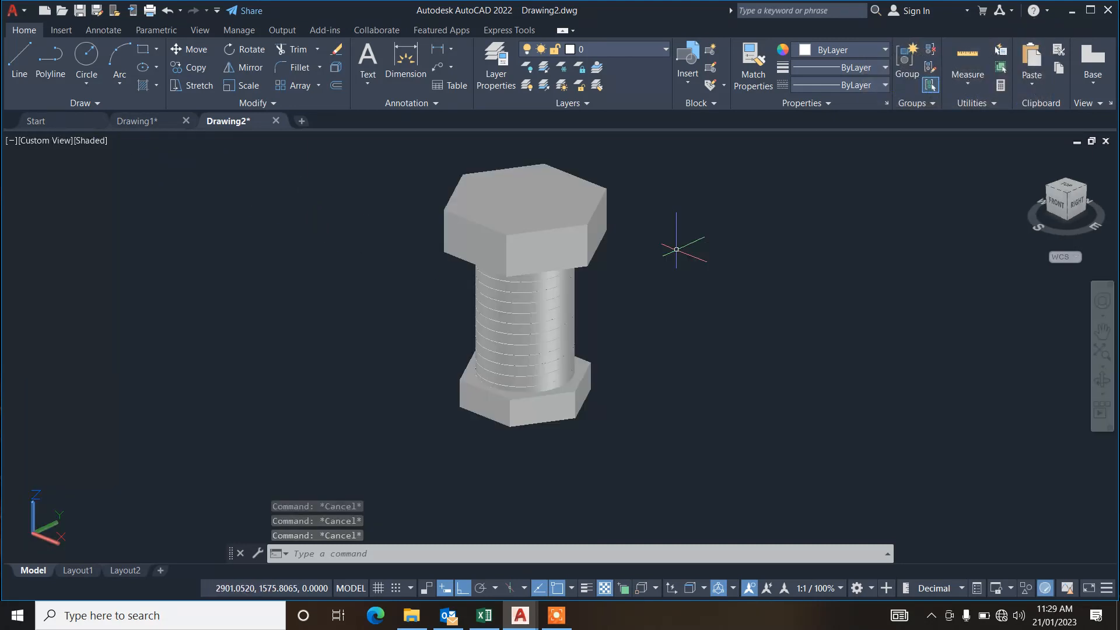
# Fillet the two nearest top edges of the bolt head with a radius of 2.
pyautogui.write('fil')
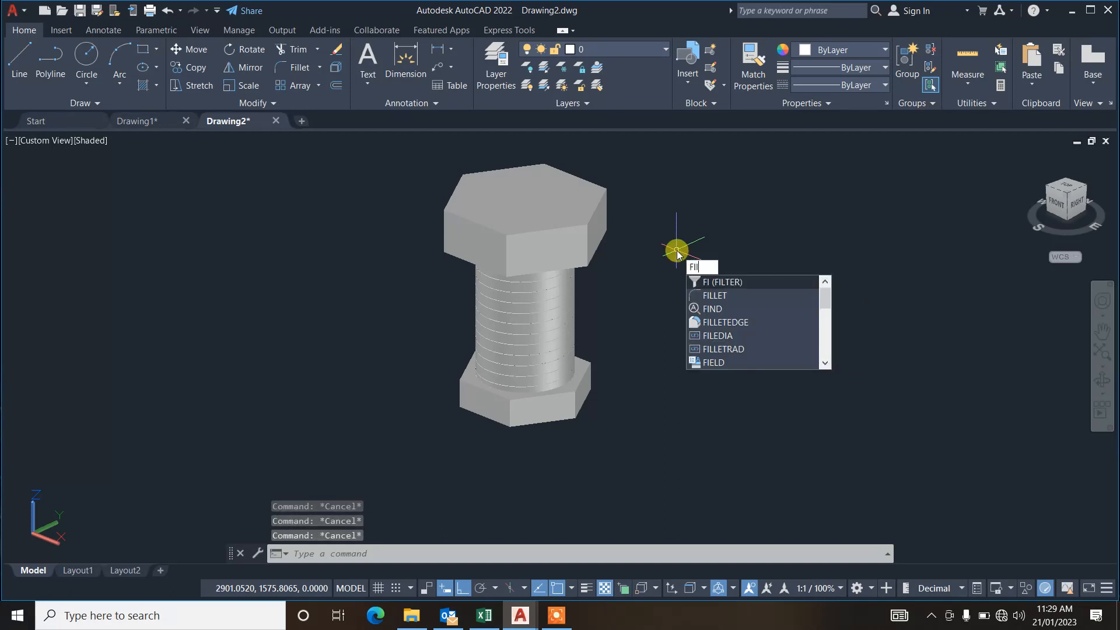
pyautogui.press('Return')
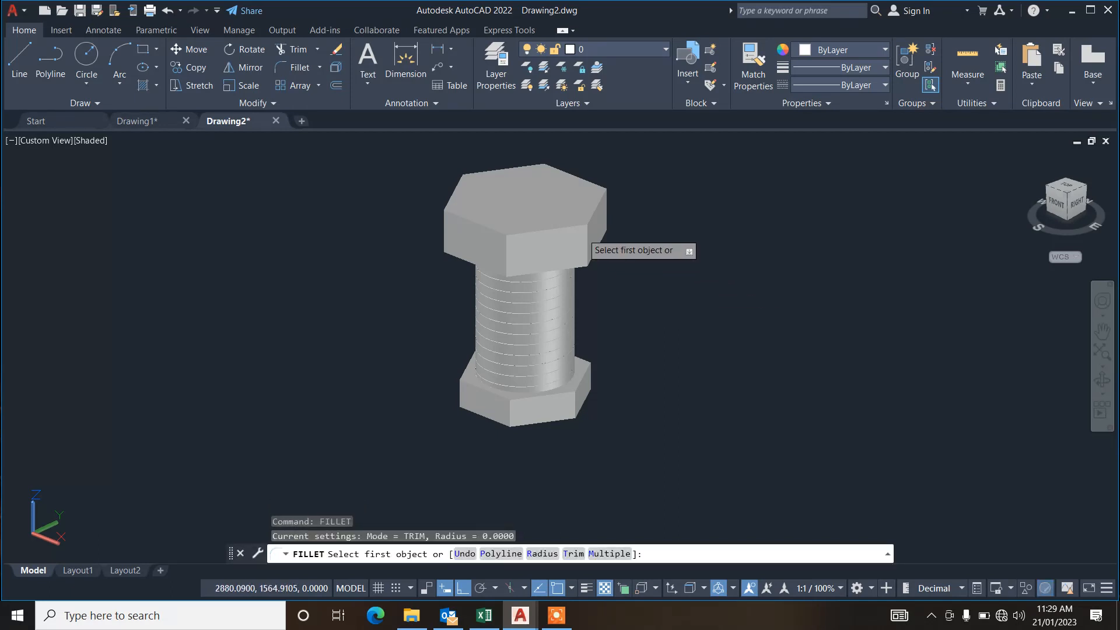
pyautogui.write('r')
pyautogui.press('Return')
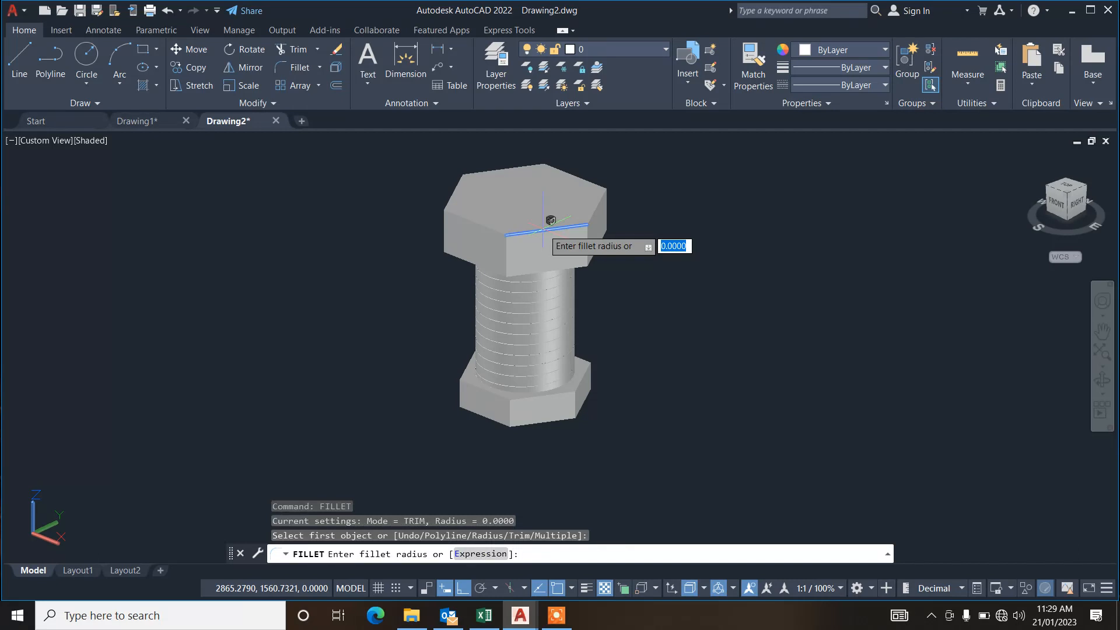
pyautogui.write('2')
pyautogui.press('Return')
pyautogui.click(543, 231)
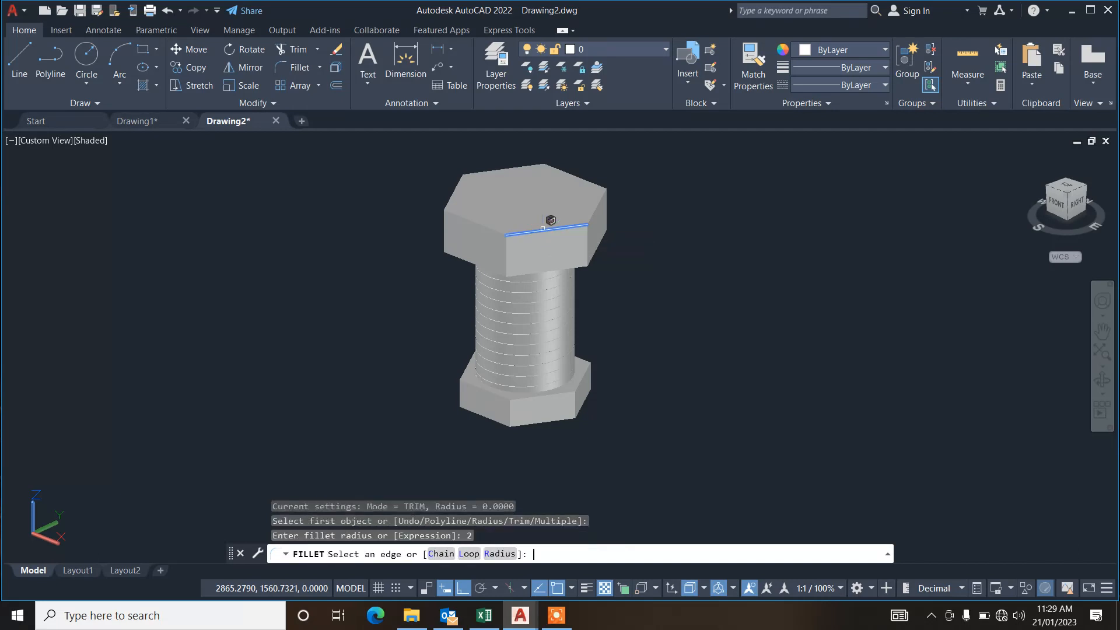
pyautogui.press('Return')
pyautogui.press('Return')
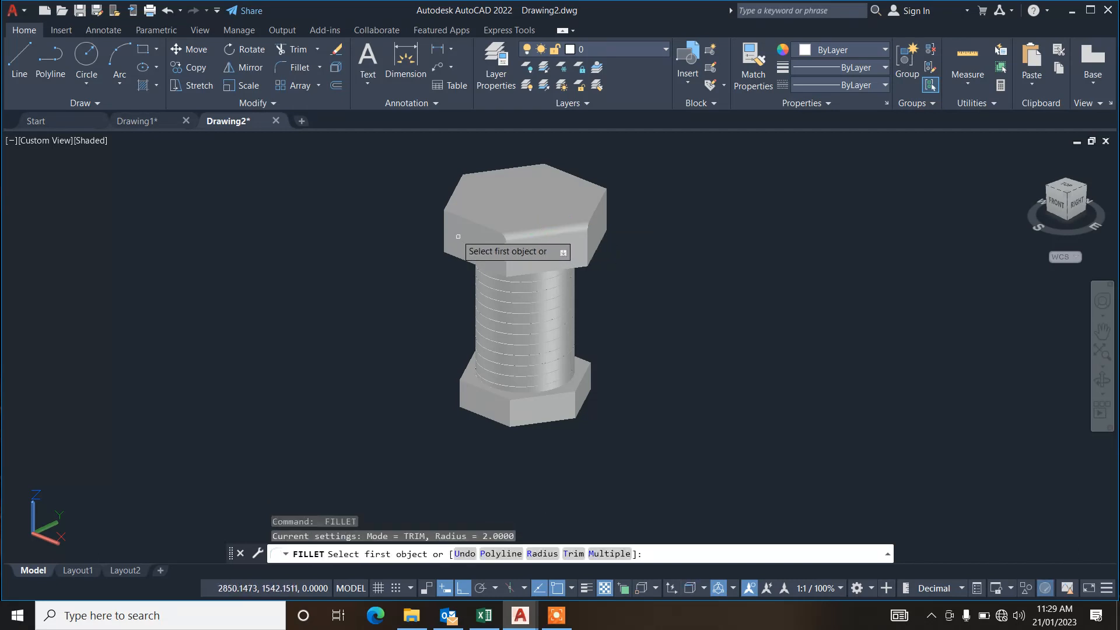
pyautogui.click(477, 224)
pyautogui.press('Return')
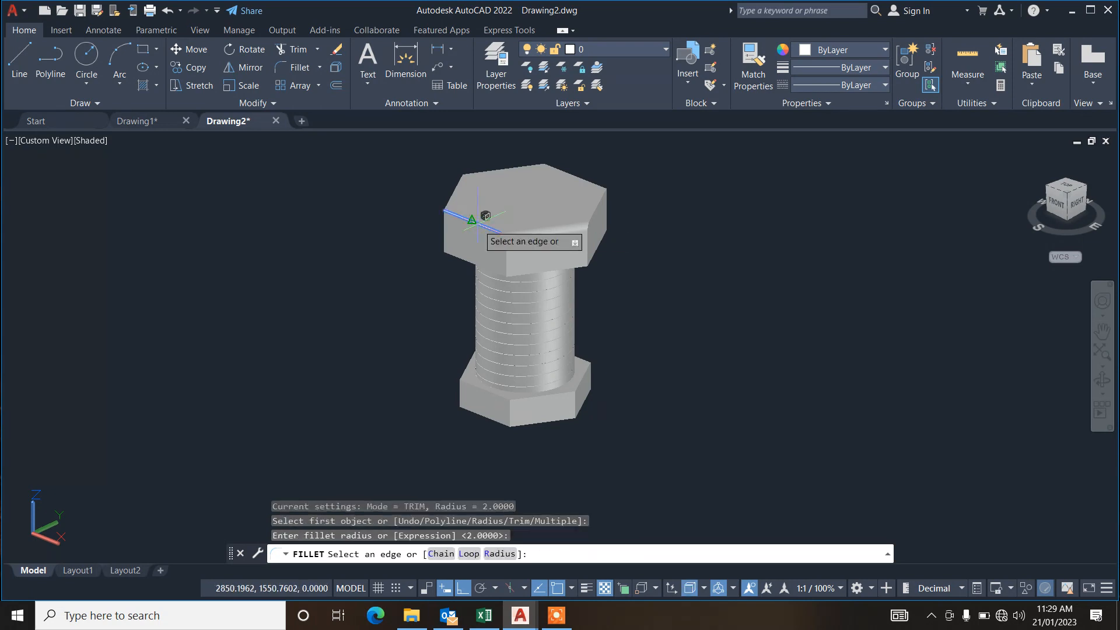
pyautogui.press('Return')
# Fillet the three visible bottom edges of the bolt head with radius 2.
pyautogui.press('Return')
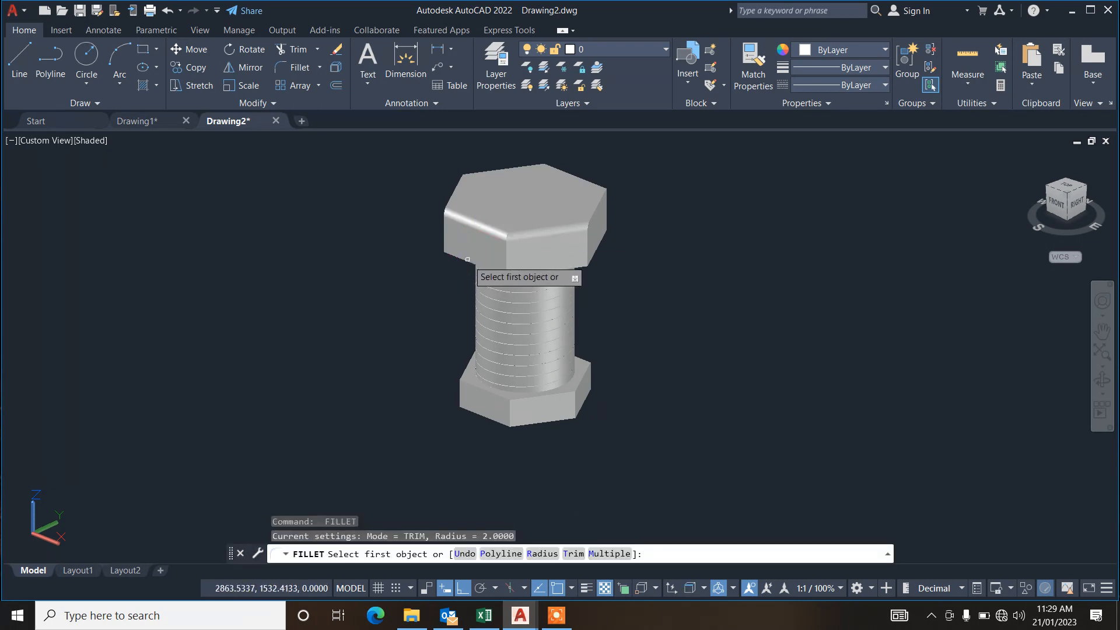
pyautogui.click(463, 258)
pyautogui.press('Return')
pyautogui.press('Return')
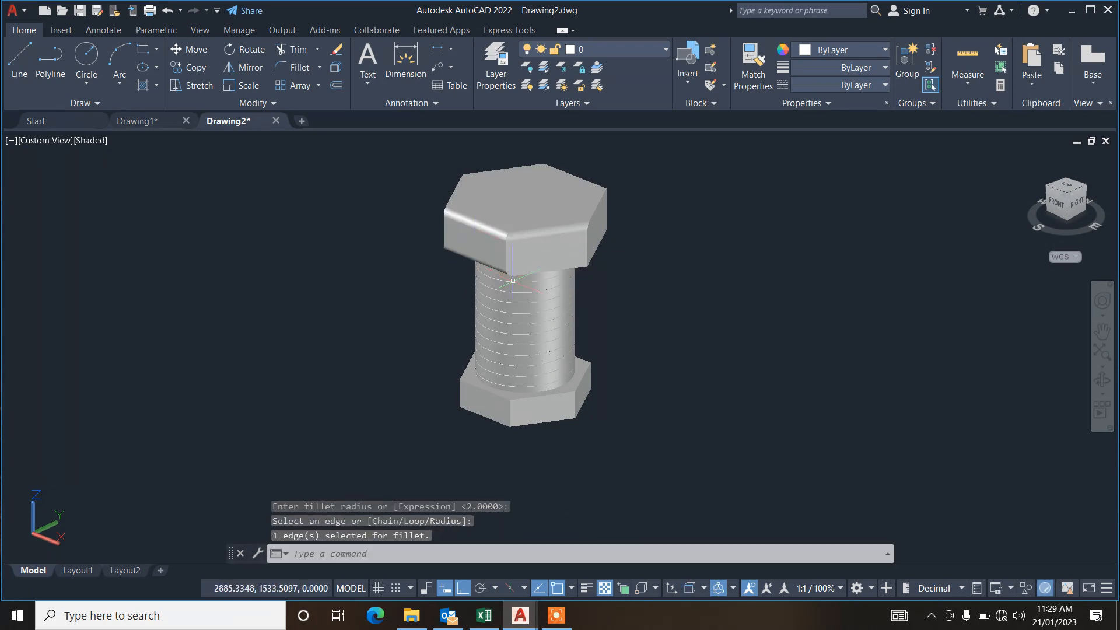
pyautogui.press('Return')
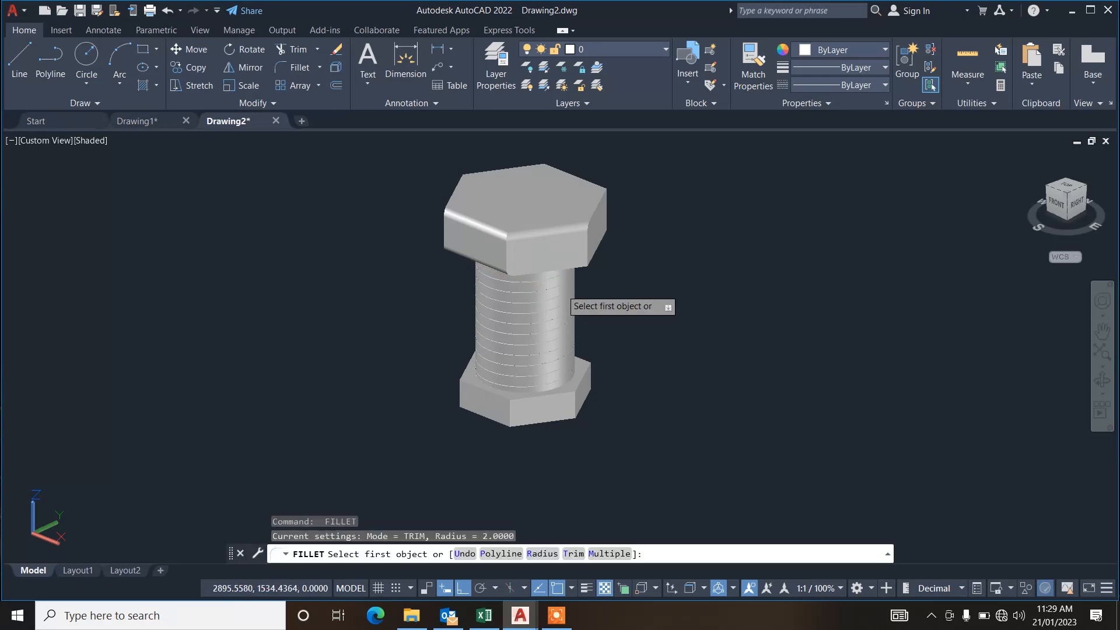
pyautogui.click(578, 268)
pyautogui.press('Return')
pyautogui.press('Return')
pyautogui.press('Return')
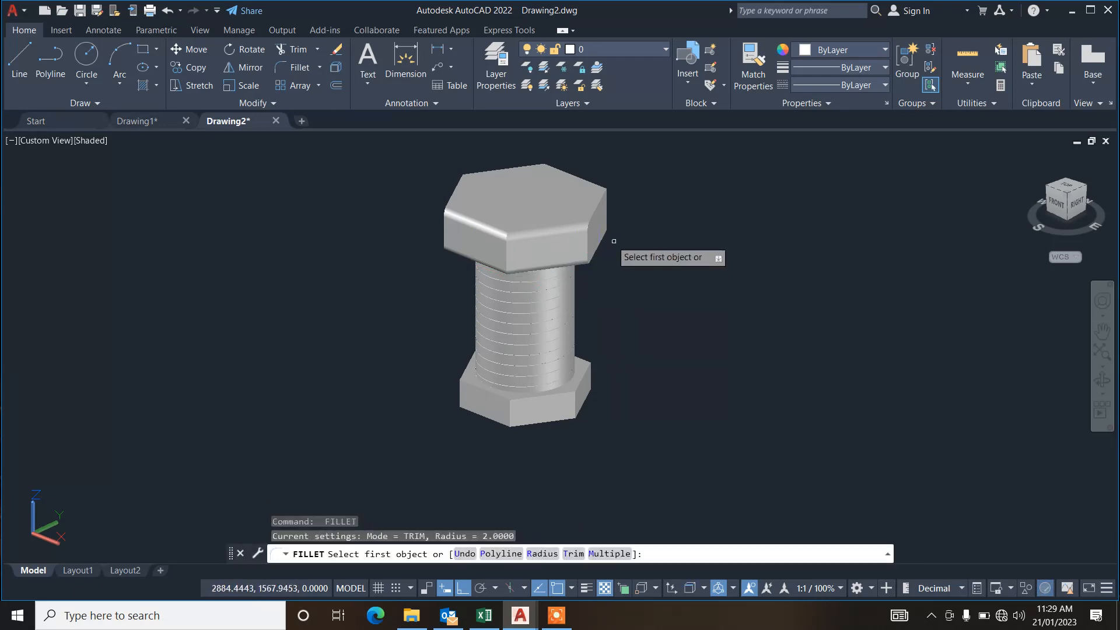
pyautogui.click(600, 241)
pyautogui.press('Return')
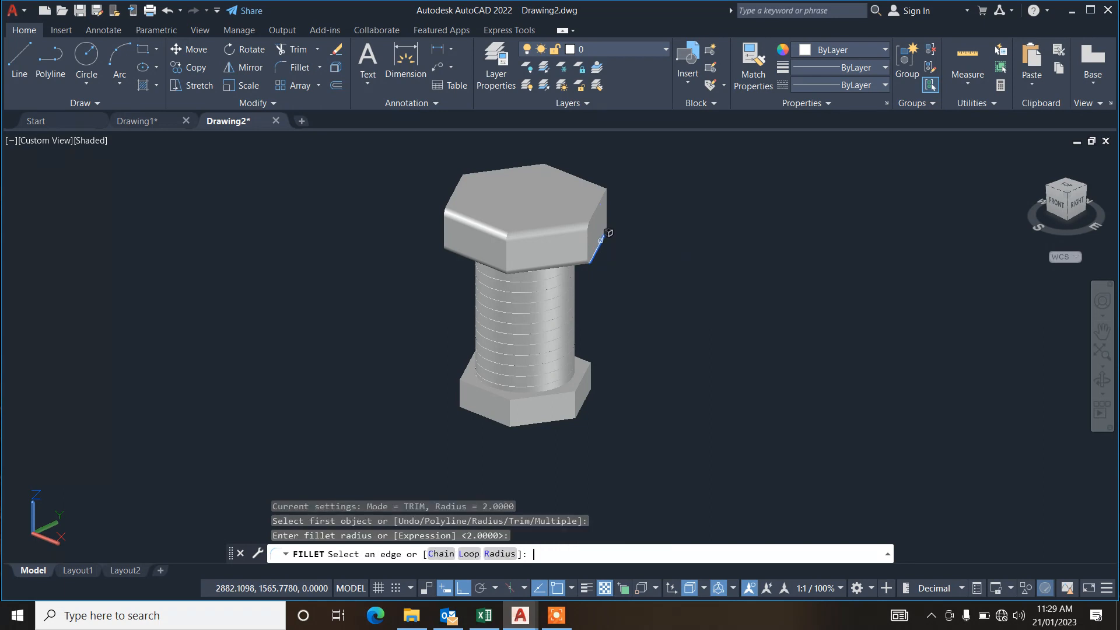
pyautogui.press('Return')
# Fillet the right-hand top edge of the bolt head and the adjoining rear-right top edge with radius 2.
pyautogui.press('Return')
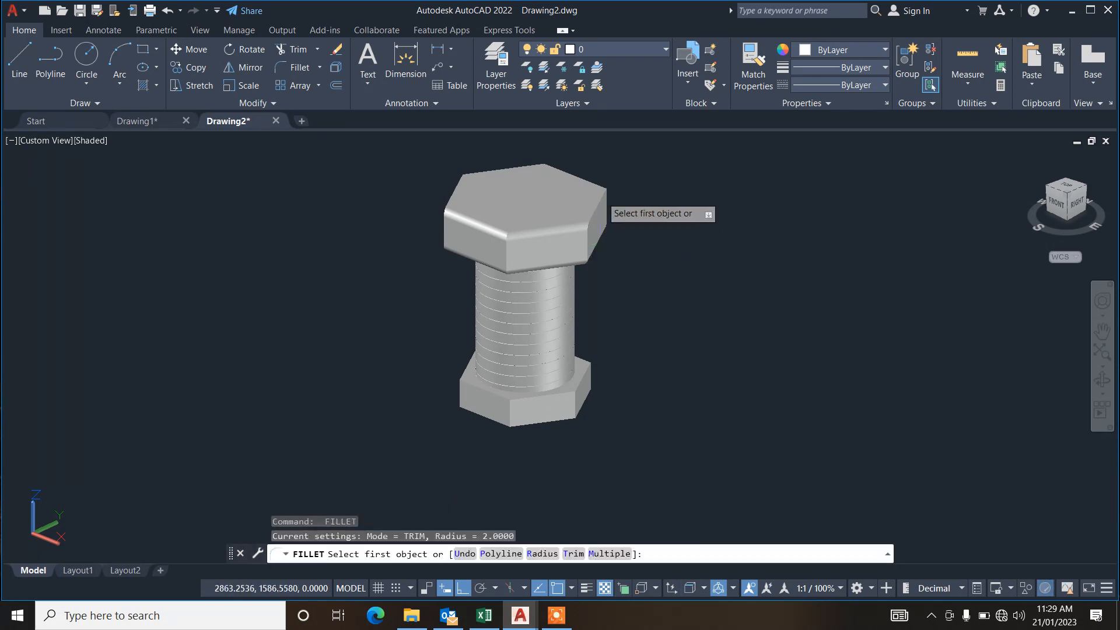
pyautogui.click(598, 210)
pyautogui.press('Return')
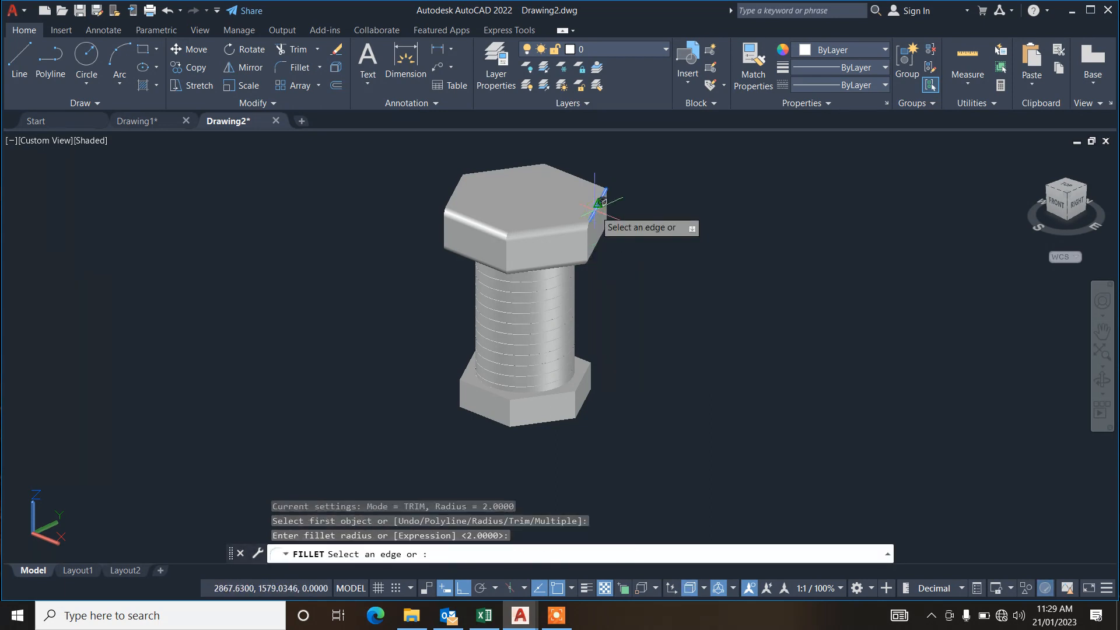
pyautogui.press('Return')
pyautogui.scroll(3, 588, 181)
pyautogui.press('Return')
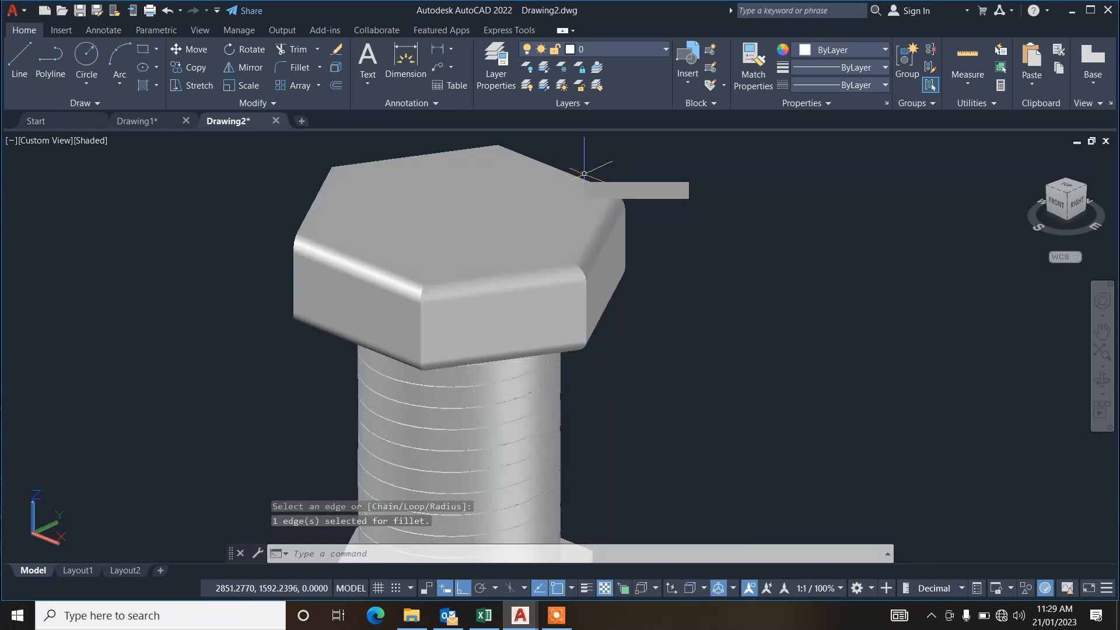
pyautogui.click(566, 172)
pyautogui.press('Return')
pyautogui.press('Return')
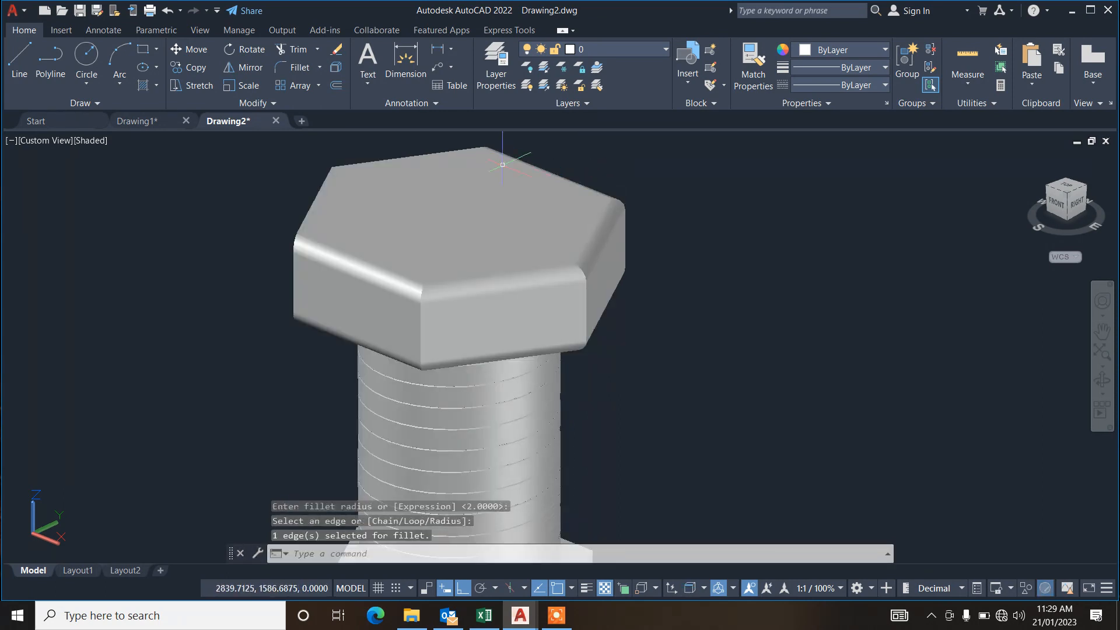
# Fillet the rear top edge of the bolt head and the adjoining left top edge with radius 2.
pyautogui.press('Return')
pyautogui.click(441, 154)
pyautogui.press('Return')
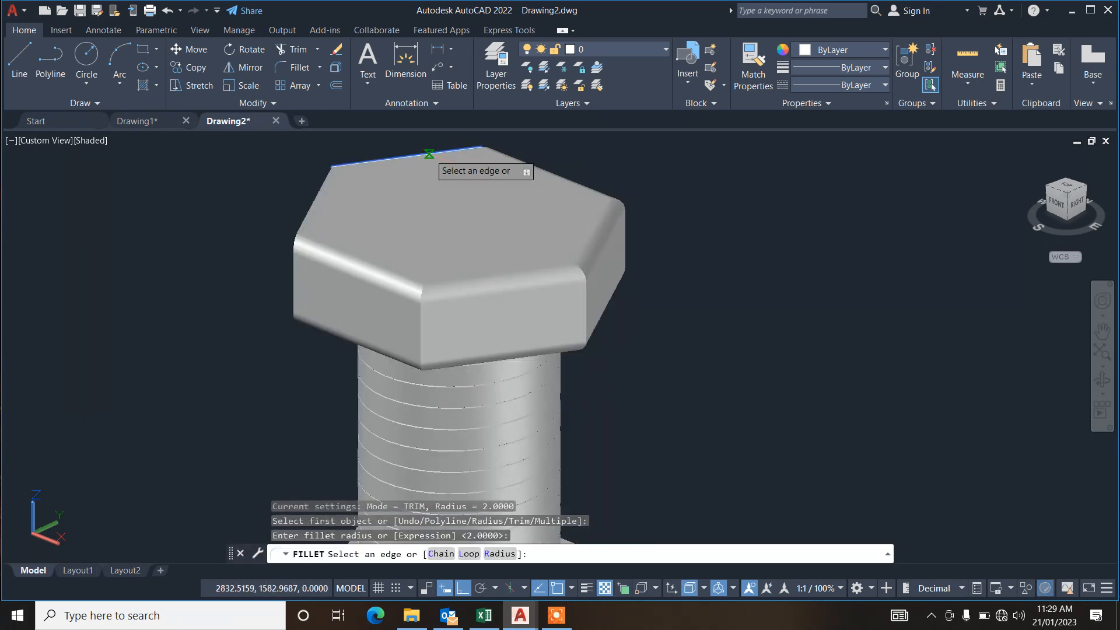
pyautogui.press('Return')
pyautogui.press('Return')
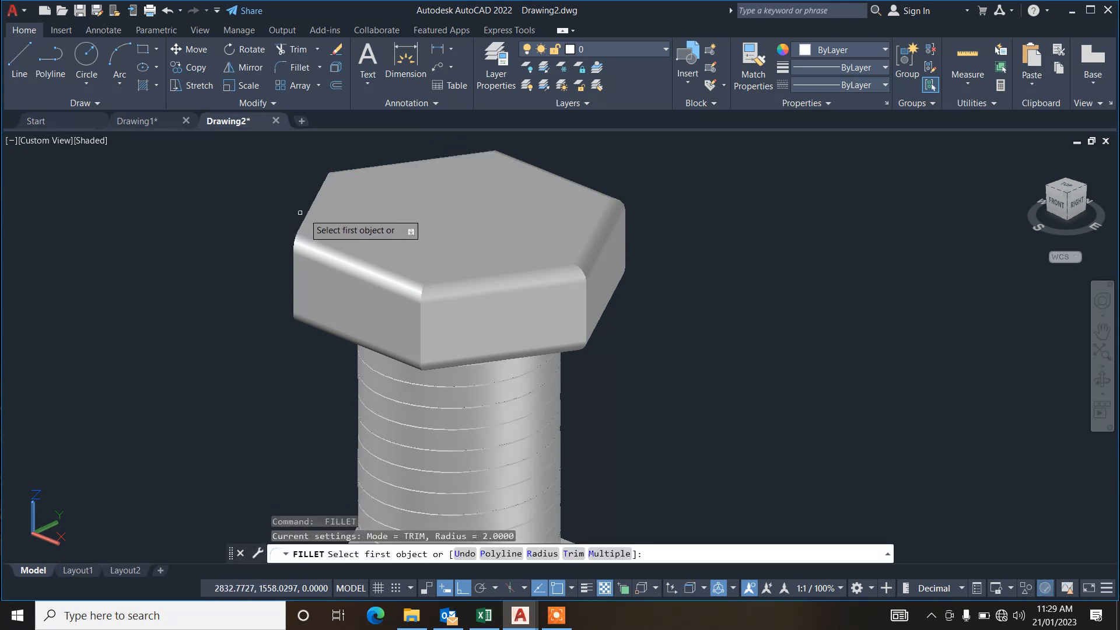
pyautogui.click(306, 213)
pyautogui.press('Return')
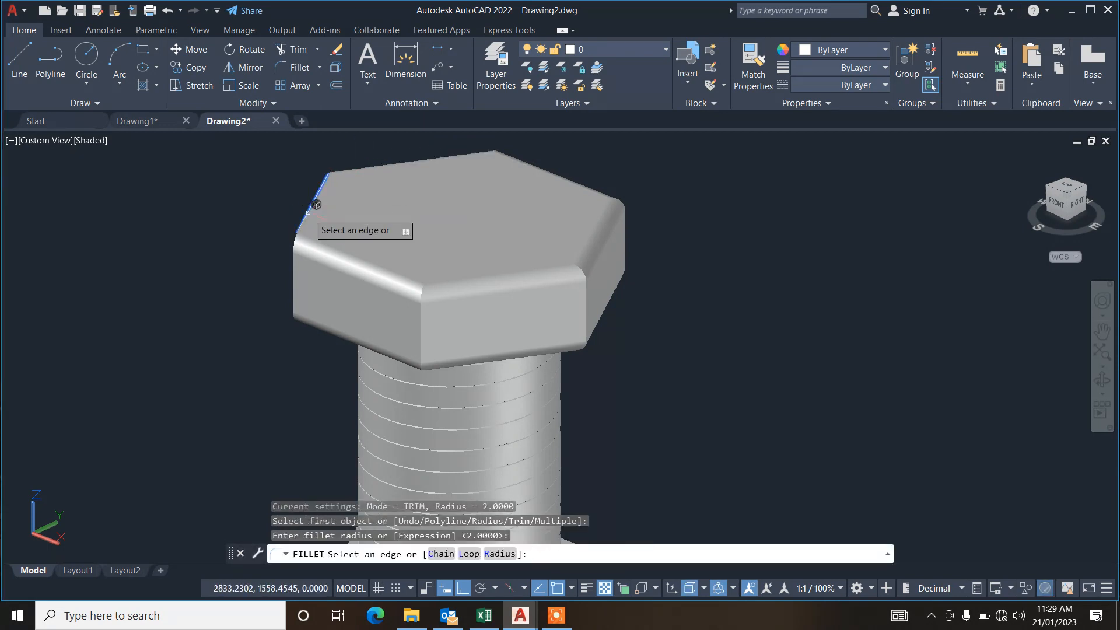
pyautogui.press('Return')
pyautogui.scroll(-4, 304, 235)
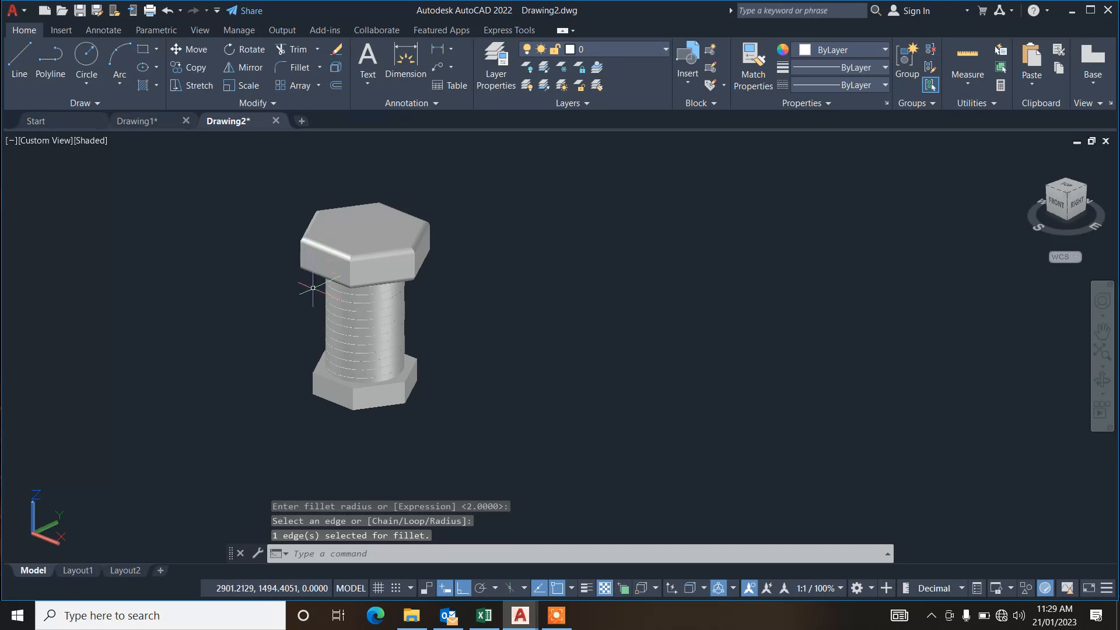
pyautogui.scroll(4, 333, 367)
pyautogui.press('Return')
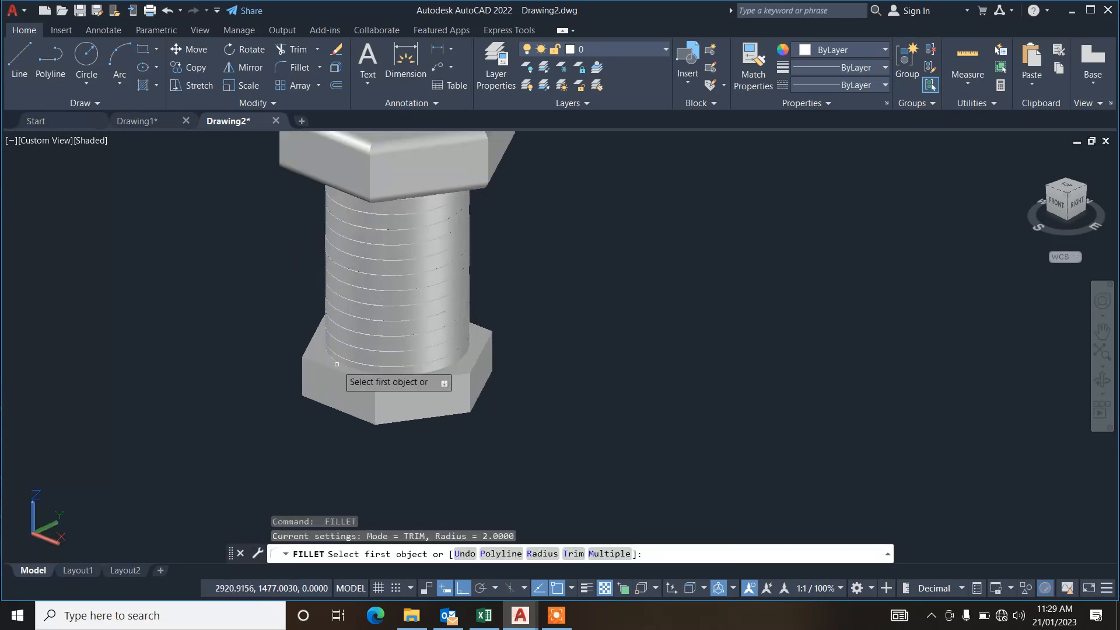
pyautogui.click(344, 356)
pyautogui.press('Return')
pyautogui.press('Return')
pyautogui.press('Return')
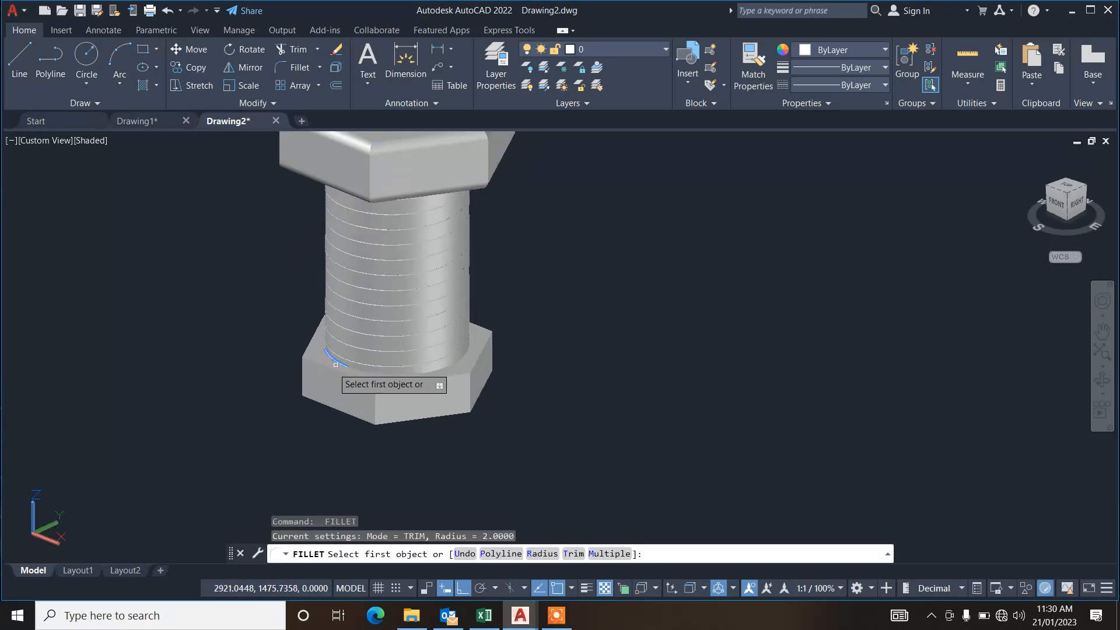
pyautogui.press('Escape')
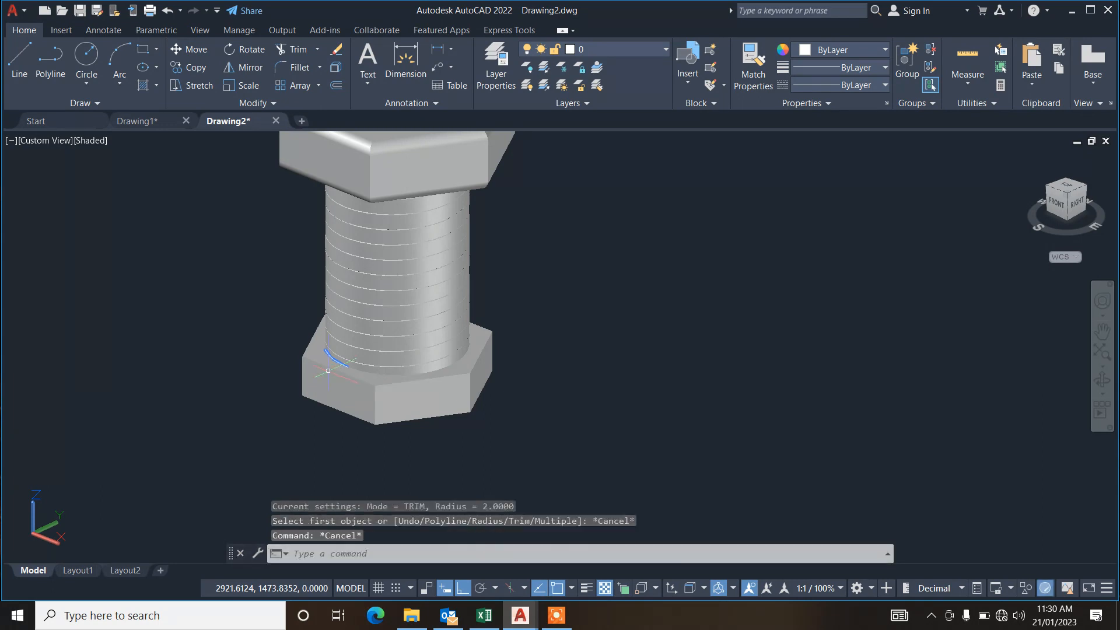
# Fillet the top and bottom edges of the nut's front-left side with radius 2.
pyautogui.press('Return')
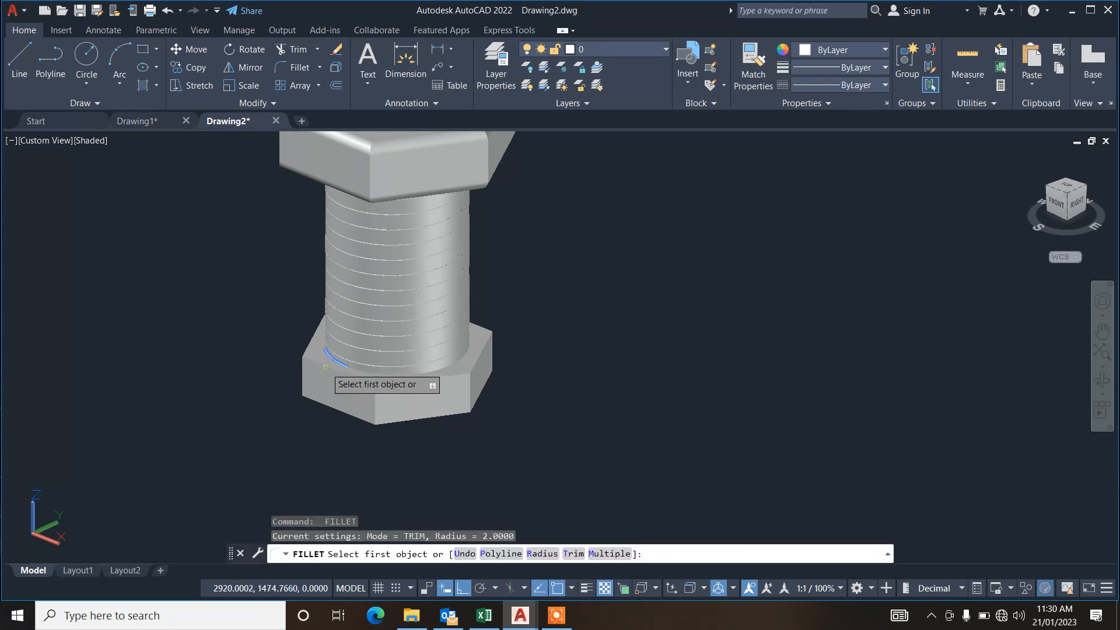
pyautogui.click(325, 366)
pyautogui.press('Return')
pyautogui.press('Return')
pyautogui.press('Return')
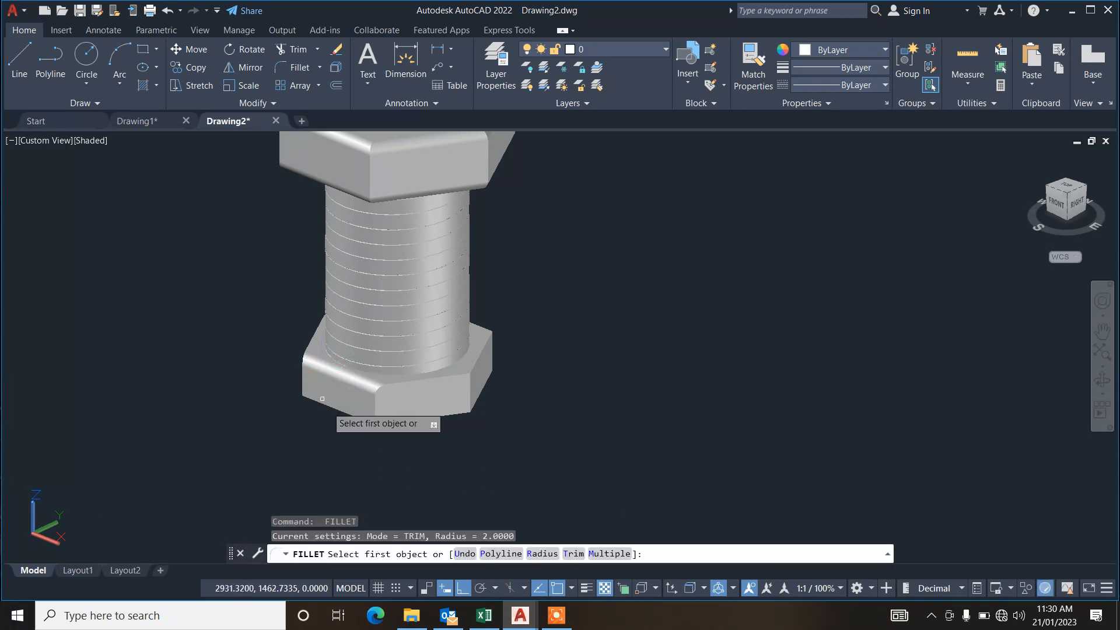
pyautogui.click(319, 396)
pyautogui.press('Return')
pyautogui.press('Return')
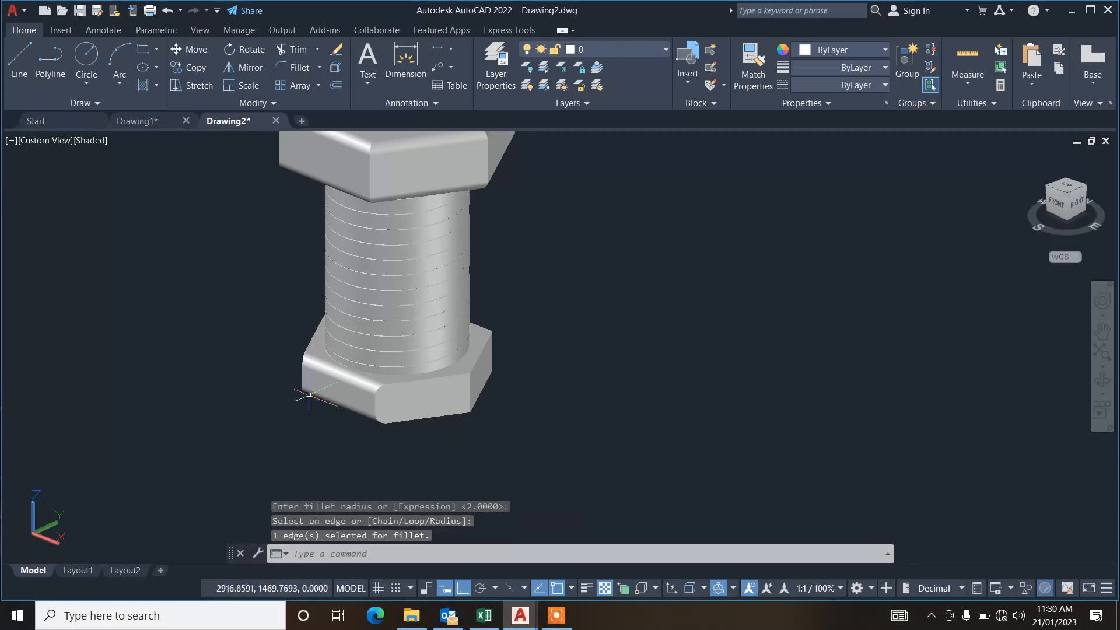
# Fillet the nut's rear-left top edge and its front-right top edge with radius 2.
pyautogui.press('Return')
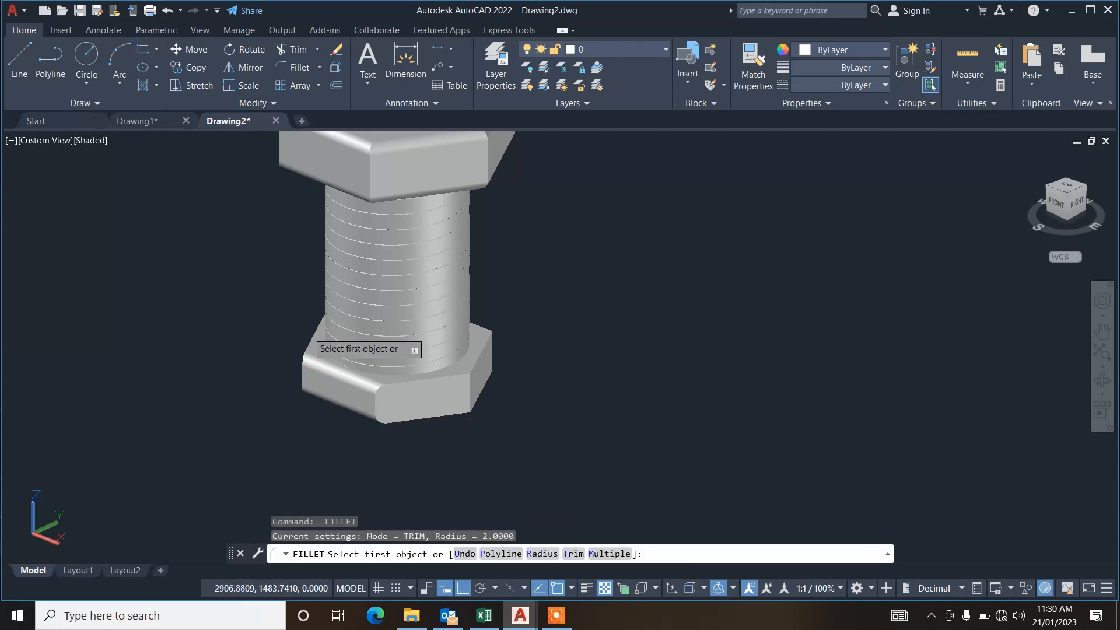
pyautogui.click(308, 344)
pyautogui.press('Return')
pyautogui.press('Return')
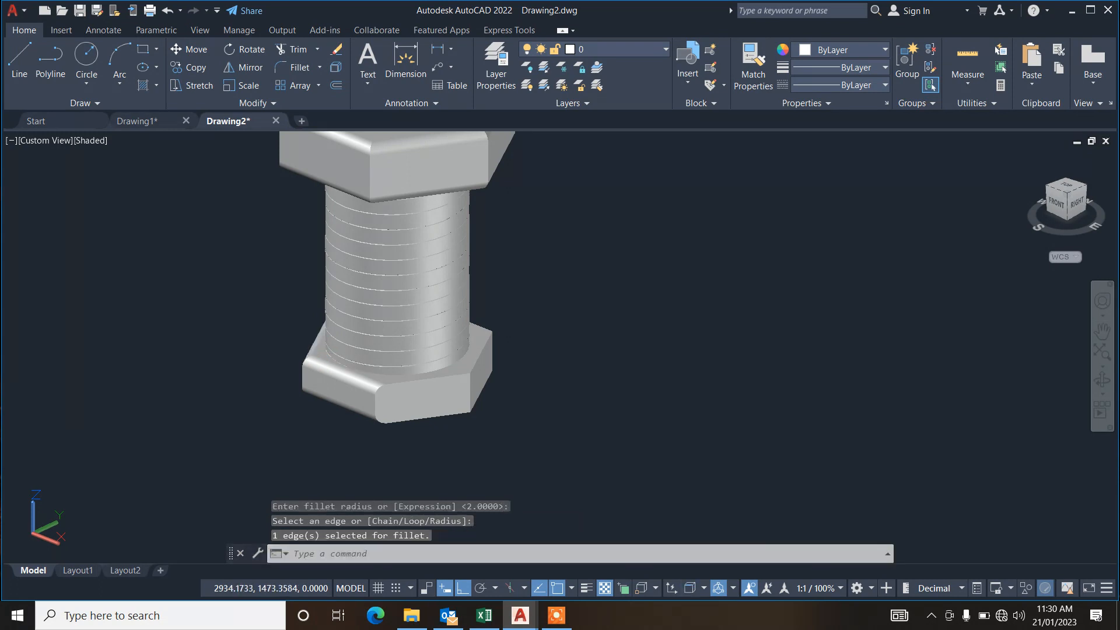
pyautogui.press('Return')
pyautogui.click(415, 380)
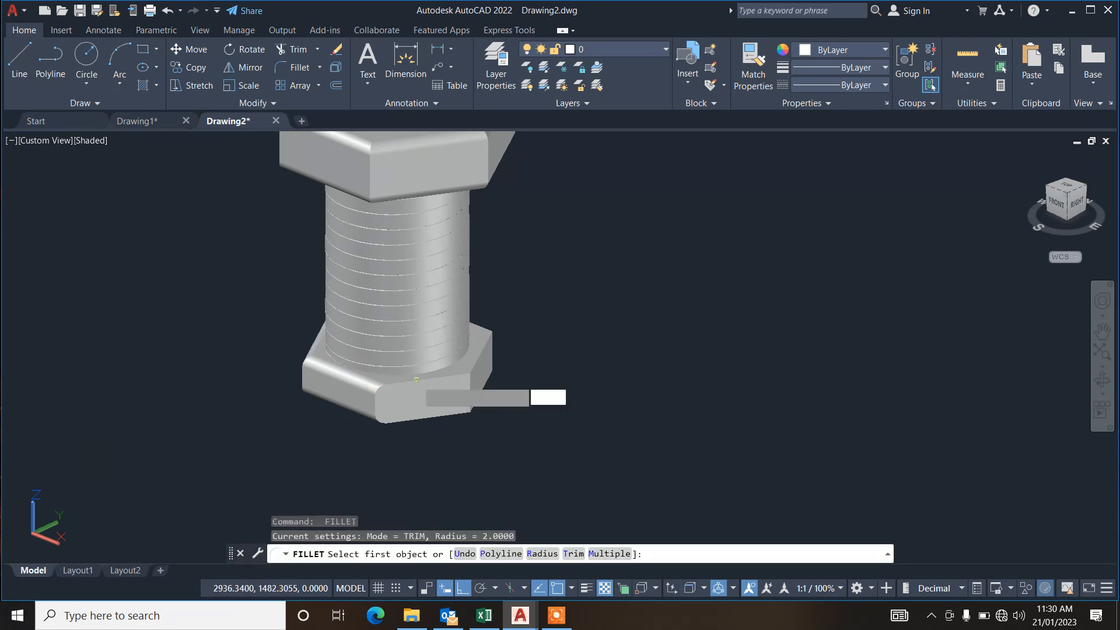
pyautogui.press('Return')
pyautogui.press('Return')
# Fillet the nut's front-right bottom edge and the adjoining right-hand bottom edge with radius 2.
pyautogui.press('Return')
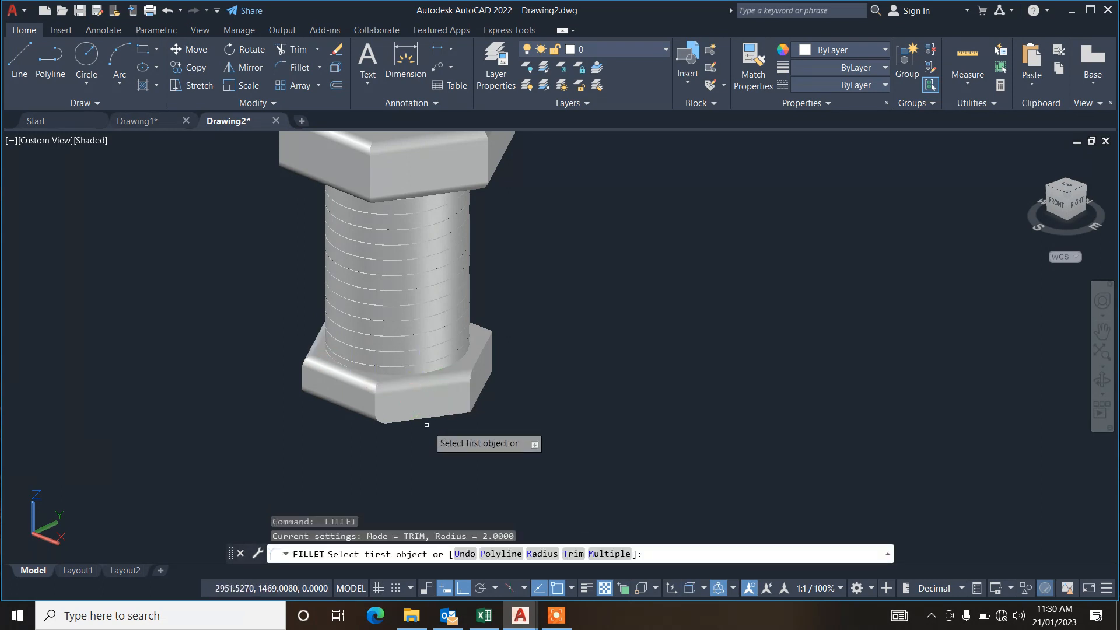
pyautogui.click(435, 417)
pyautogui.press('Return')
pyautogui.press('Return')
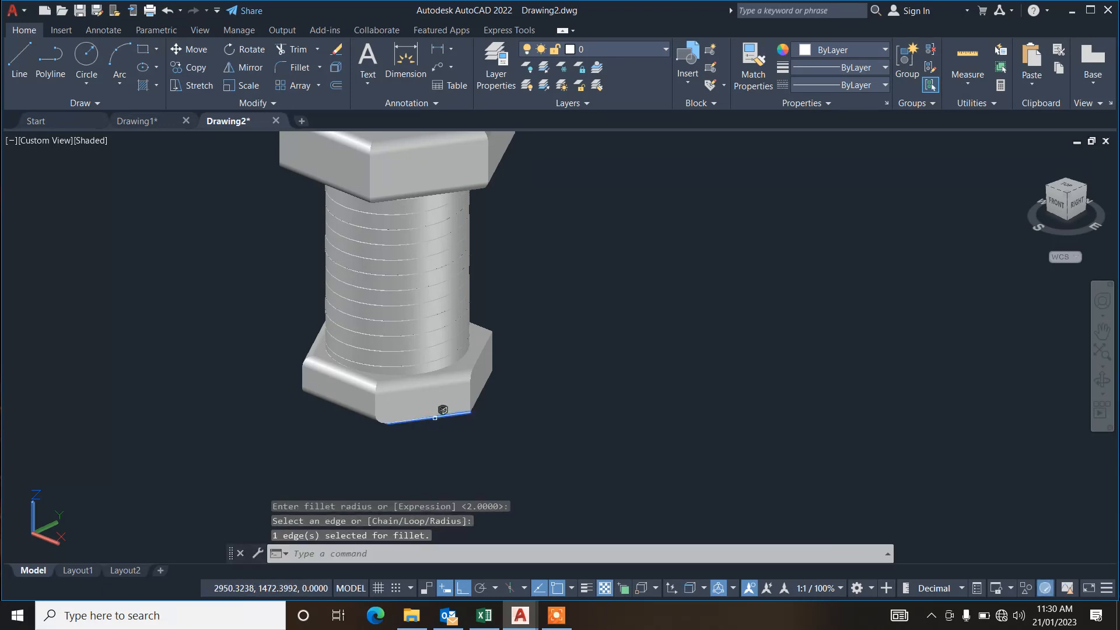
pyautogui.press('Return')
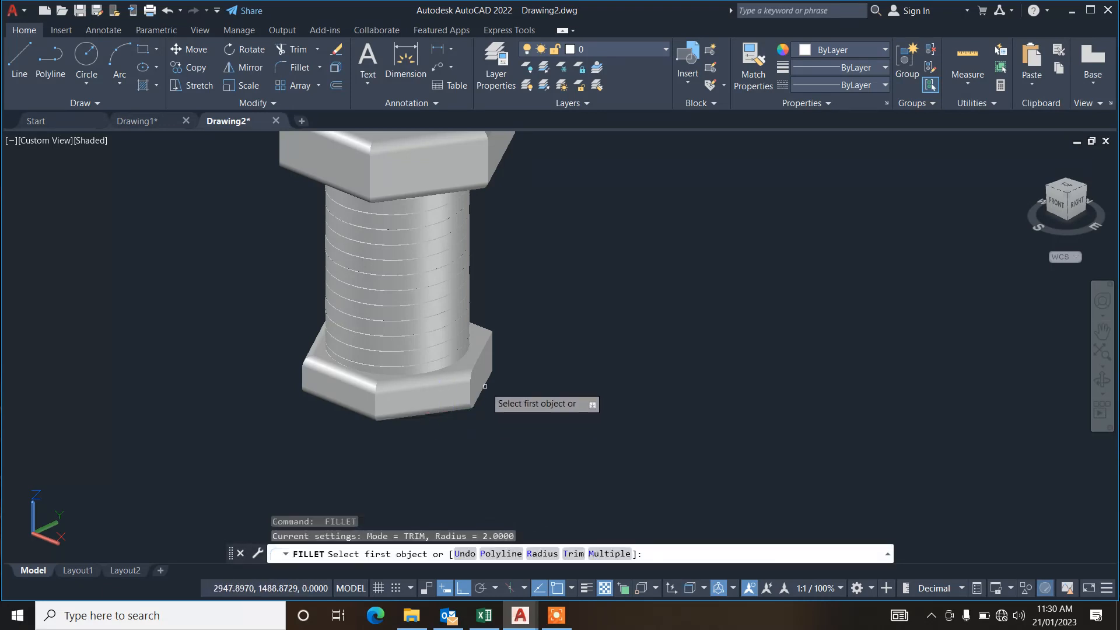
pyautogui.click(485, 386)
pyautogui.press('Return')
pyautogui.press('Return')
# Fillet the right-hand top edge of the nut with radius 2.
pyautogui.press('Return')
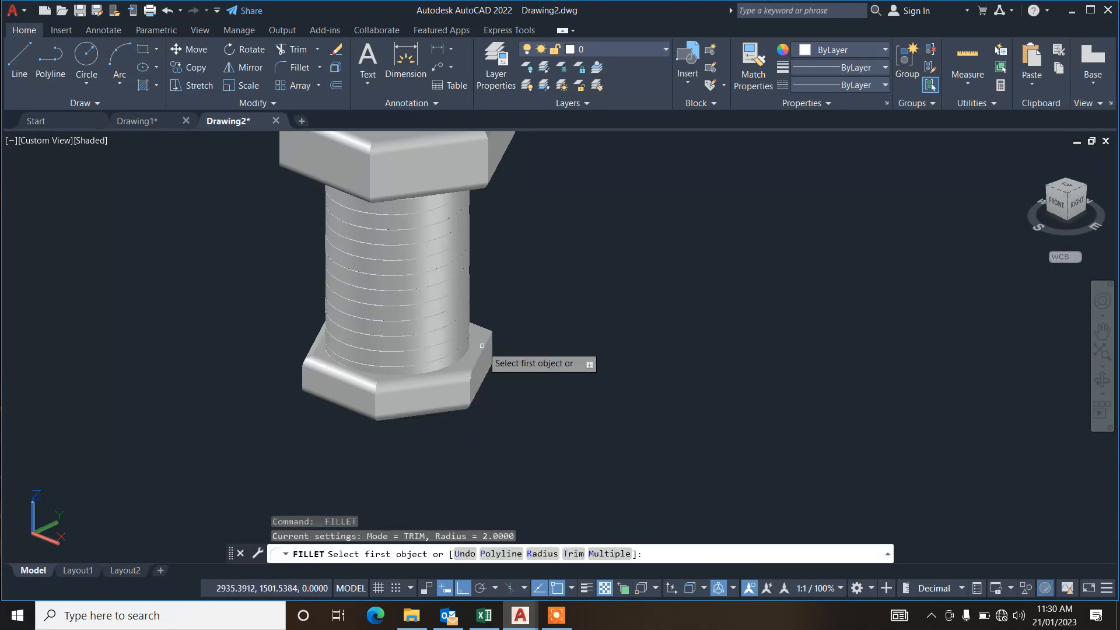
pyautogui.click(483, 346)
pyautogui.press('Return')
pyautogui.press('Return')
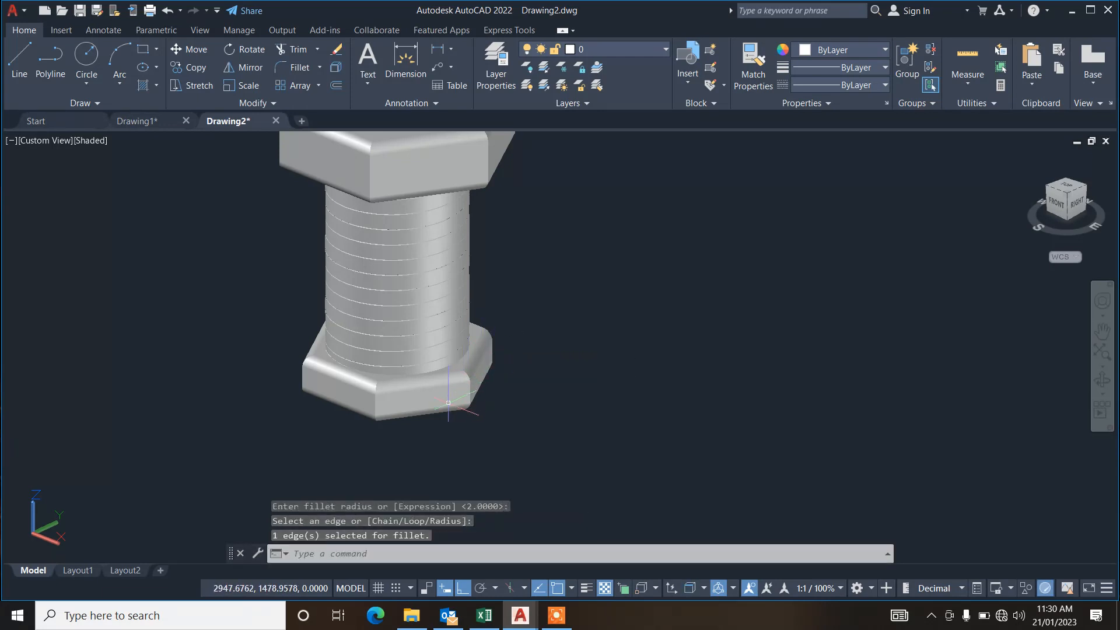
pyautogui.write('f')
pyautogui.press('Return')
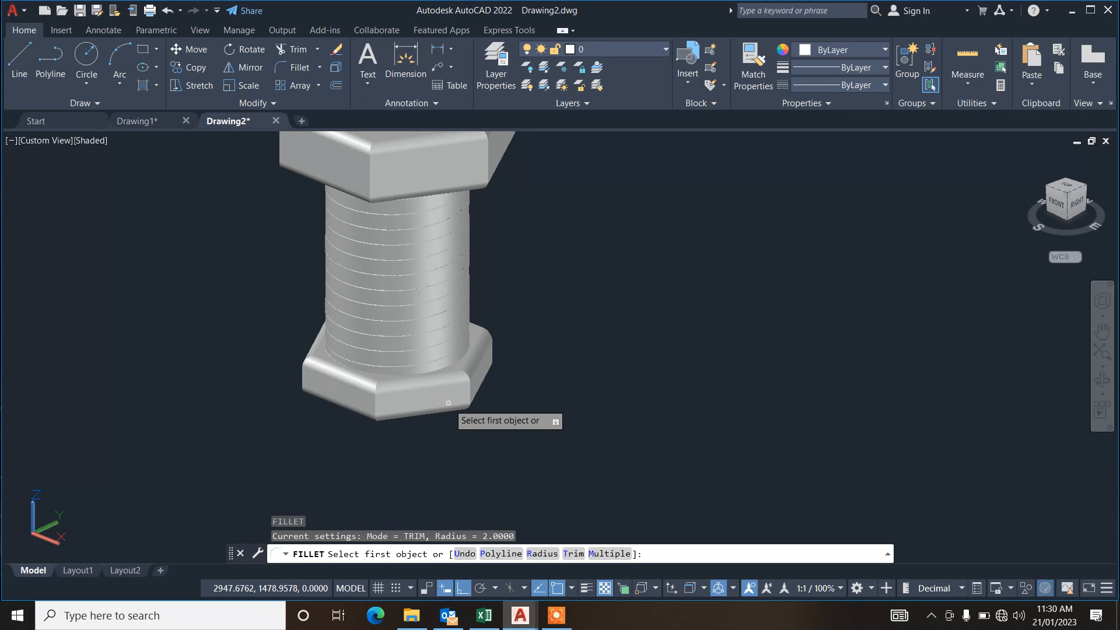
pyautogui.press('Return')
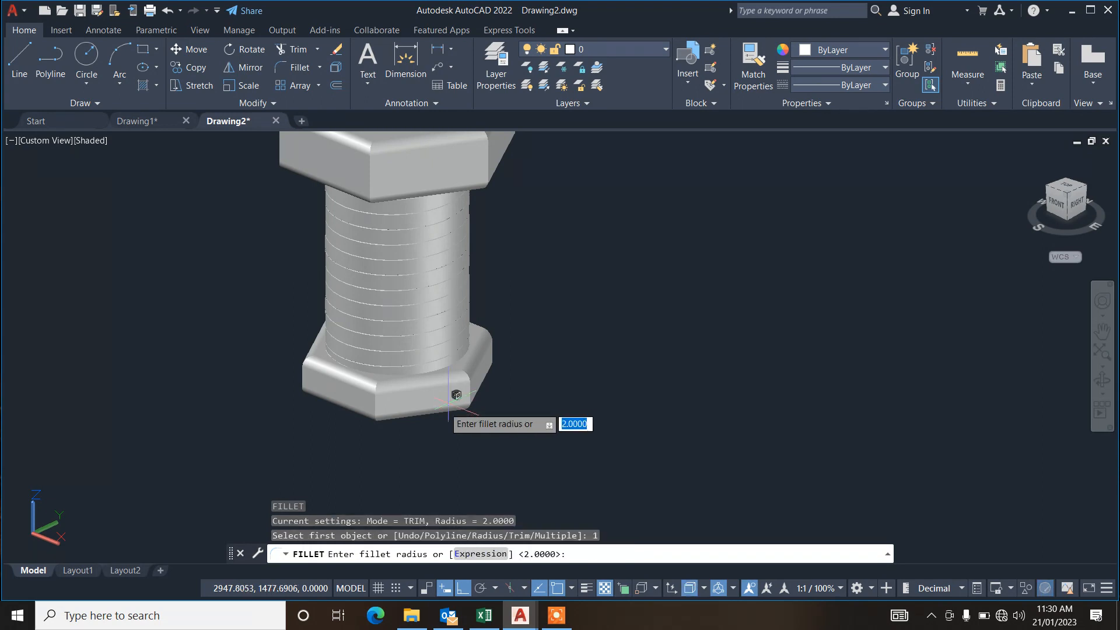
pyautogui.press('Return')
# Fillet the nut's nearest vertical corner edge, setting the fillet radius to 1.
pyautogui.press('Return')
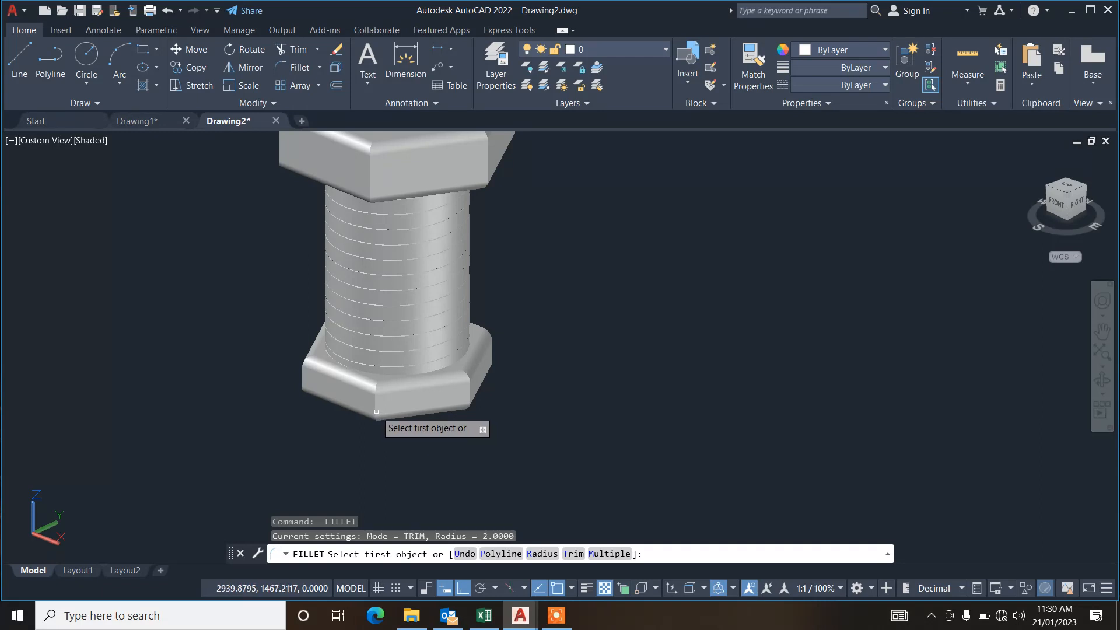
pyautogui.write('r')
pyautogui.press('Return')
pyautogui.write('1')
pyautogui.press('Return')
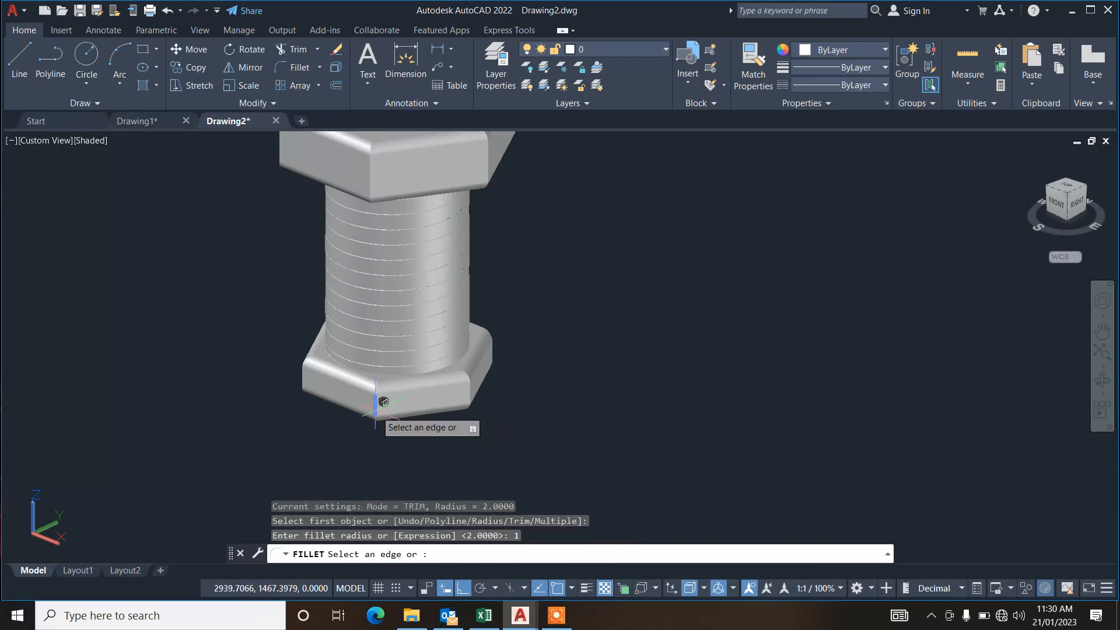
pyautogui.click(375, 408)
pyautogui.press('Return')
# Fillet the vertical corner edges of the nut on either side of the nearest corner with radius 1.
pyautogui.press('Return')
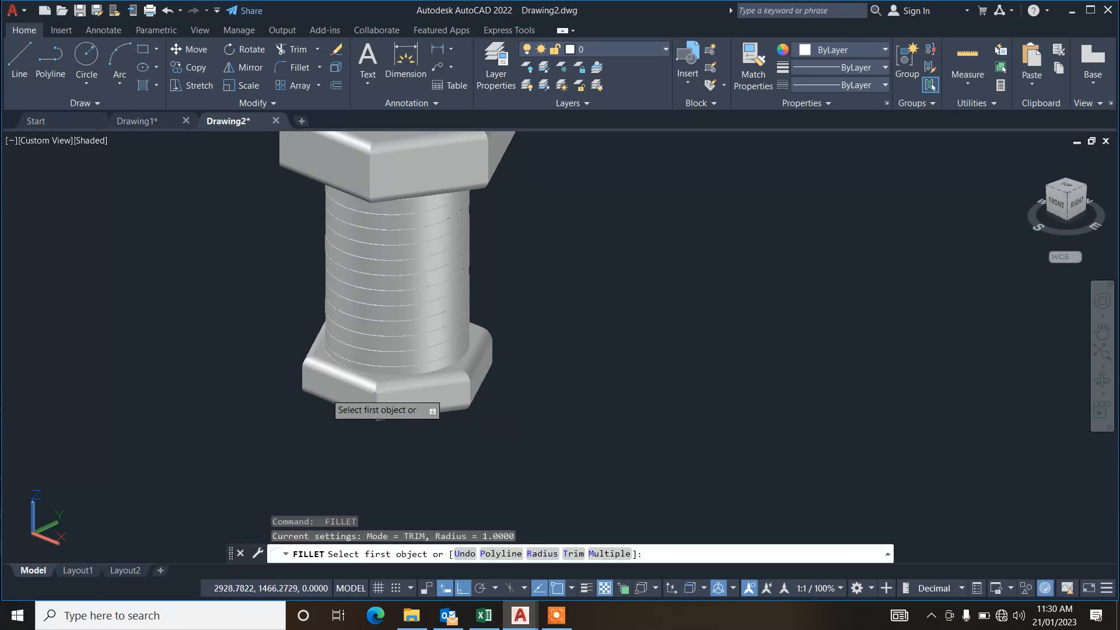
pyautogui.click(302, 378)
pyautogui.press('Return')
pyautogui.press('Return')
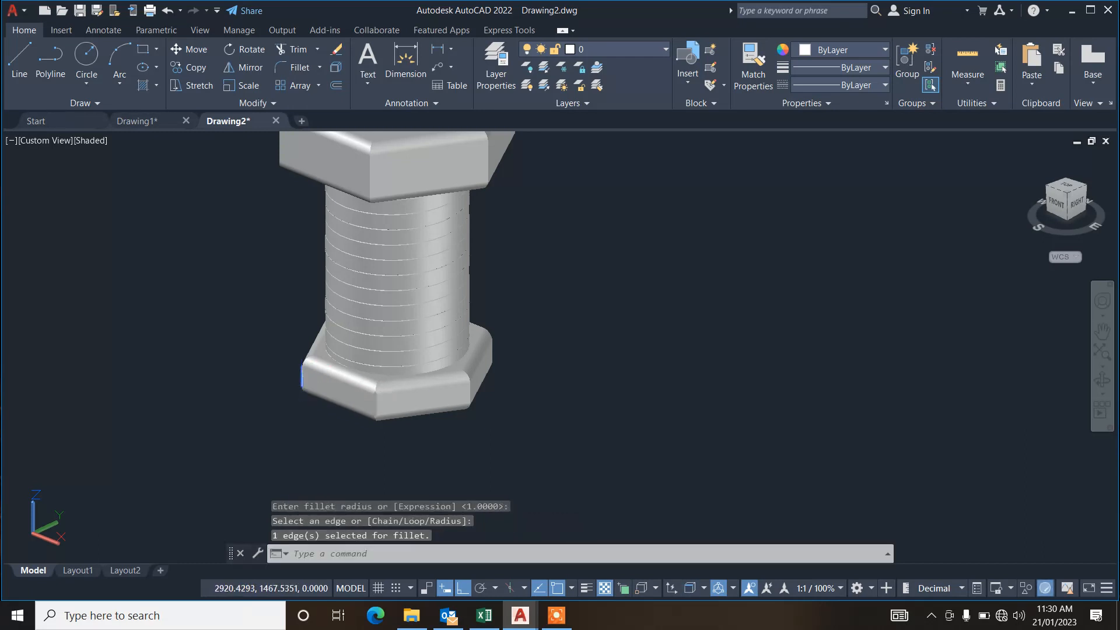
pyautogui.press('Return')
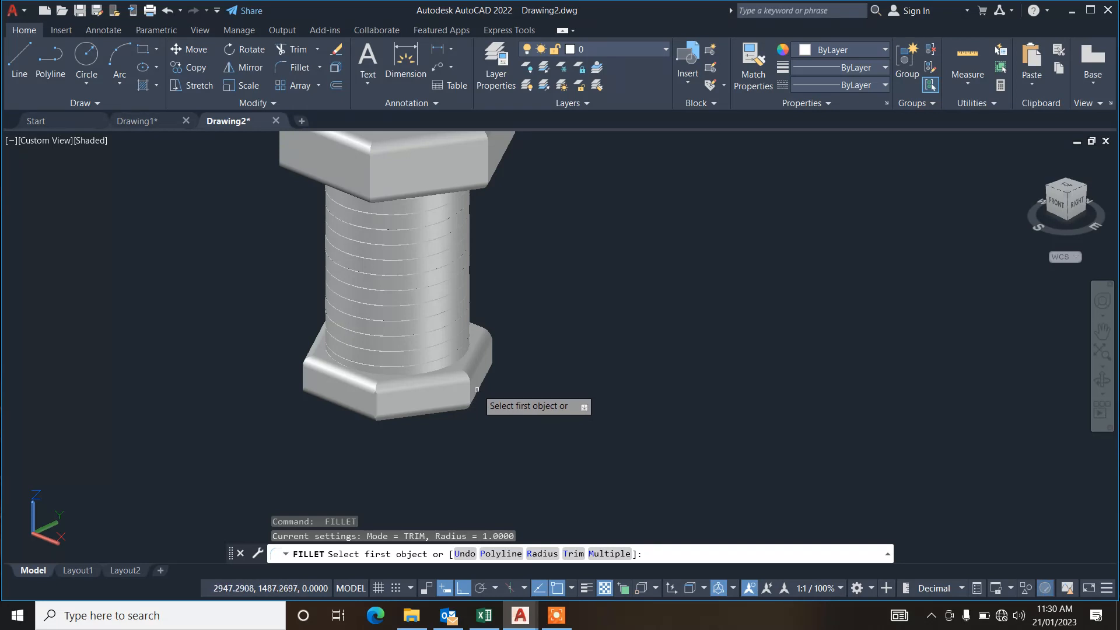
pyautogui.click(476, 389)
pyautogui.press('Return')
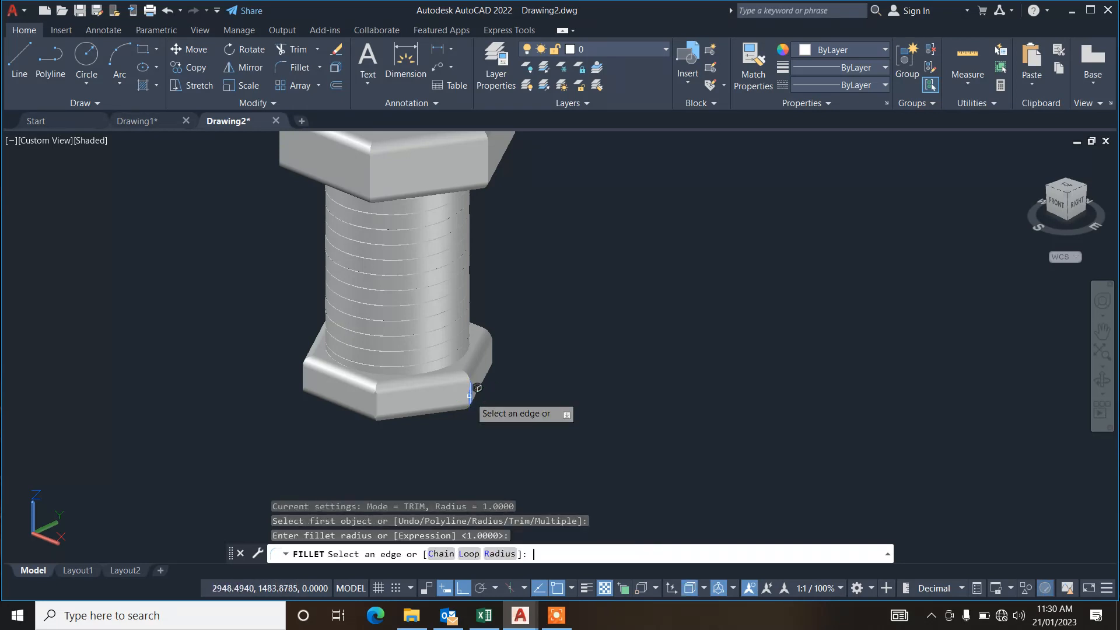
pyautogui.press('Return')
# Fillet the nearest vertical corner edge of the bolt head with radius 1.
pyautogui.scroll(-1, 493, 374)
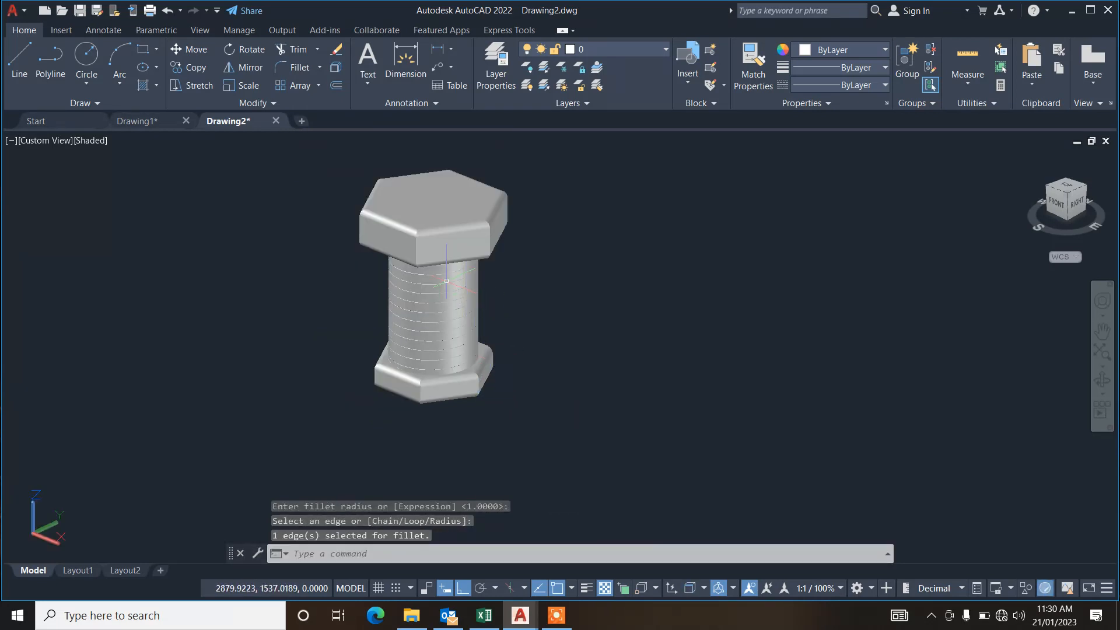
pyautogui.scroll(3, 446, 280)
pyautogui.press('Return')
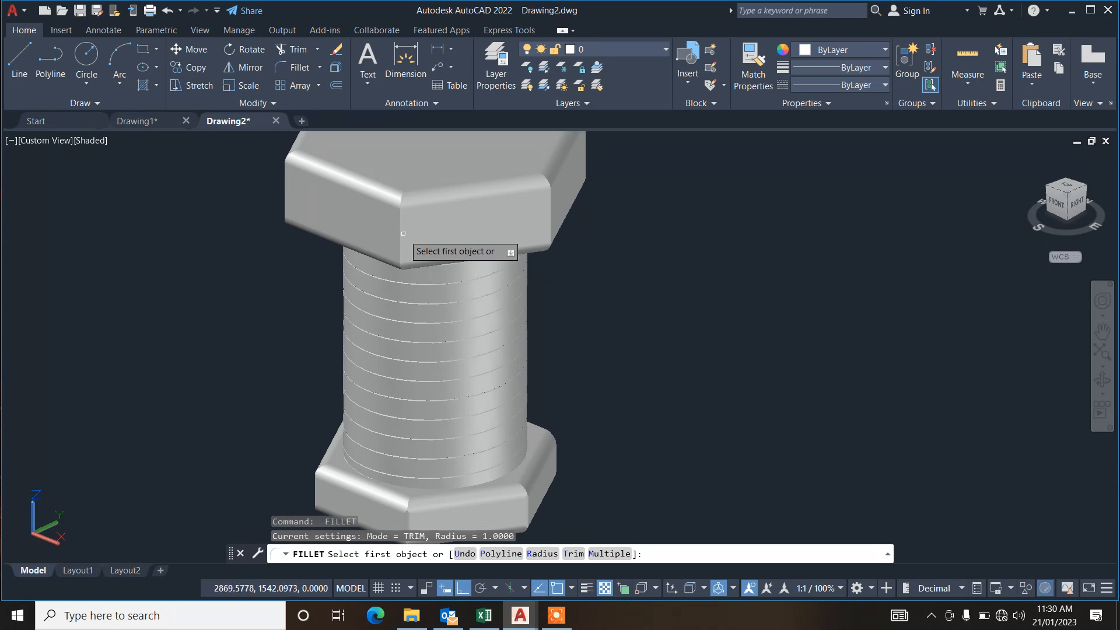
pyautogui.click(396, 236)
pyautogui.press('Return')
pyautogui.press('Return')
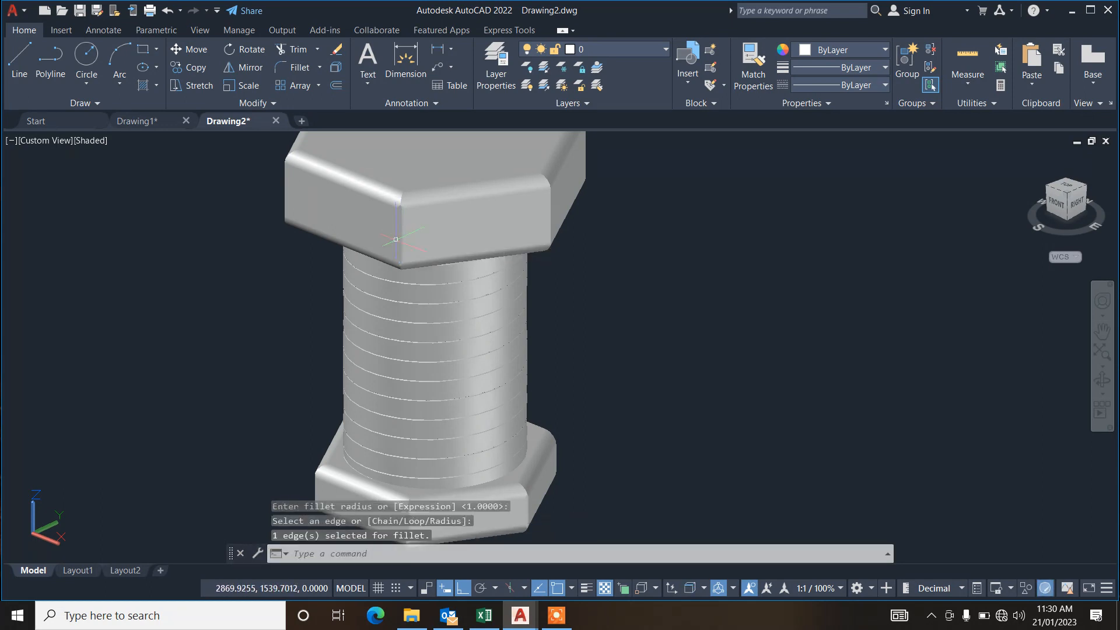
# Fillet the bolt head's vertical corner edges on either side of the nearest corner with radius 1.
pyautogui.press('Return')
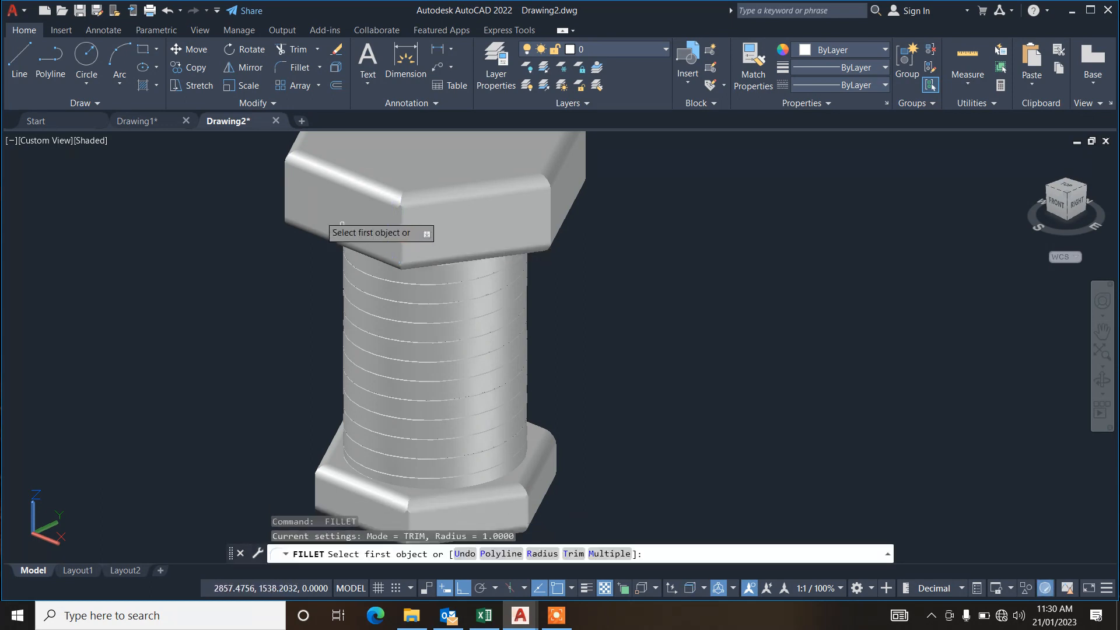
pyautogui.click(282, 185)
pyautogui.press('Return')
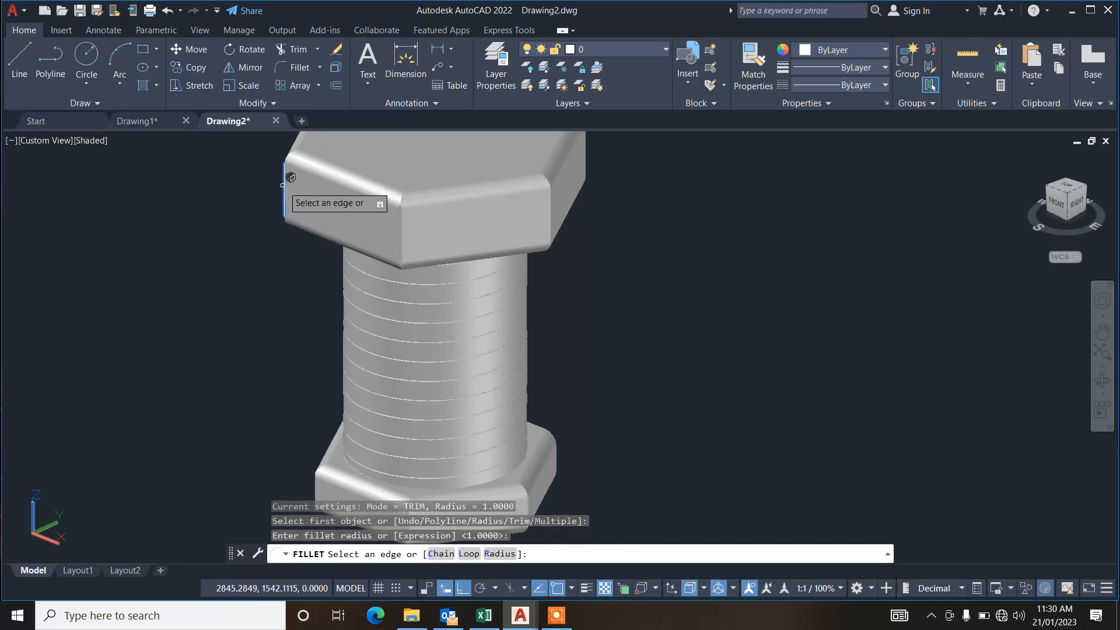
pyautogui.press('Return')
pyautogui.press('Return')
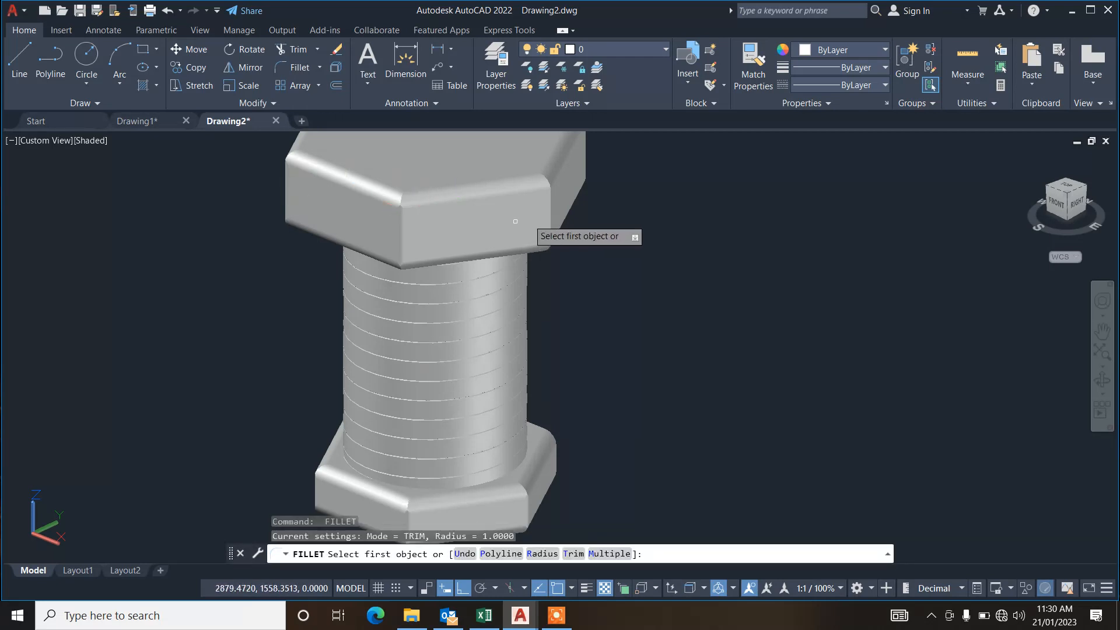
pyautogui.click(552, 218)
pyautogui.press('Return')
pyautogui.press('Return')
# Fillet the bolt head's far right vertical corner edge with radius 1.
pyautogui.scroll(-3, 558, 195)
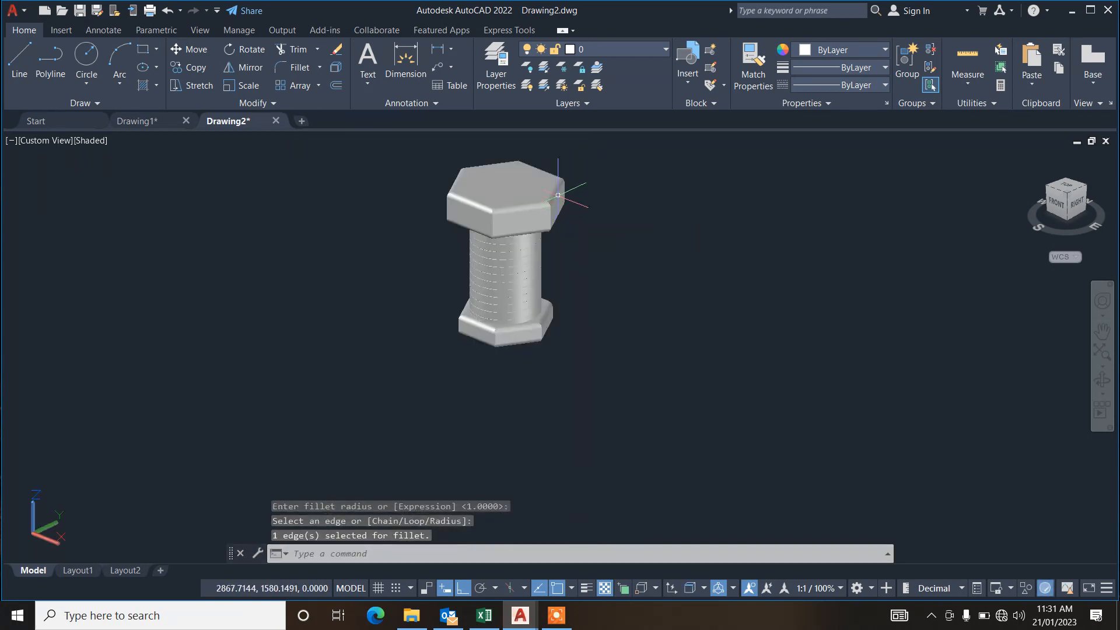
pyautogui.scroll(4, 558, 195)
pyautogui.press('Return')
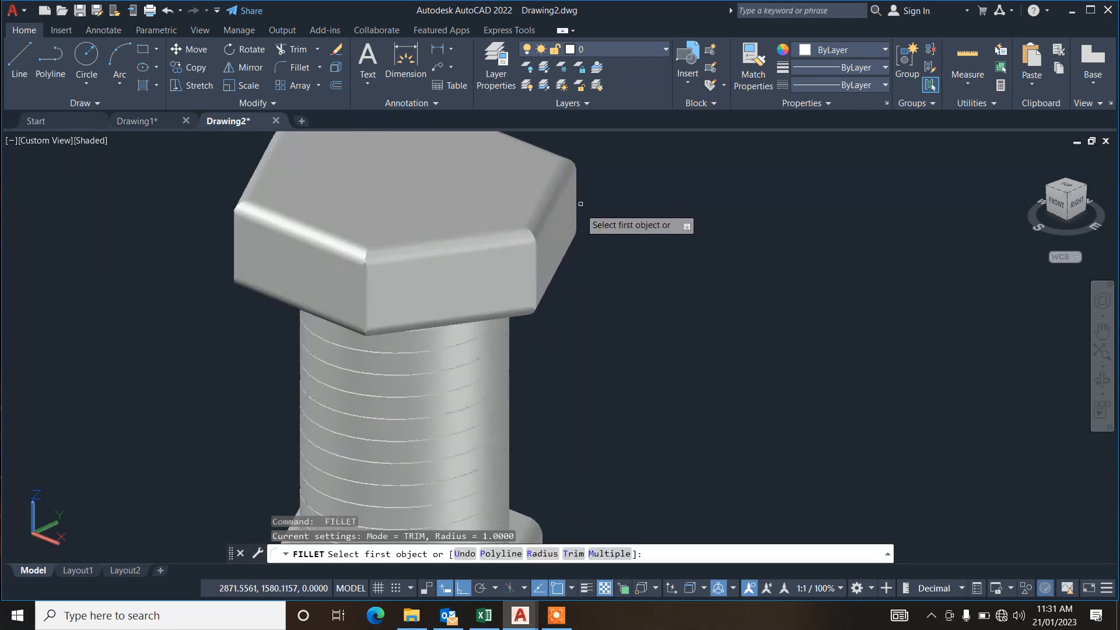
pyautogui.click(578, 206)
pyautogui.click(573, 210)
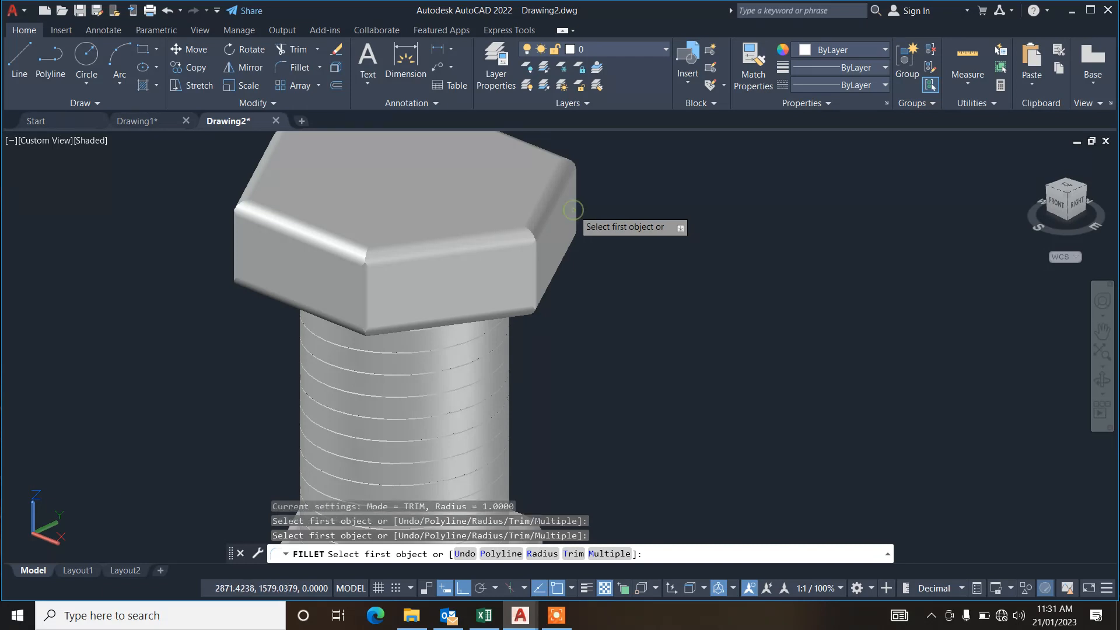
pyautogui.click(576, 199)
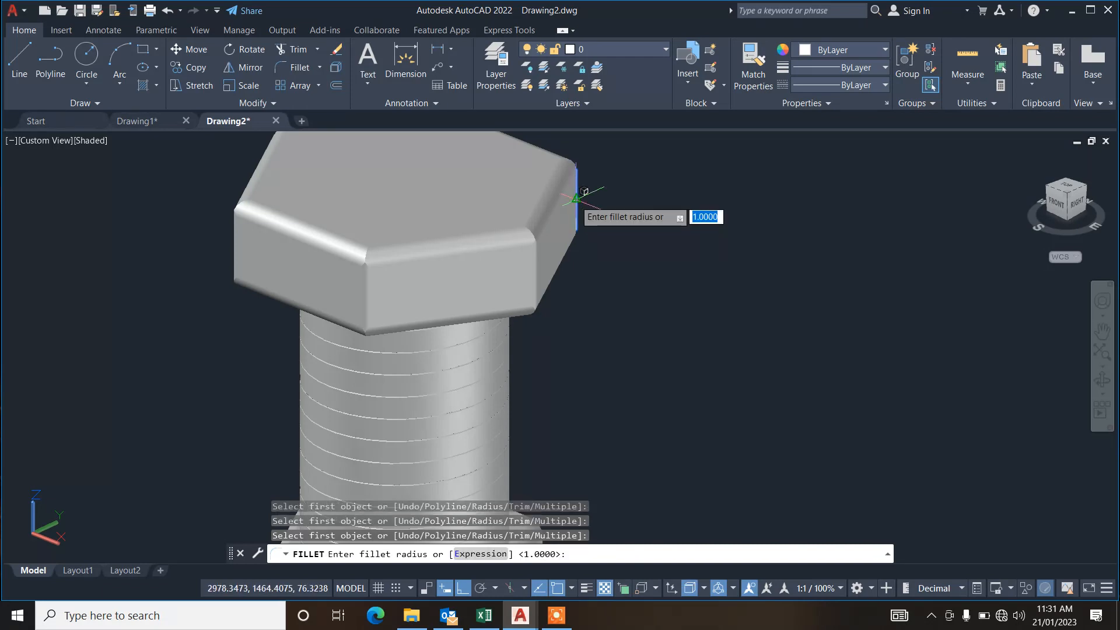
pyautogui.press('Return')
pyautogui.press('Return')
pyautogui.scroll(-4, 574, 199)
pyautogui.press('Escape')
pyautogui.press('Escape')
pyautogui.press('Escape')
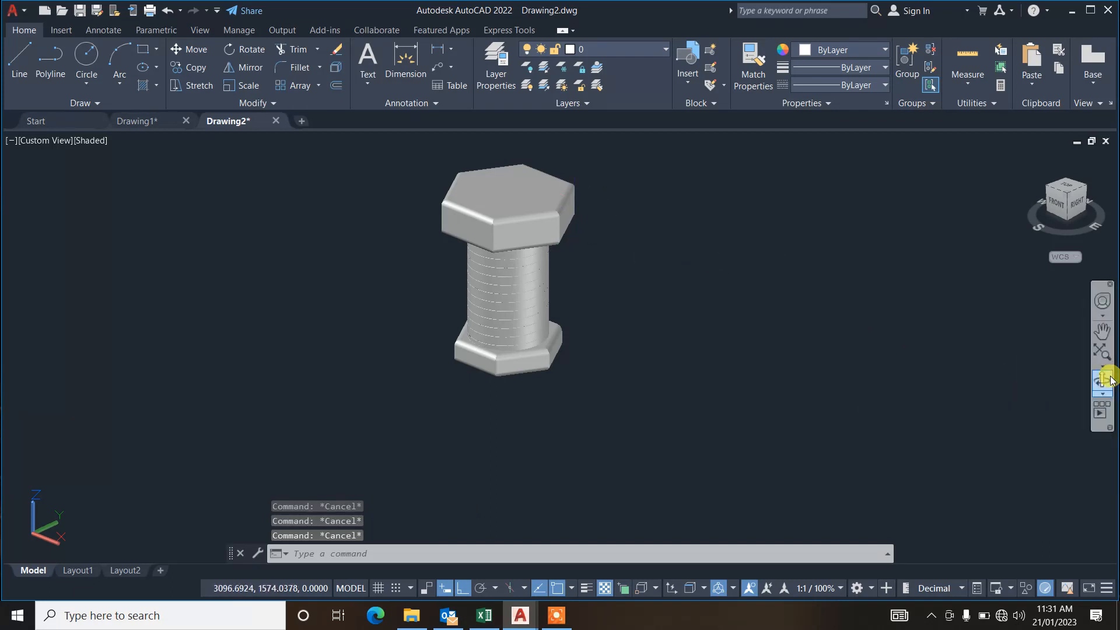
# On the back of the bolt, fillet the left-hand lower edge of the head with radius 2.
pyautogui.click(1104, 380)
pyautogui.moveTo(724, 321); pyautogui.dragTo(411, 338)
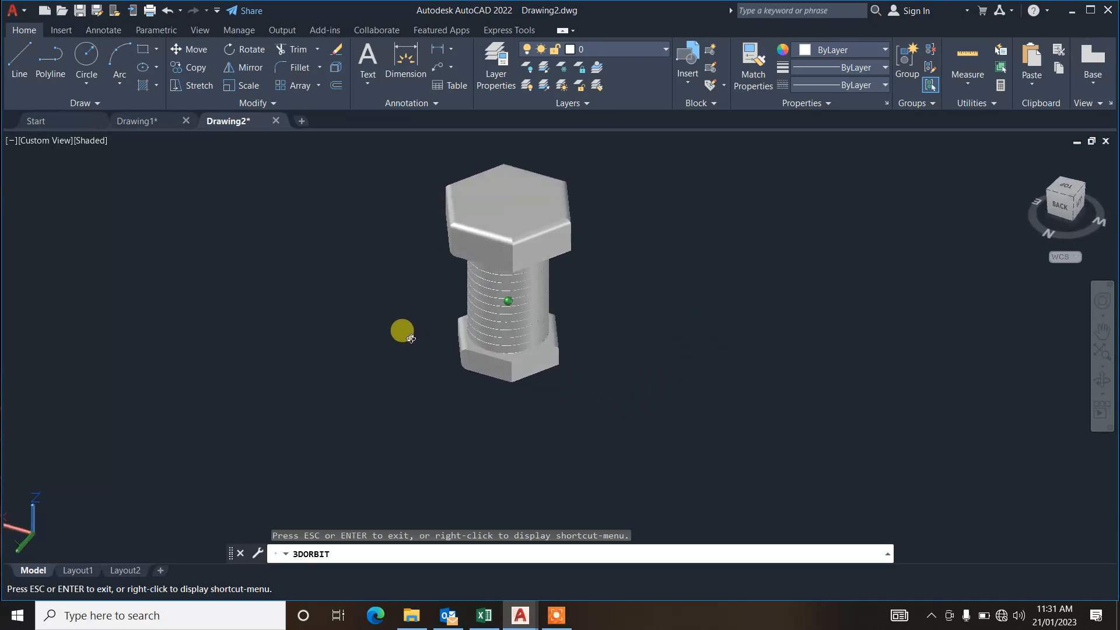
pyautogui.scroll(2, 465, 267)
pyautogui.press('Escape')
pyautogui.press('Escape')
pyautogui.press('Escape')
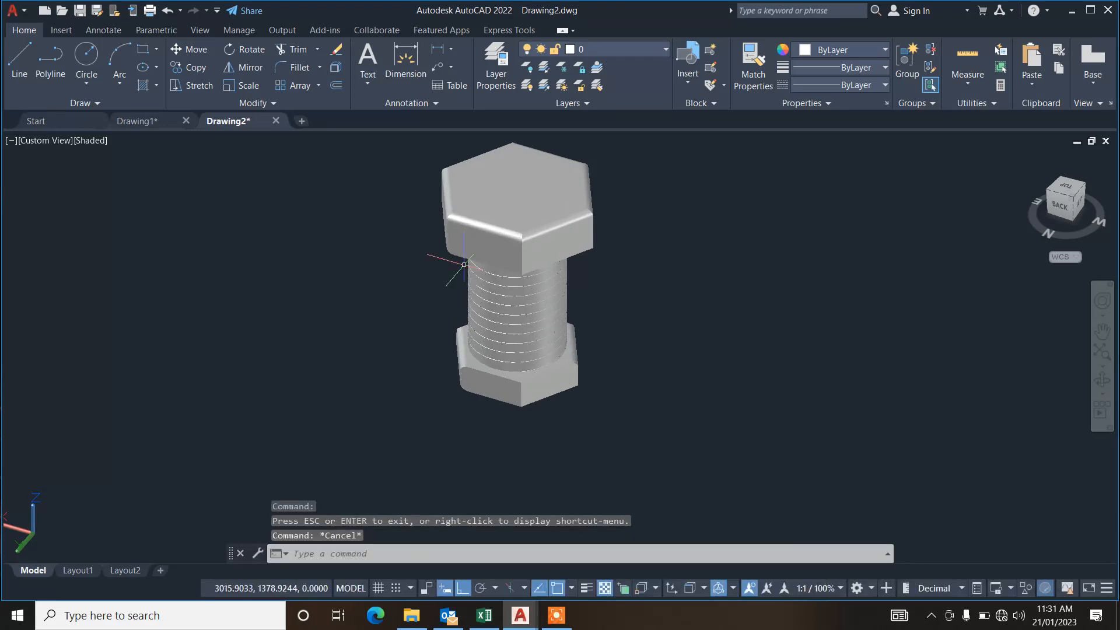
pyautogui.press('Return')
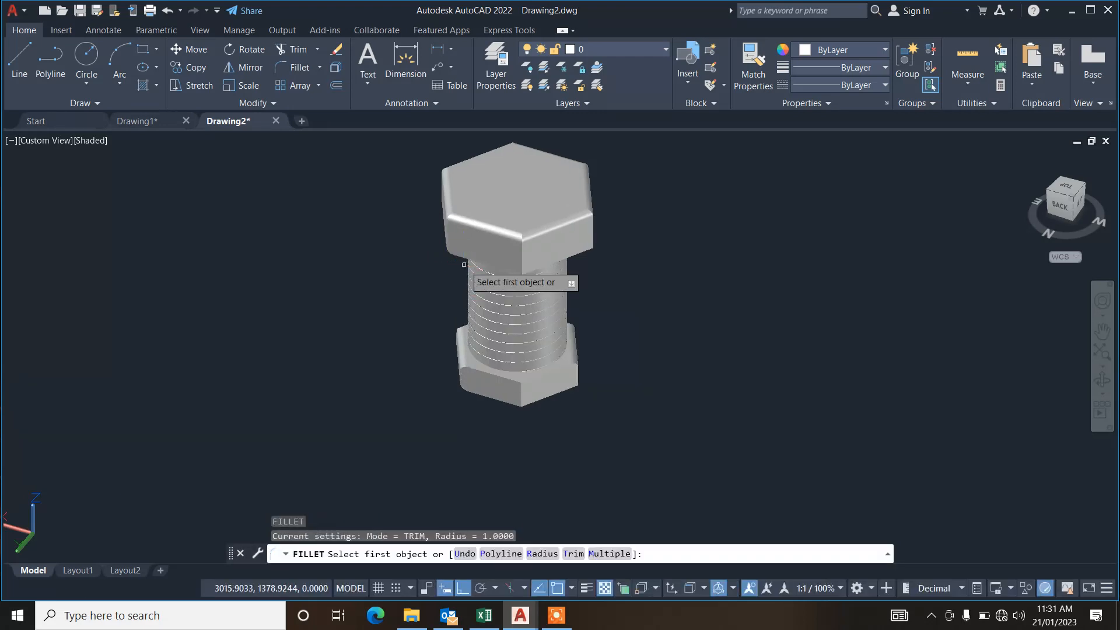
pyautogui.write('r')
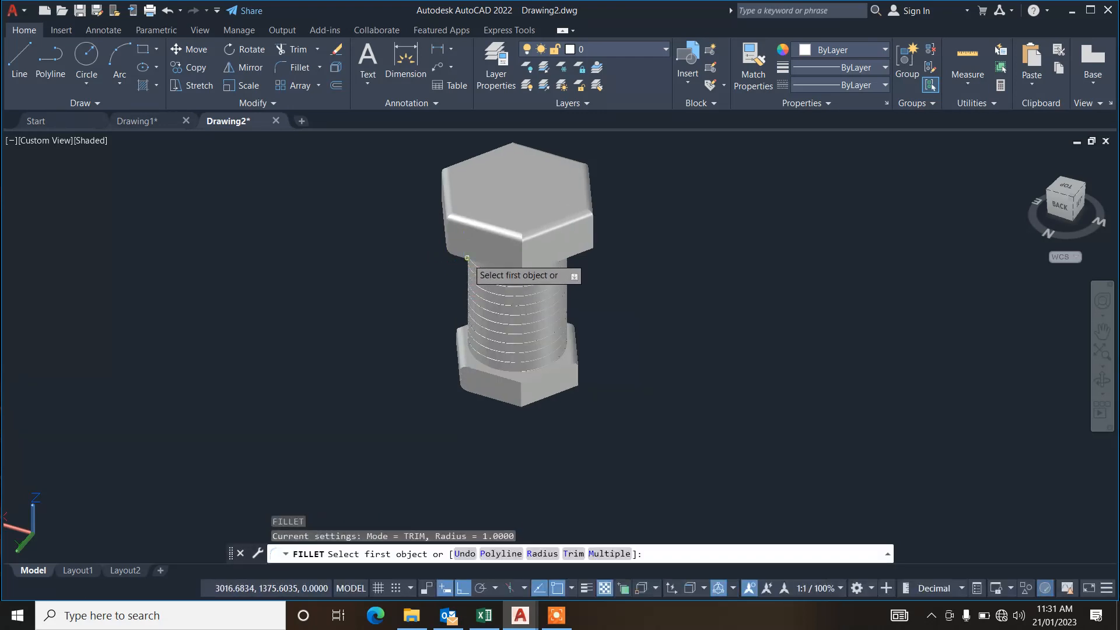
pyautogui.press('Return')
pyautogui.write('2')
pyautogui.press('Return')
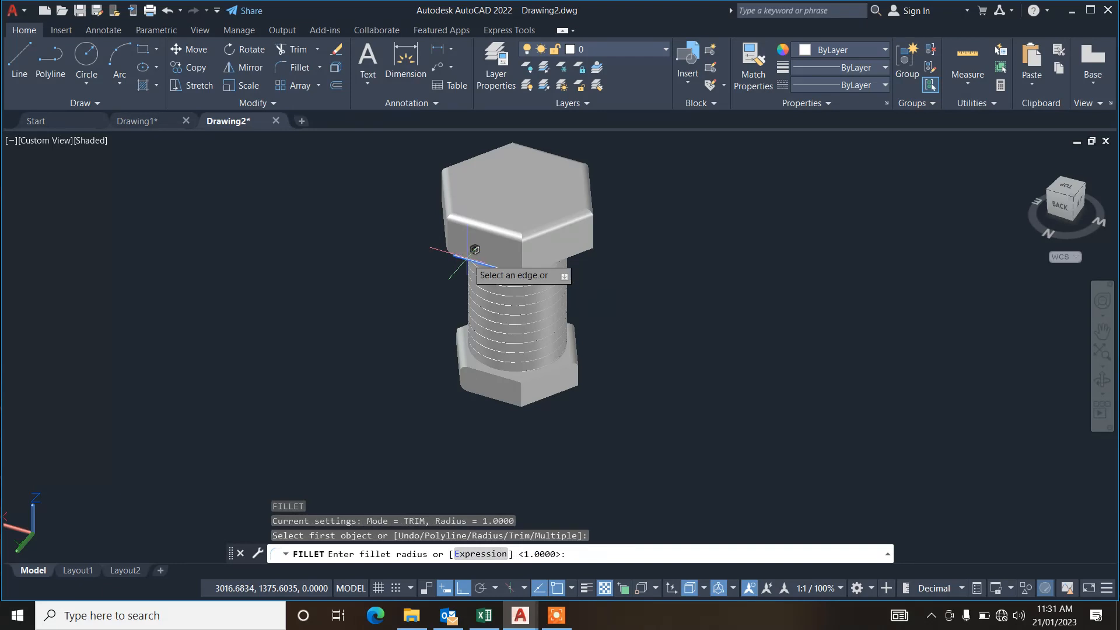
pyautogui.click(465, 259)
pyautogui.press('Return')
# Fillet the right-hand lower edge on the back of the bolt head with radius 2.
pyautogui.press('Return')
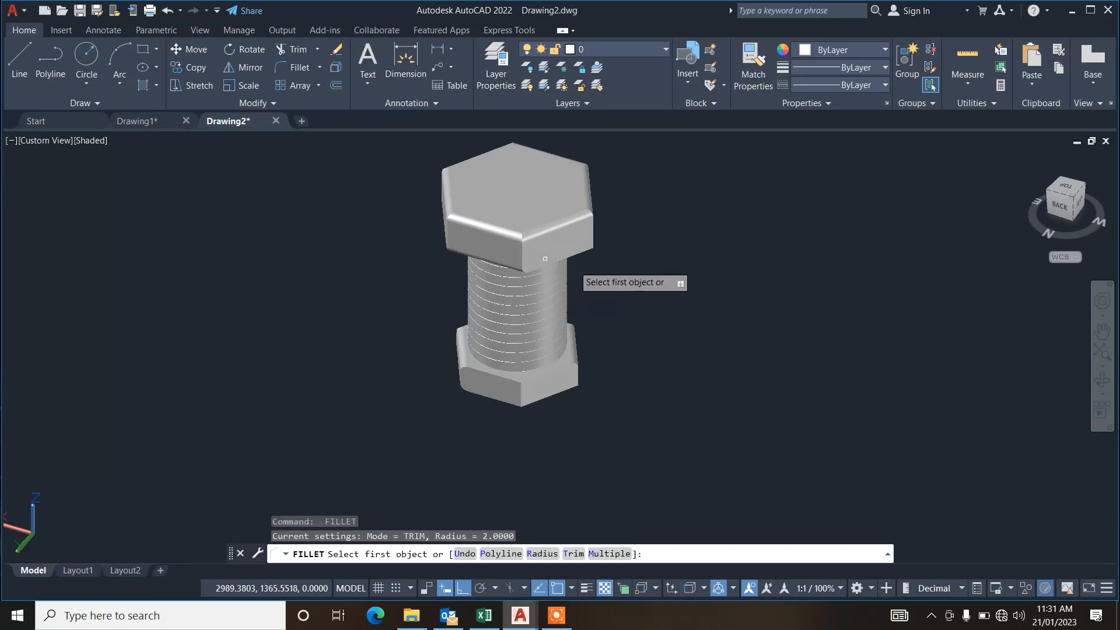
pyautogui.click(582, 249)
pyautogui.press('Return')
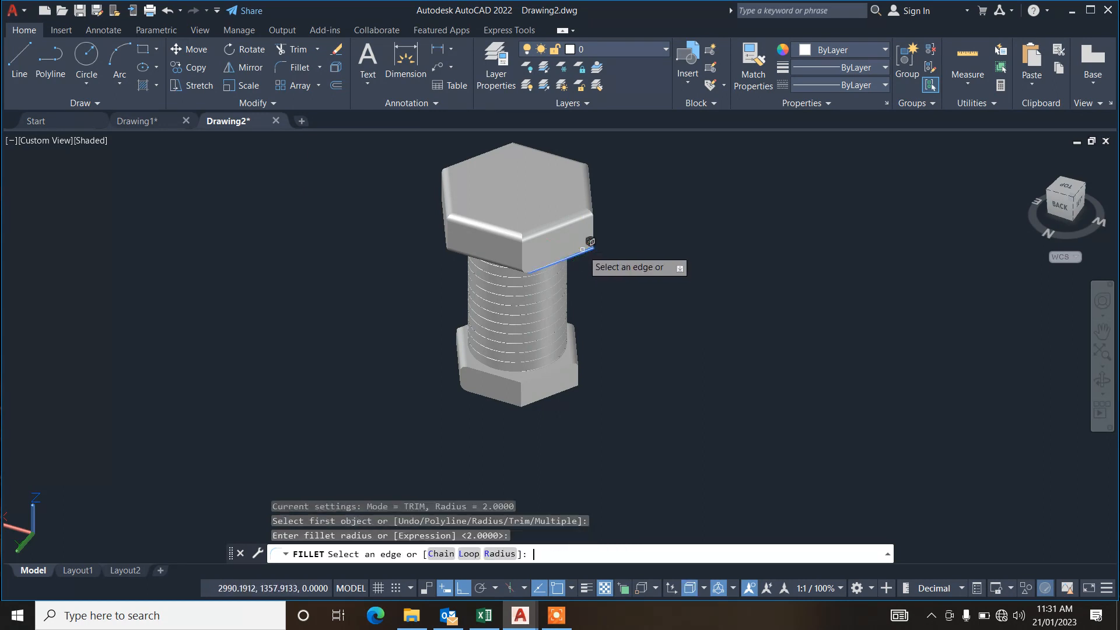
pyautogui.press('Return')
# Fillet the two lower edges on the back of the nut with radius 2.
pyautogui.press('Return')
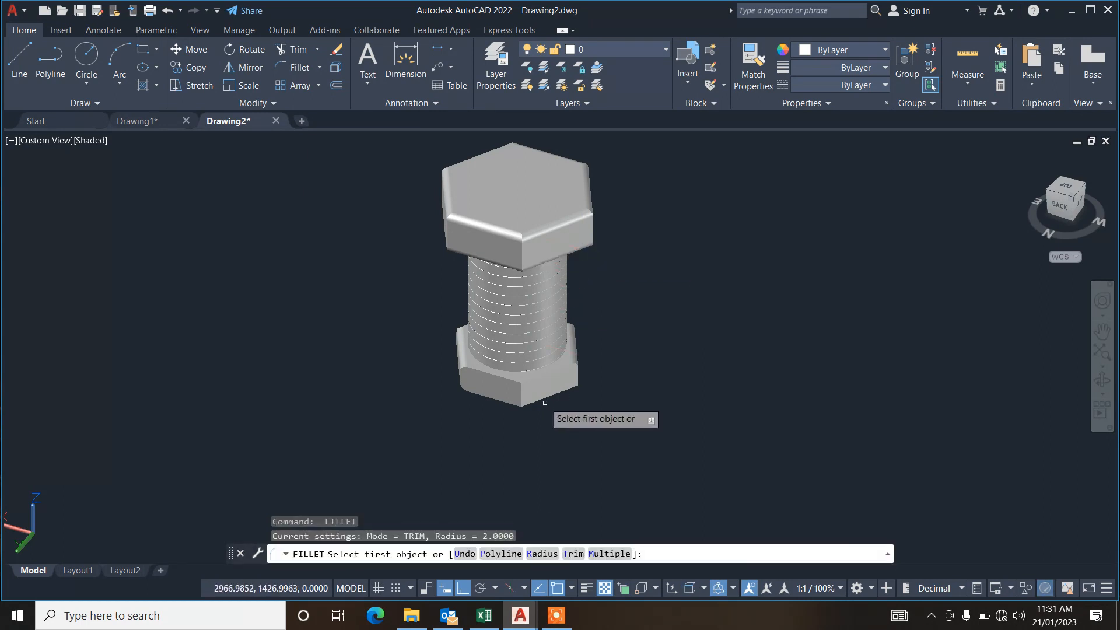
pyautogui.click(543, 401)
pyautogui.press('Return')
pyautogui.press('Return')
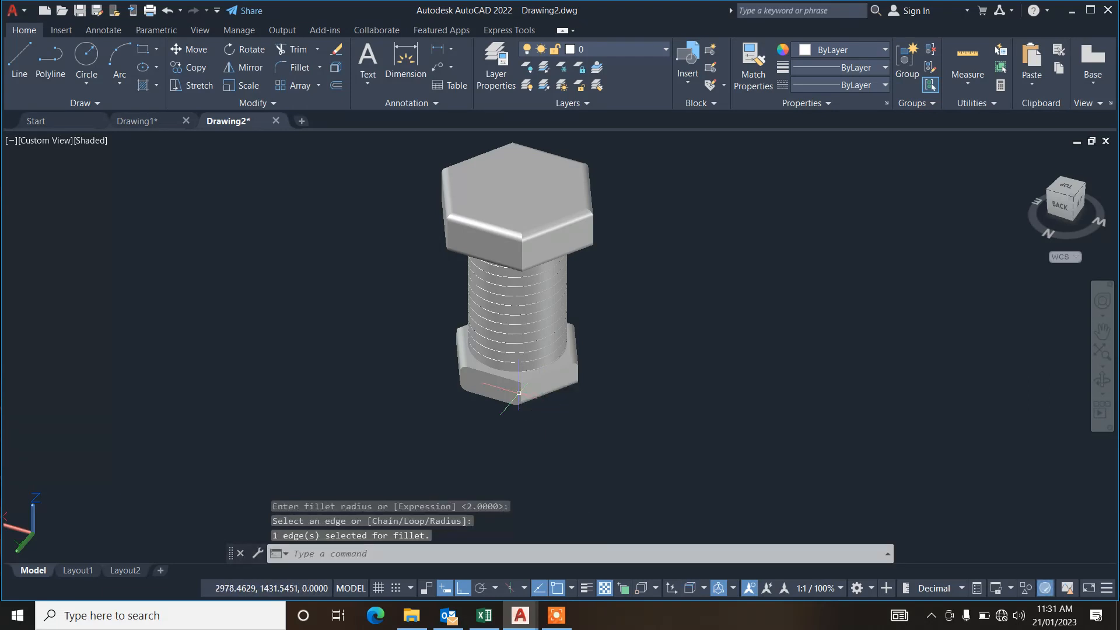
pyautogui.press('Return')
pyautogui.click(493, 400)
pyautogui.press('Return')
pyautogui.press('Return')
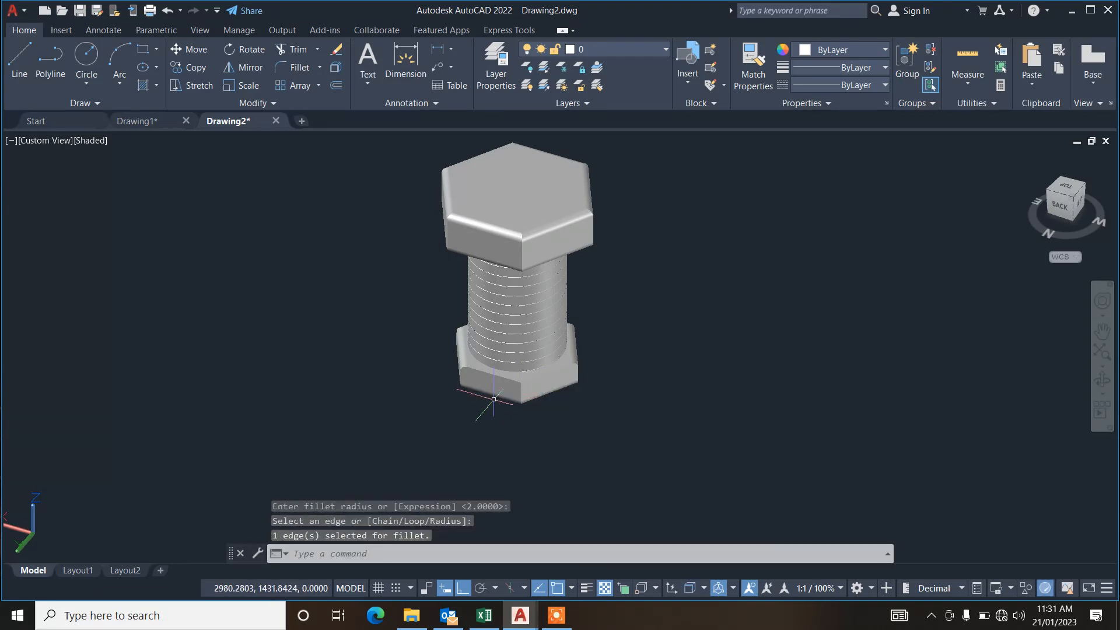
# Fillet the left-hand upper edge on the back of the nut with radius 2.
pyautogui.scroll(3, 487, 393)
pyautogui.press('Return')
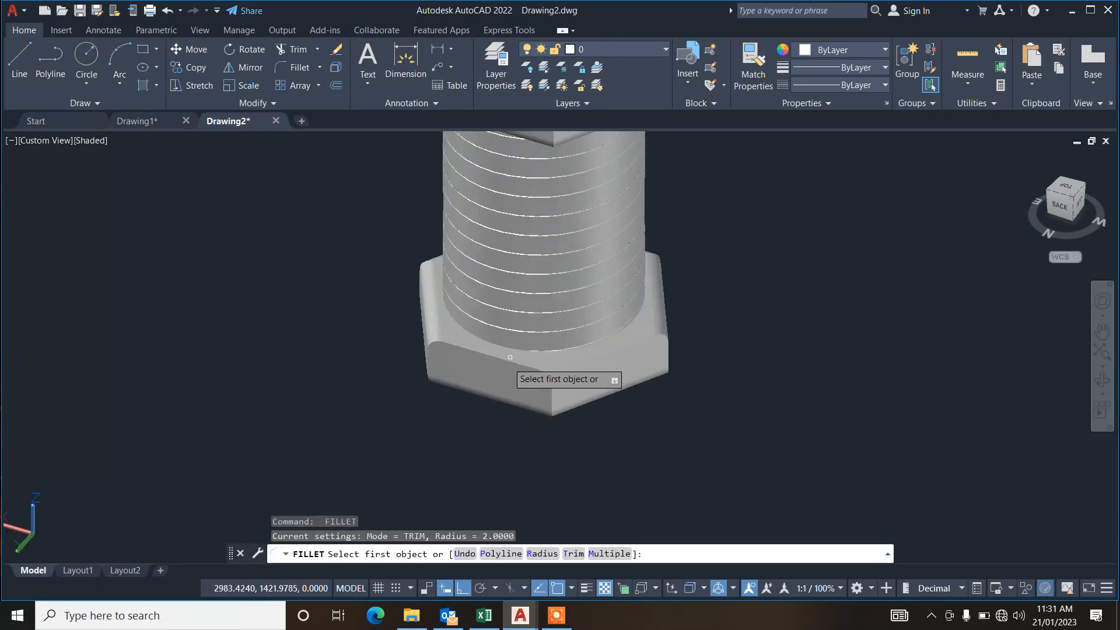
pyautogui.click(508, 359)
pyautogui.press('Return')
pyautogui.press('Return')
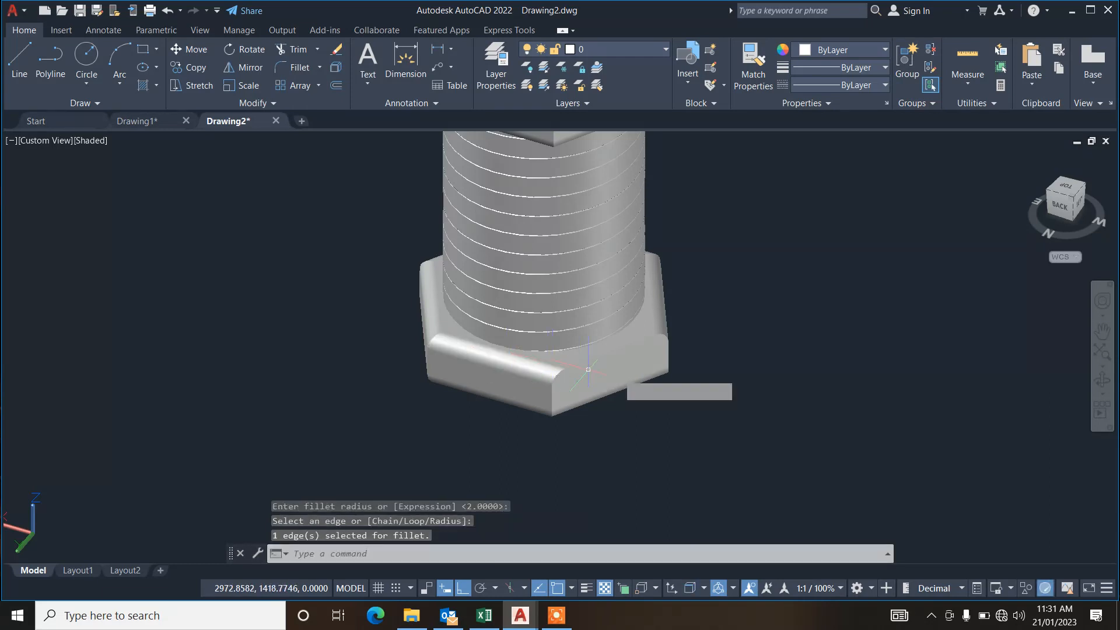
# Fillet the right-hand upper edge on the back of the nut with radius 2.
pyautogui.press('Return')
pyautogui.click(620, 352)
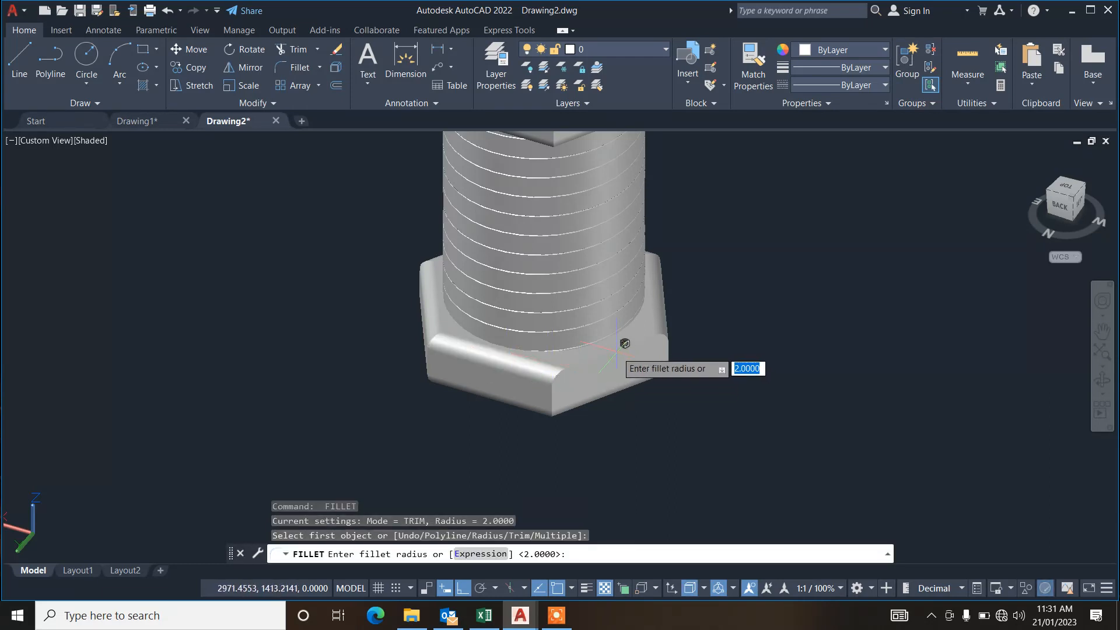
pyautogui.press('Return')
pyautogui.press('Return')
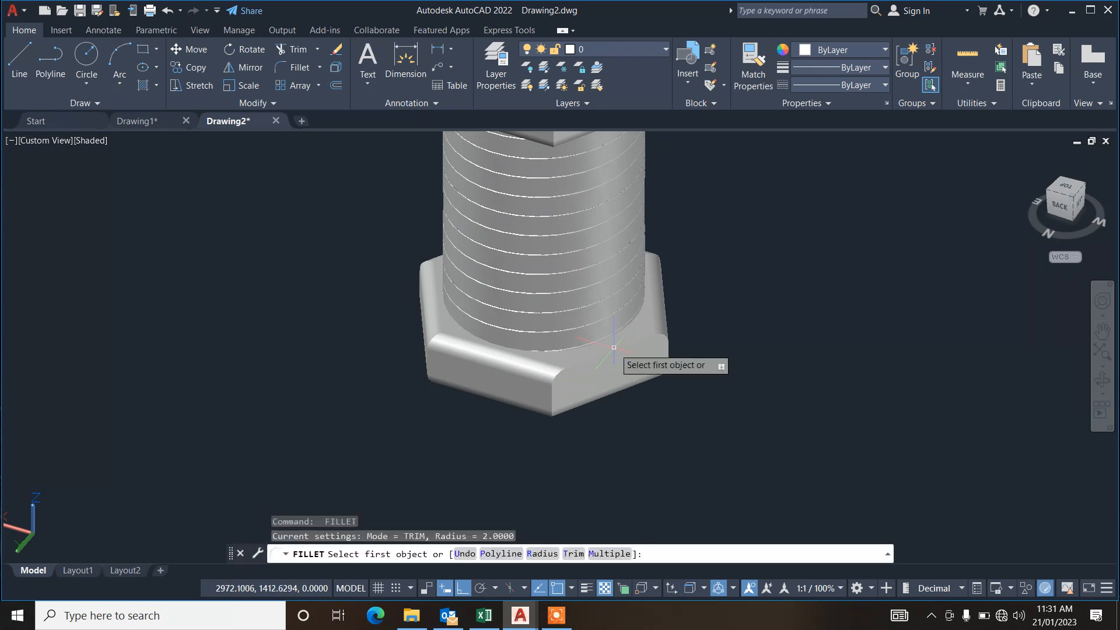
pyautogui.click(606, 354)
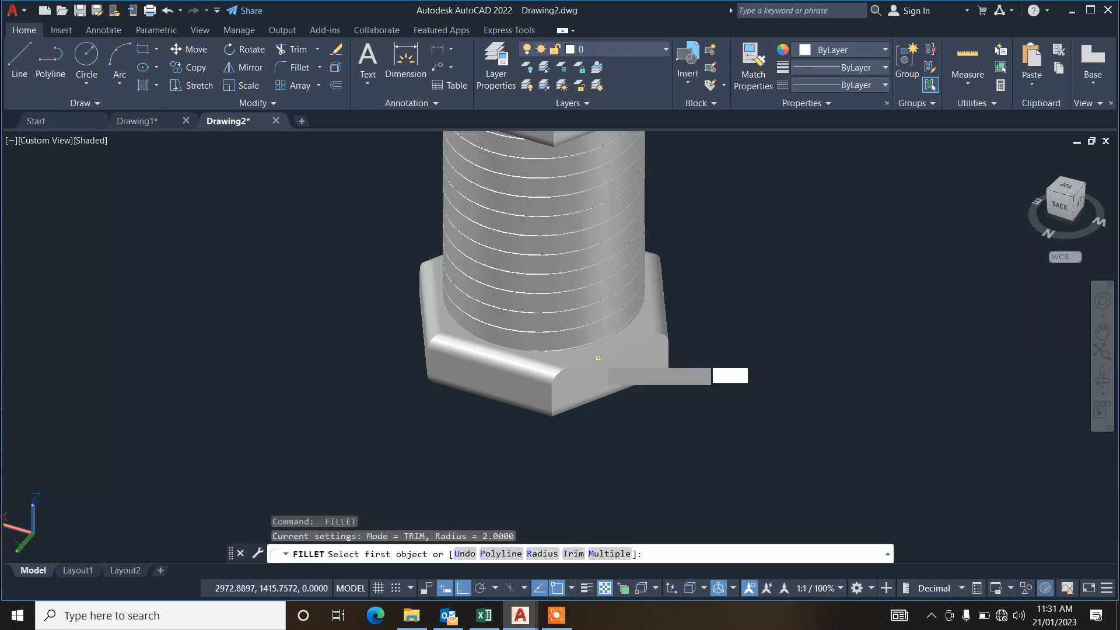
pyautogui.press('Return')
pyautogui.click(605, 350)
pyautogui.press('Return')
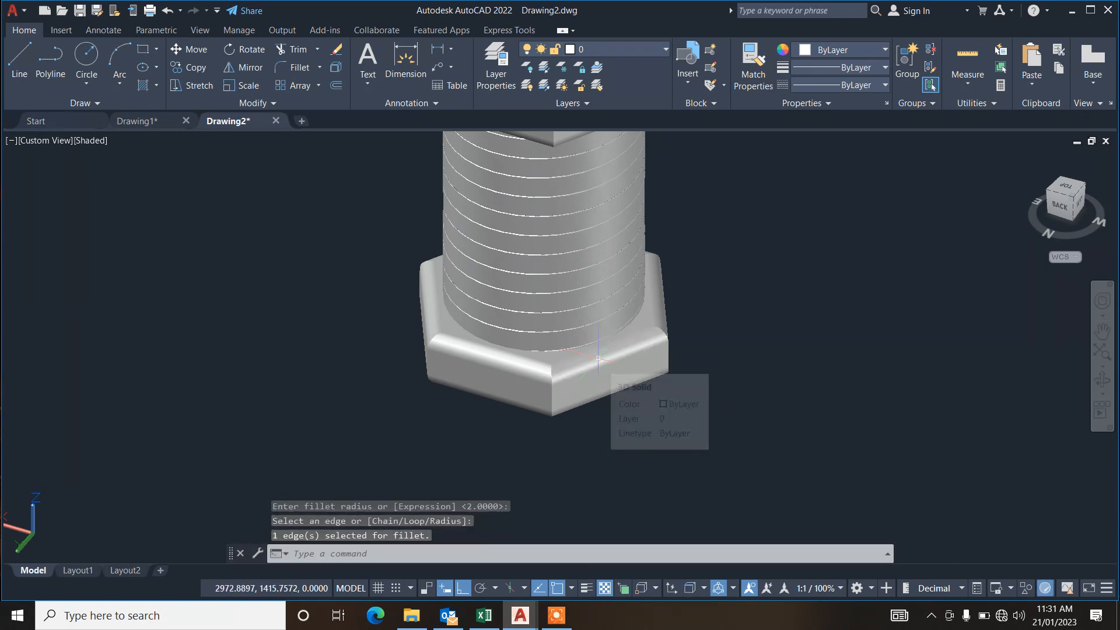
pyautogui.press('Escape')
pyautogui.press('Escape')
pyautogui.scroll(-2, 596, 362)
pyautogui.press('Escape')
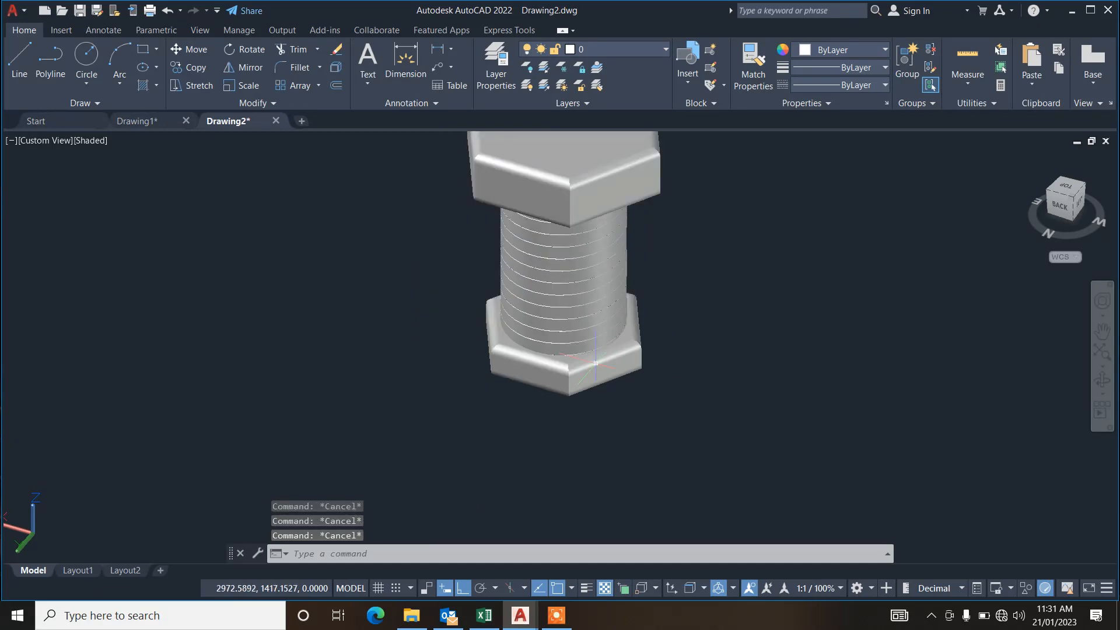
# Fillet the vertical corner edge at the left of the nut's back faces, setting the fillet radius to 1.
pyautogui.write('f')
pyautogui.press('Return')
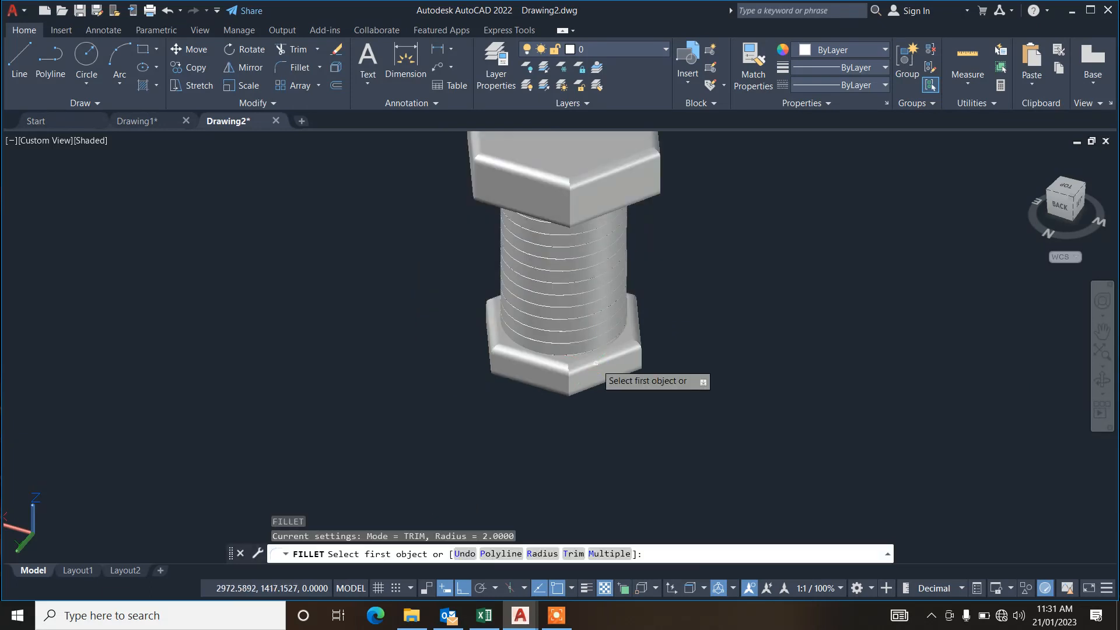
pyautogui.click(492, 359)
pyautogui.write('1')
pyautogui.press('Return')
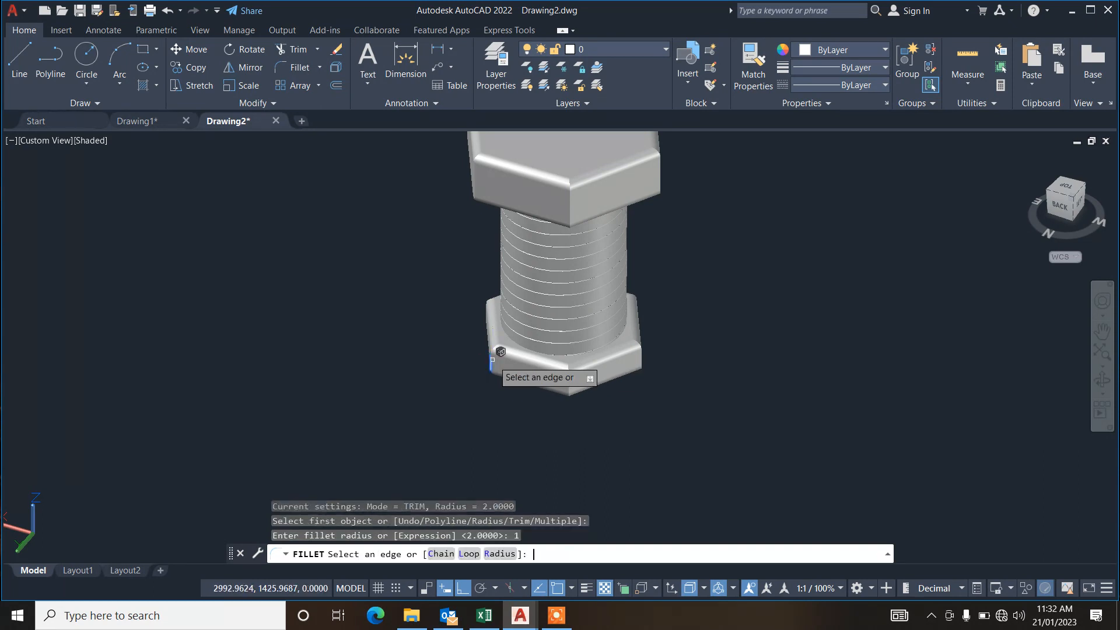
pyautogui.press('Return')
# Fillet the nut's nearest back vertical corner edge and the corner edge to its right with radius 1.
pyautogui.press('Return')
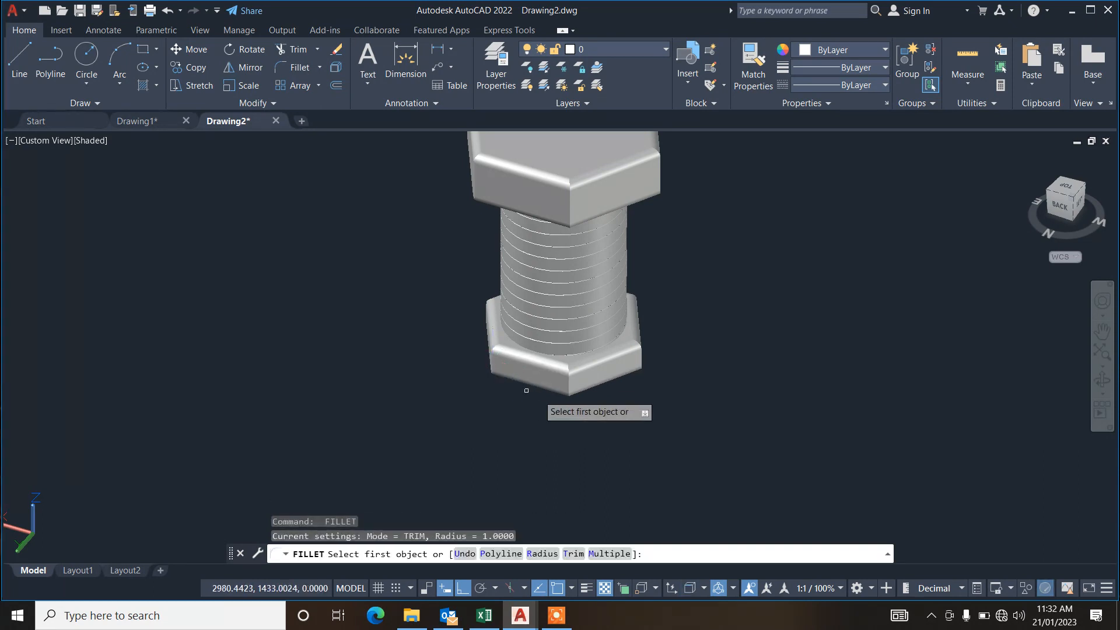
pyautogui.click(569, 386)
pyautogui.press('Return')
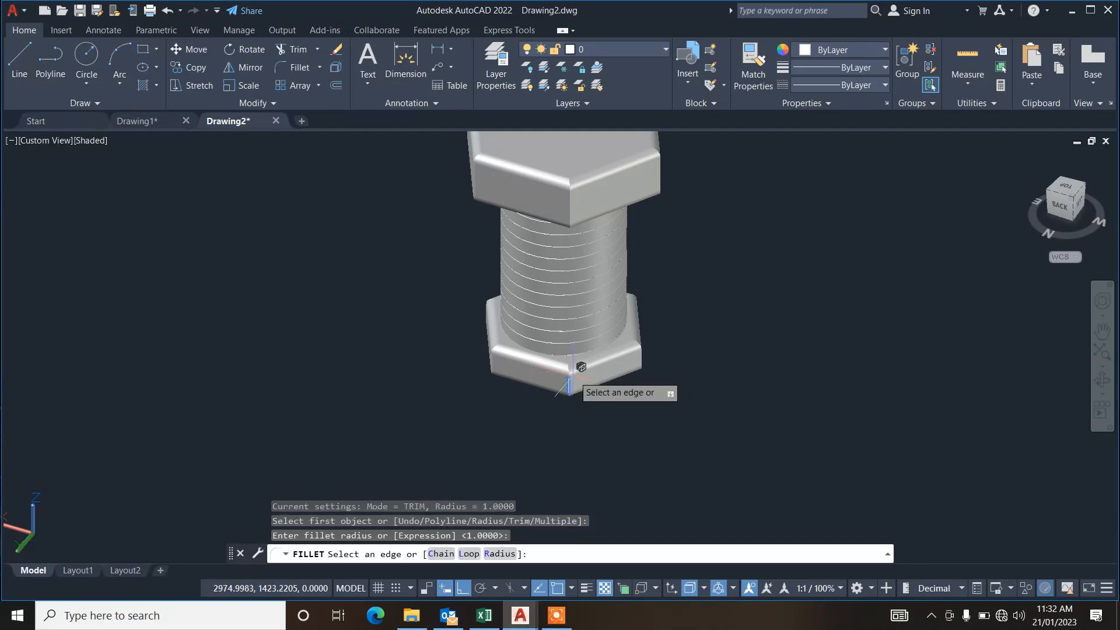
pyautogui.click(570, 374)
pyautogui.press('Return')
pyautogui.press('Return')
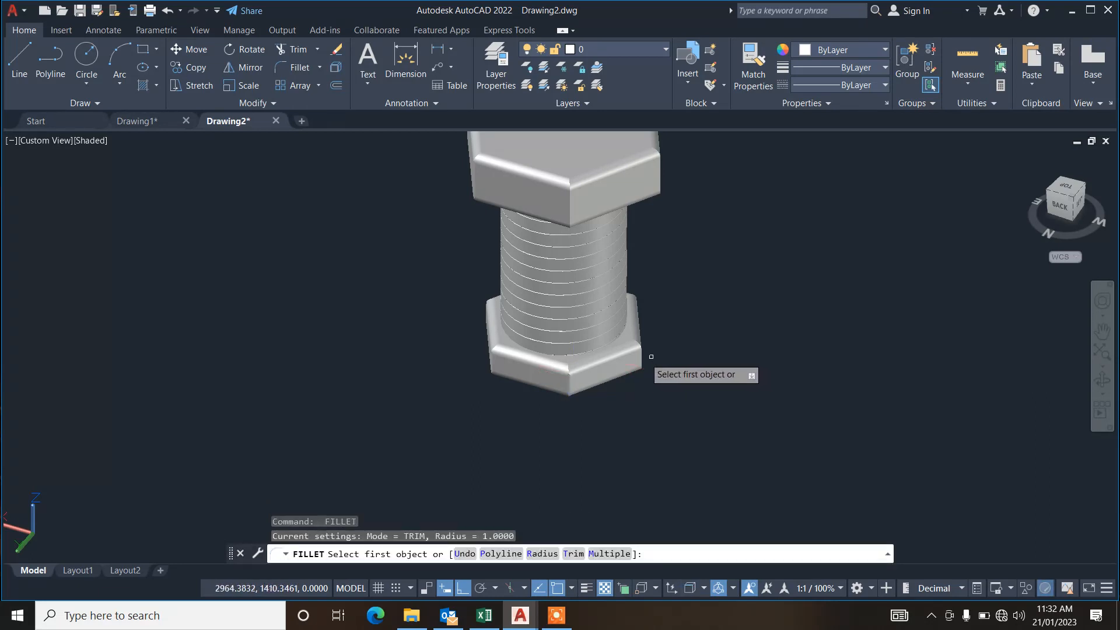
pyautogui.click(642, 354)
pyautogui.press('Return')
pyautogui.click(642, 354)
pyautogui.press('Return')
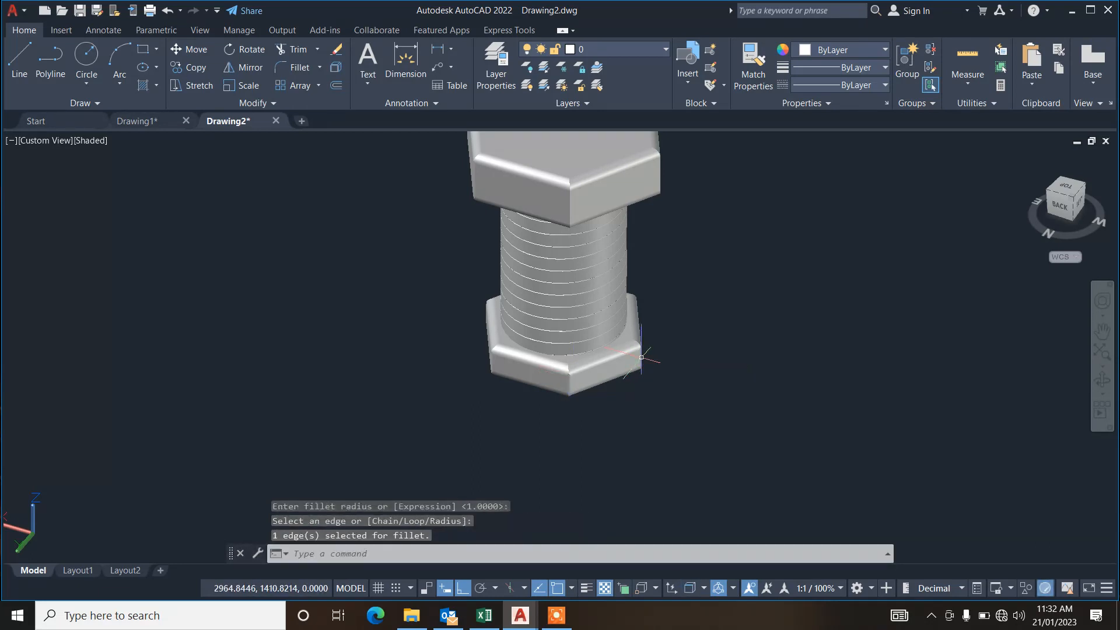
pyautogui.press('Return')
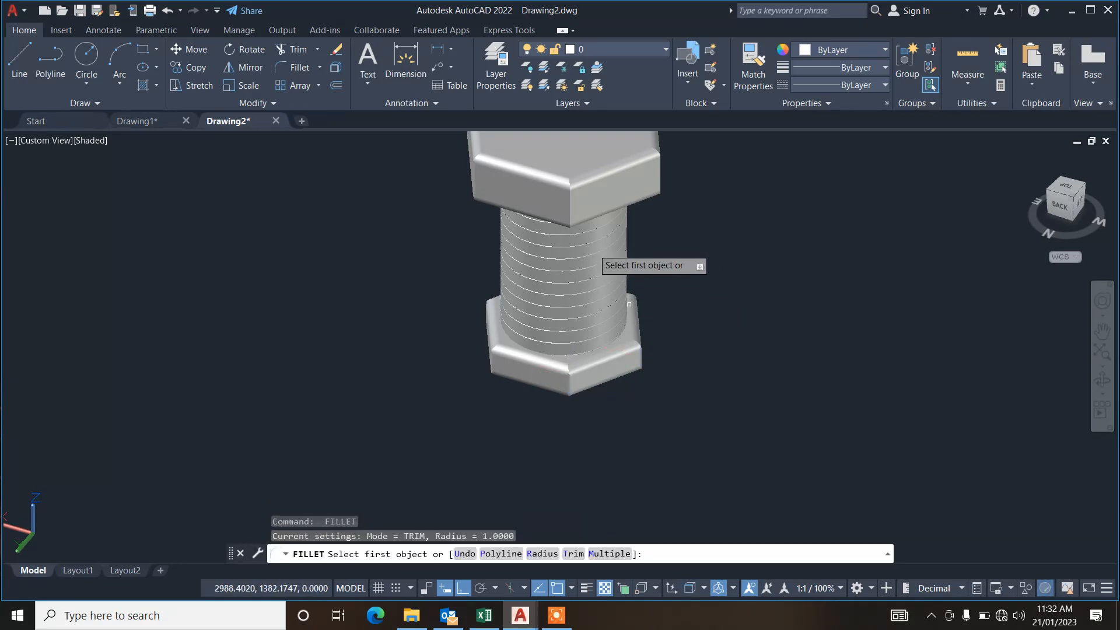
pyautogui.click(570, 211)
pyautogui.press('Return')
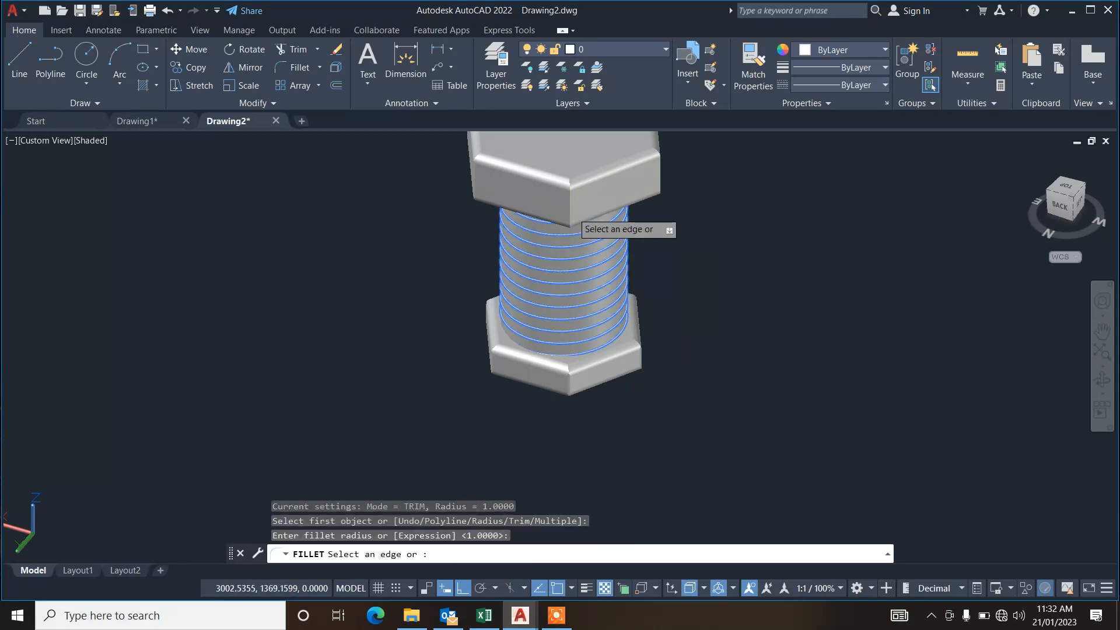
pyautogui.press('Return')
pyautogui.press('Return')
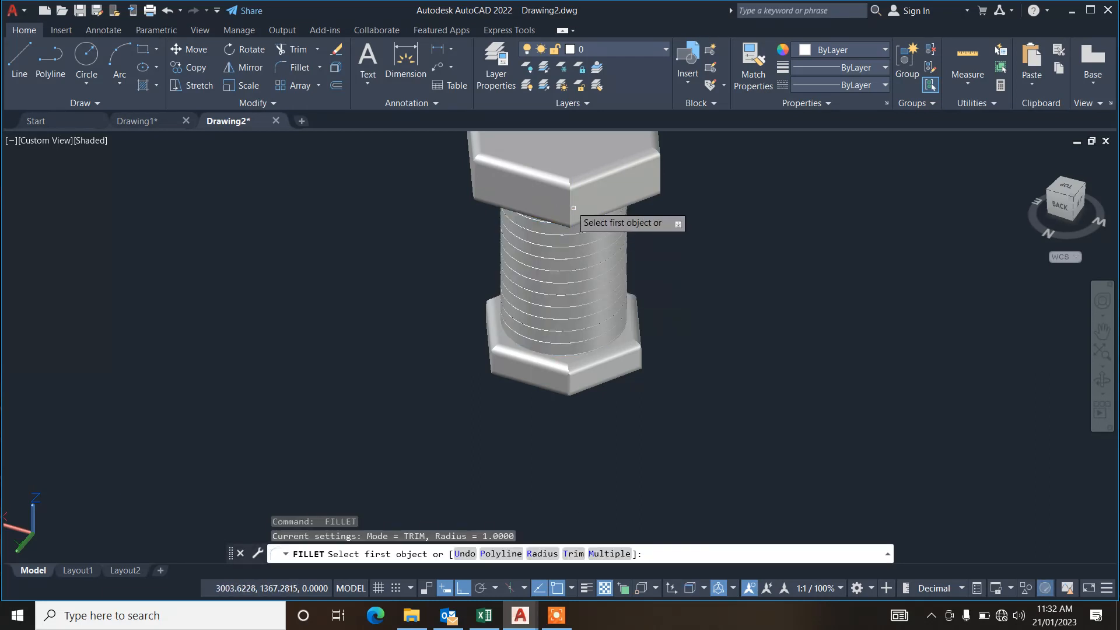
pyautogui.write('r')
pyautogui.press('Return')
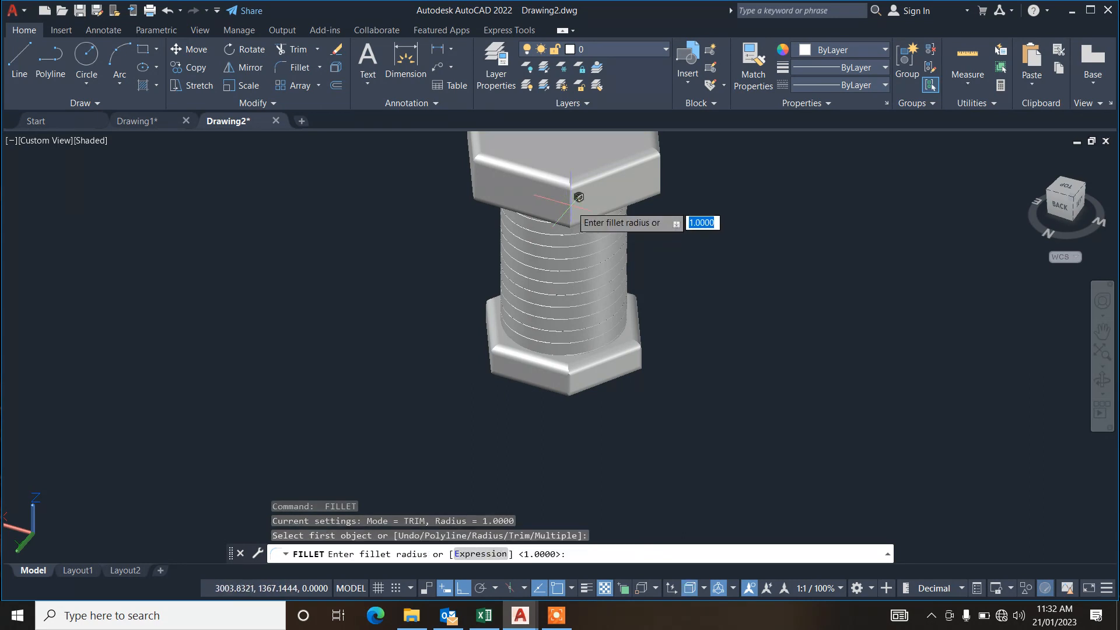
pyautogui.press('Return')
# Fillet the nearest vertical corner edge on the back of the bolt head with radius 1.
pyautogui.press('Return')
pyautogui.scroll(3, 570, 202)
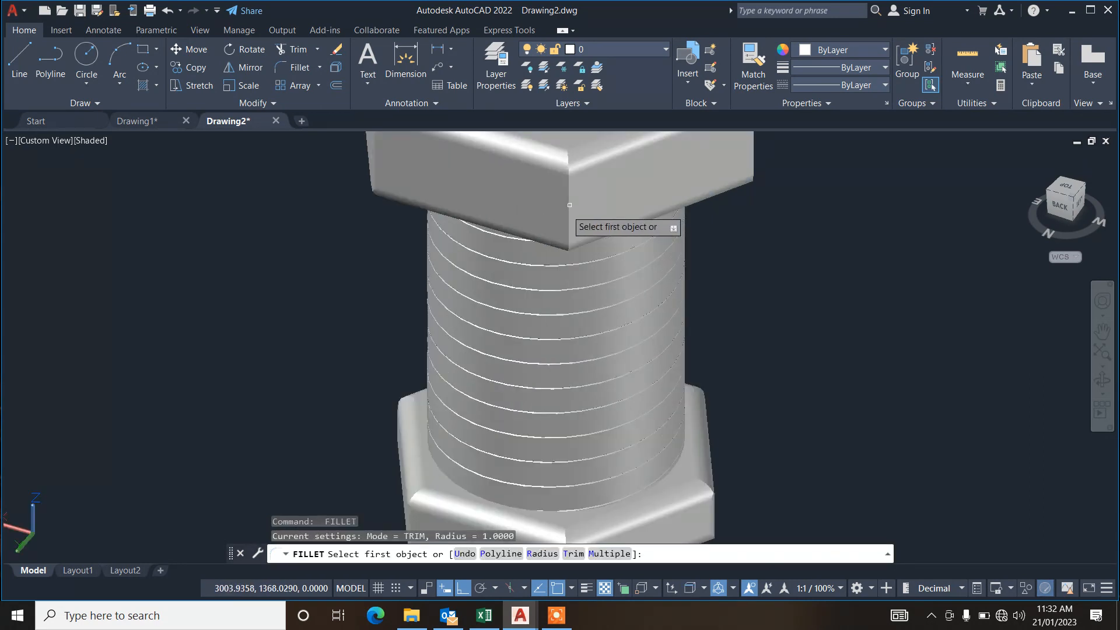
pyautogui.click(570, 205)
pyautogui.press('Return')
pyautogui.press('Return')
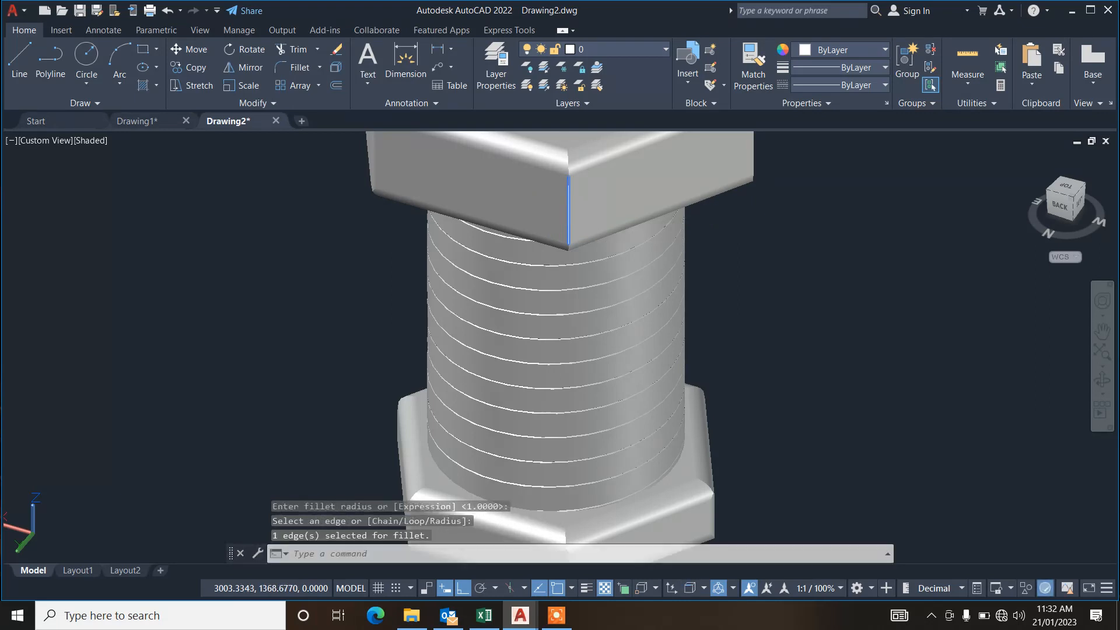
# Fillet the right-hand vertical corner edge on the back of the bolt head with radius 1.
pyautogui.press('Return')
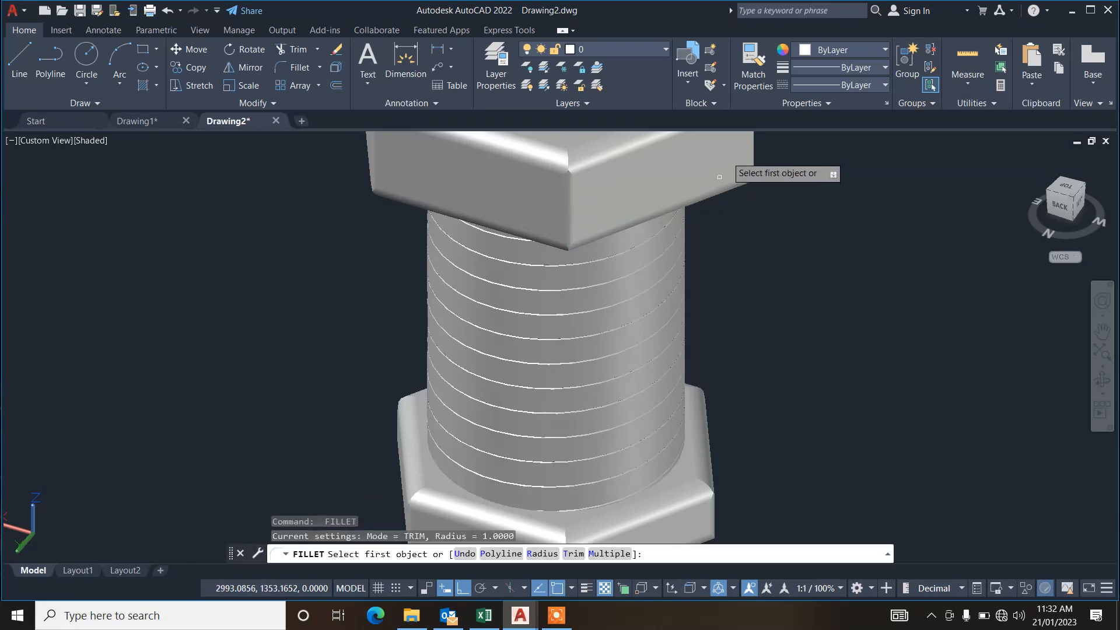
pyautogui.click(752, 147)
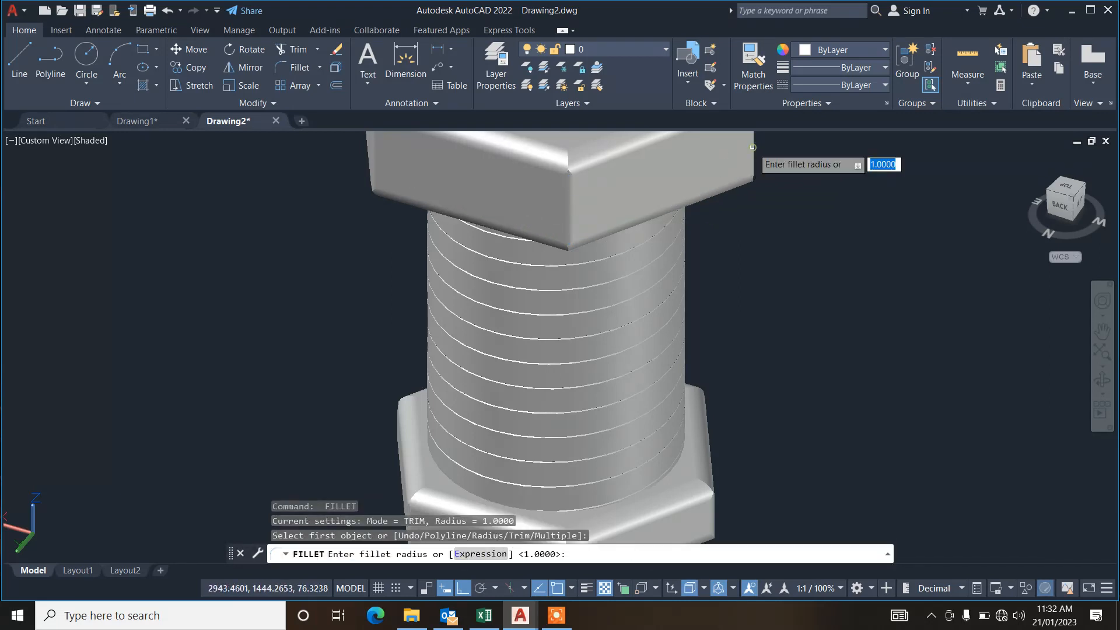
pyautogui.press('Return')
pyautogui.press('Return')
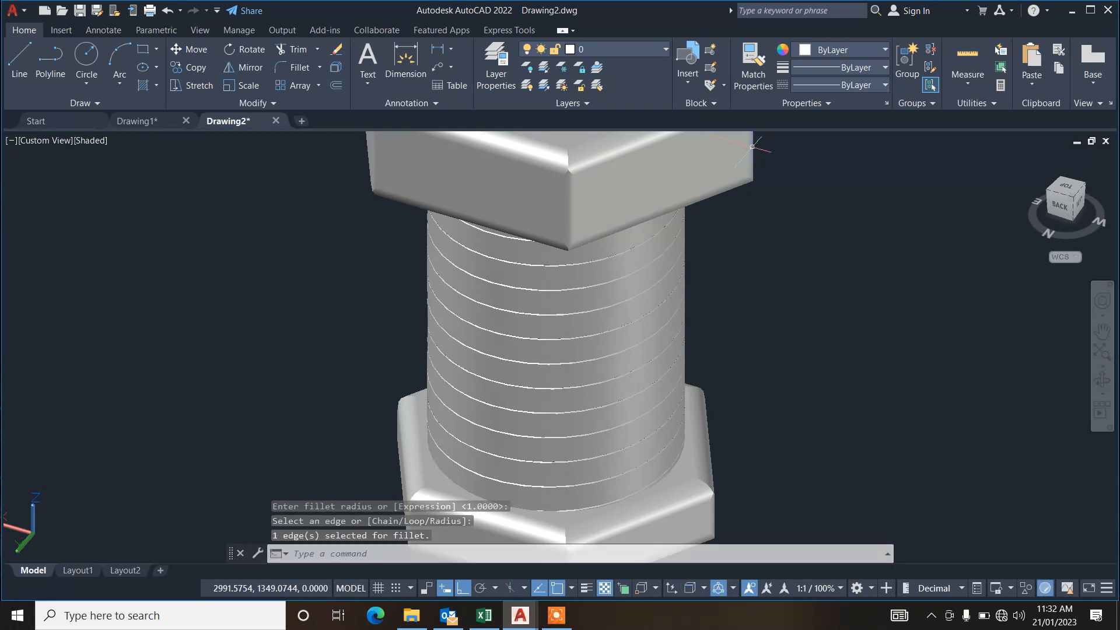
pyautogui.press('Escape')
pyautogui.press('Escape')
pyautogui.press('Escape')
pyautogui.scroll(-5, 583, 260)
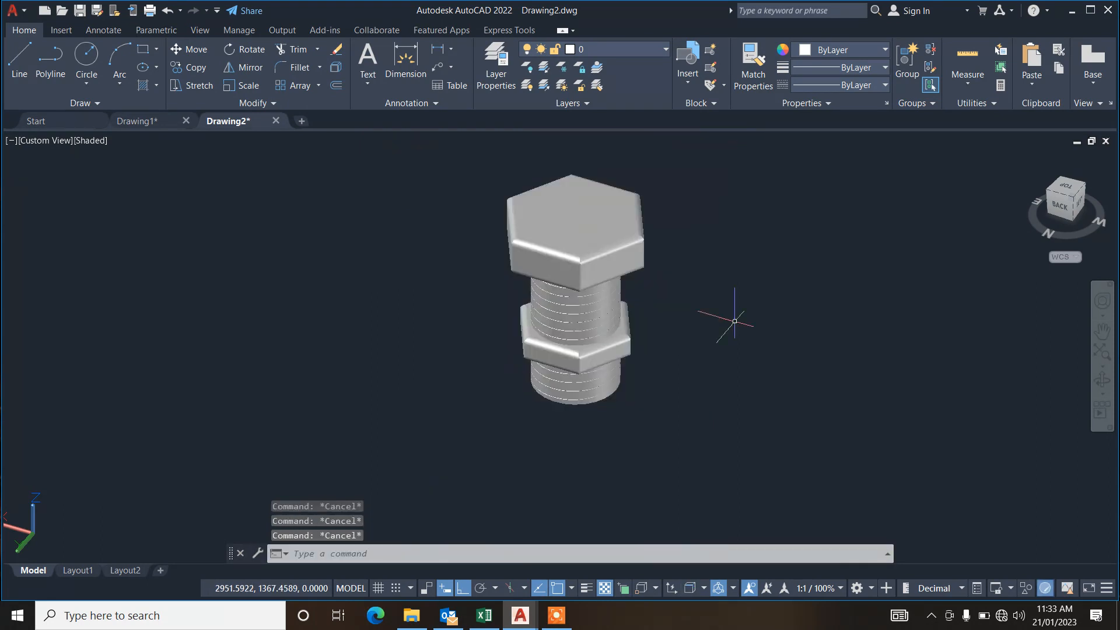
# Open the materials browser, search for "metal" and pick the Brushed - Blue-Silver material in the Metal category.
pyautogui.write('mat')
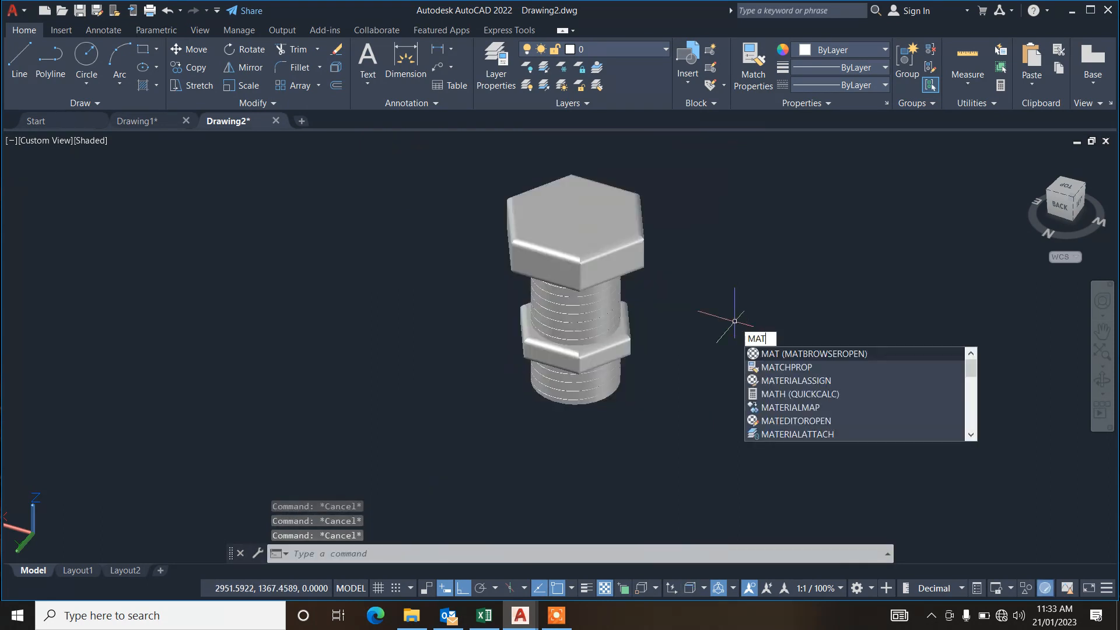
pyautogui.press('Return')
pyautogui.click(849, 164)
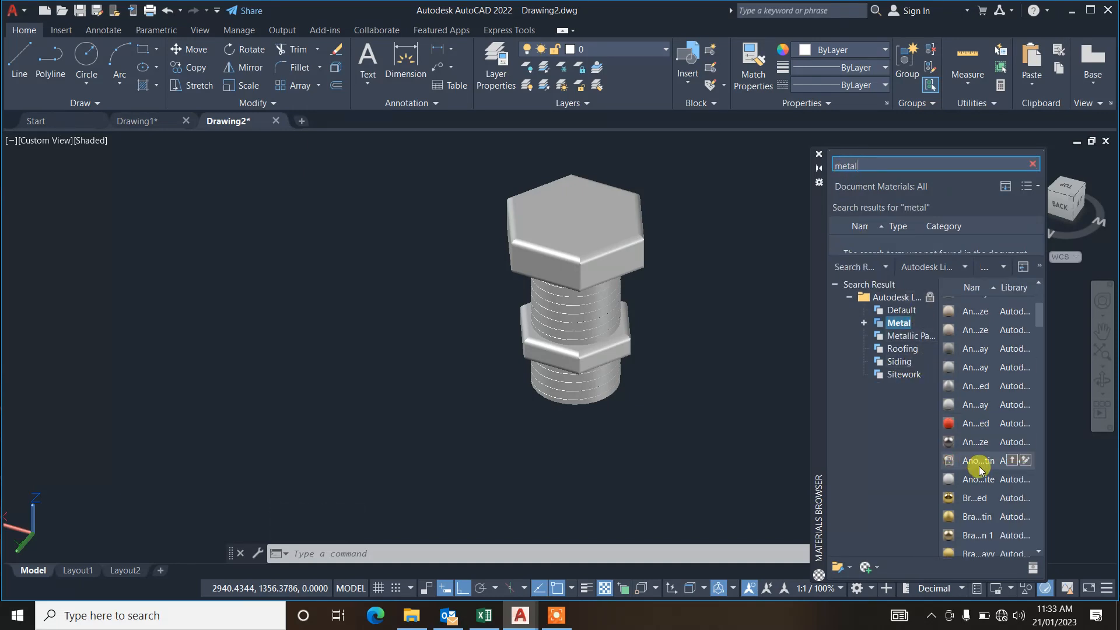
pyautogui.scroll(-3, 979, 469)
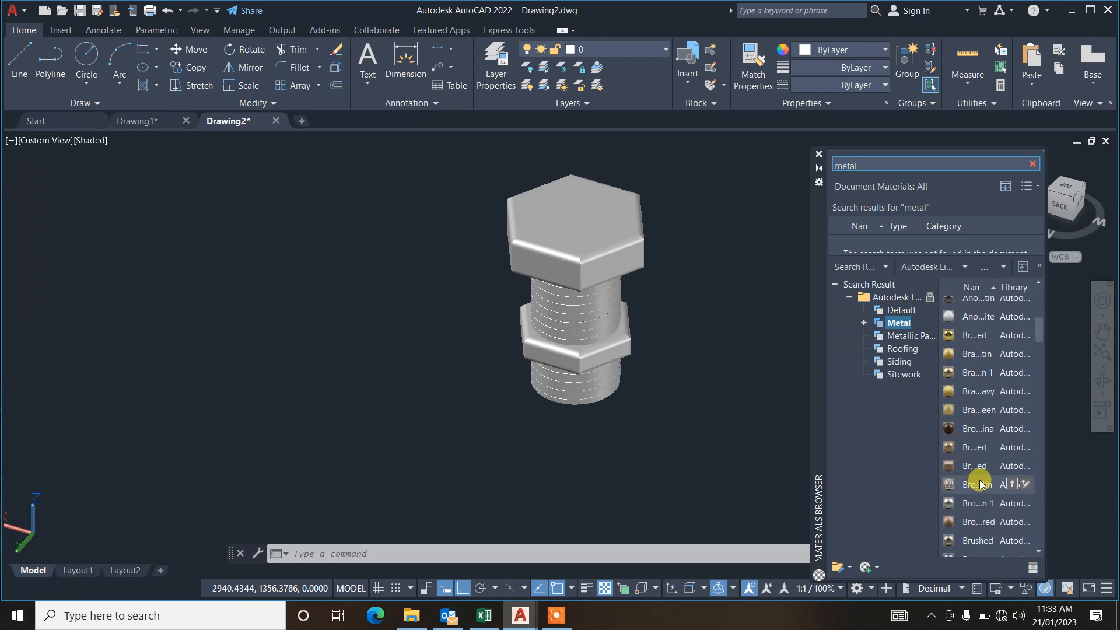
pyautogui.scroll(-1, 980, 484)
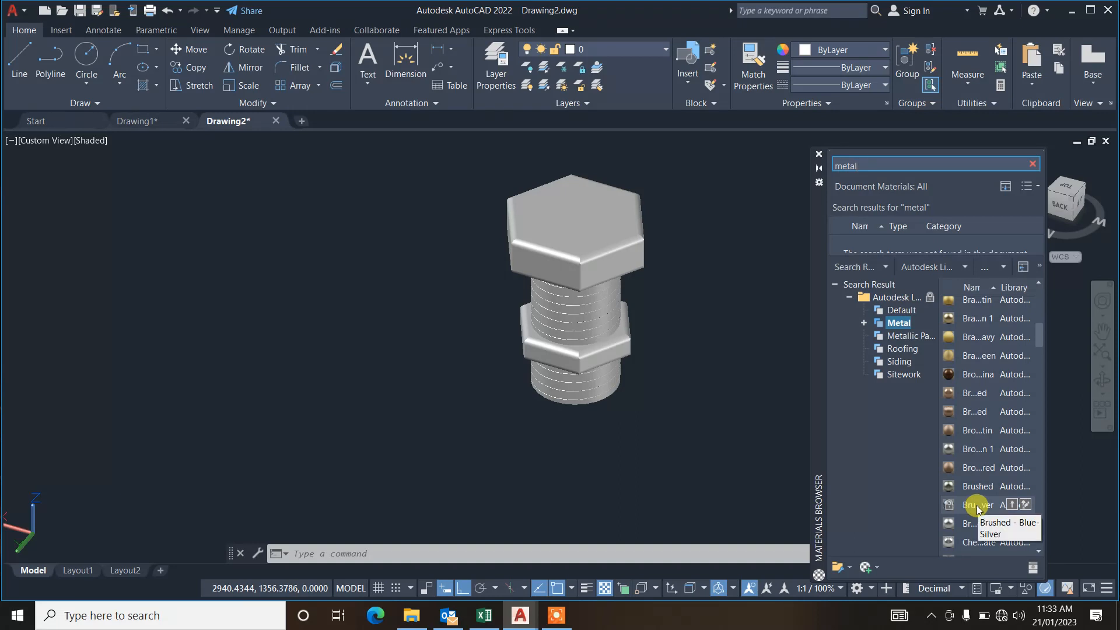
pyautogui.click(976, 505)
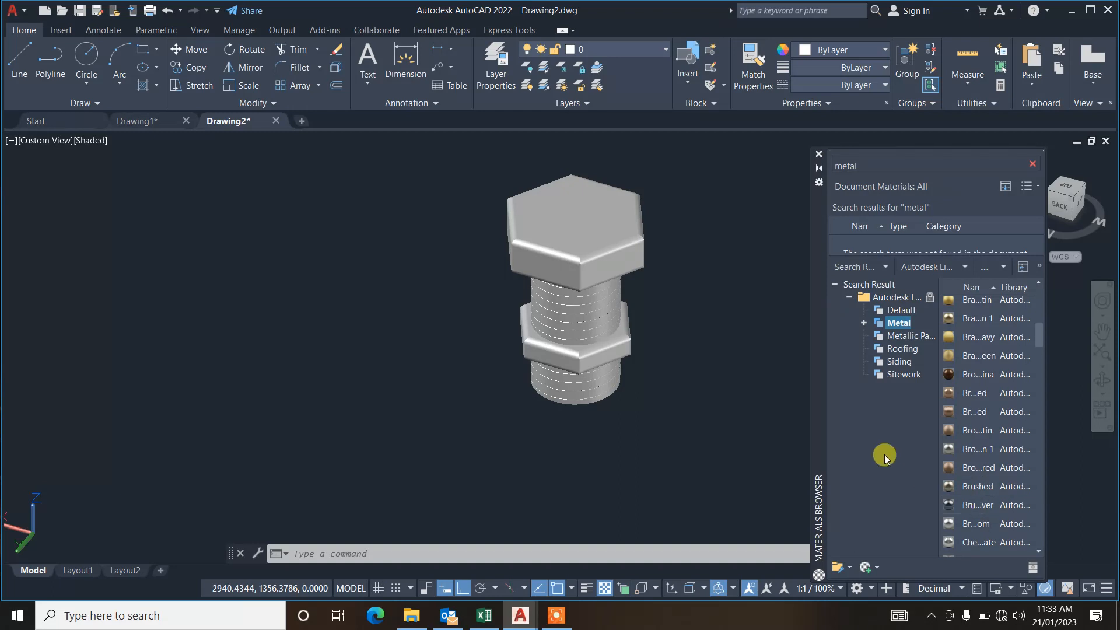
pyautogui.press('Escape')
pyautogui.press('Escape')
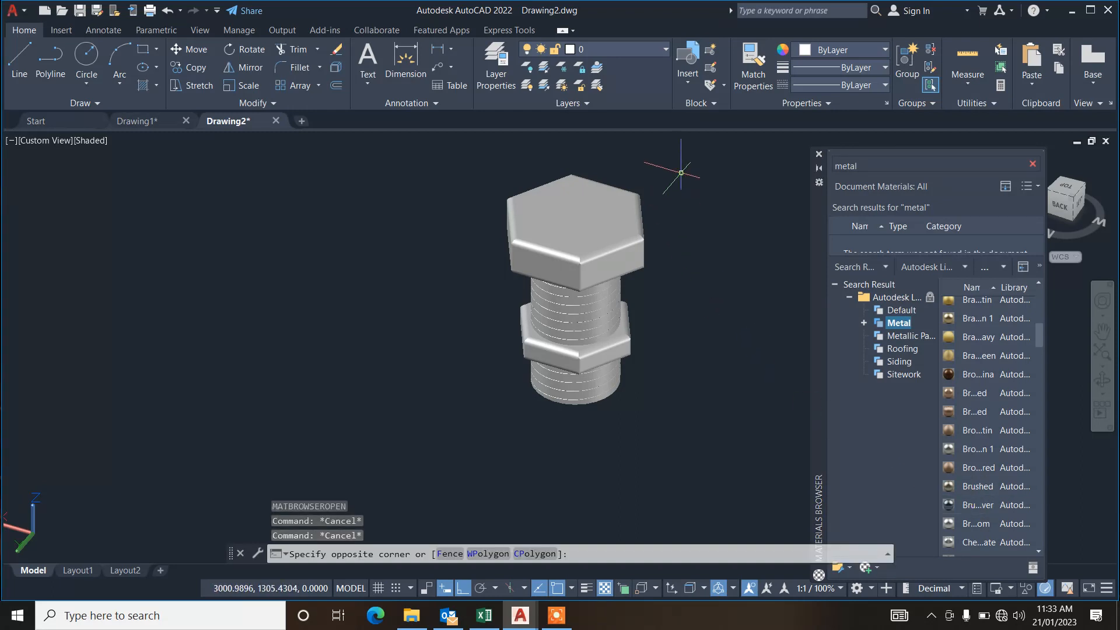
pyautogui.click(681, 173)
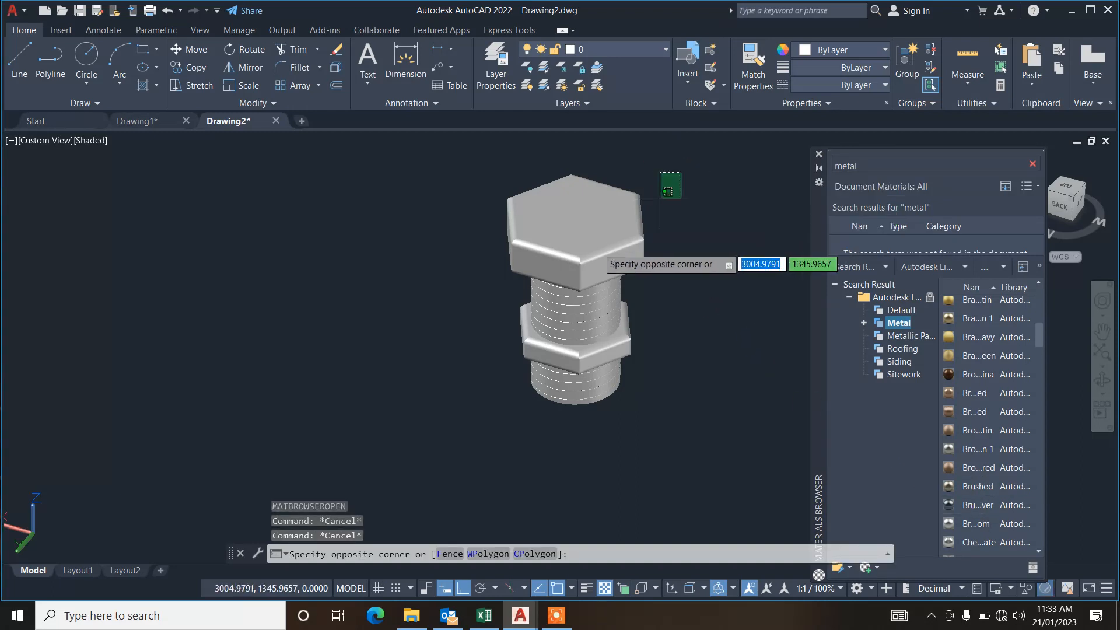
pyautogui.click(531, 289)
pyautogui.press('Escape')
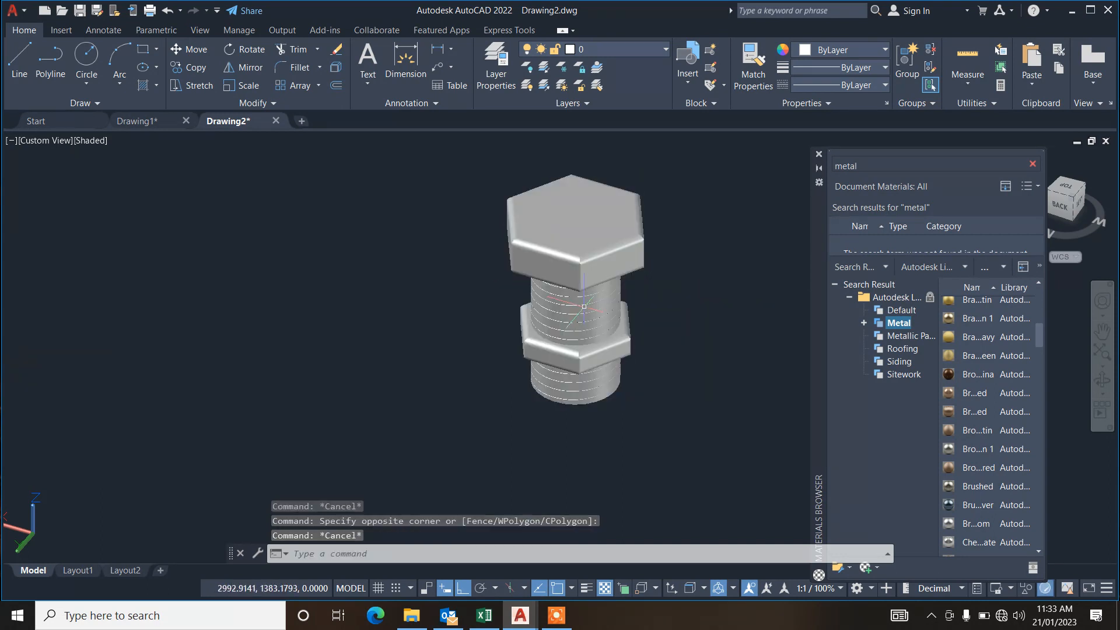
# Union the hexagonal bolt head and the threaded shank into one solid.
pyautogui.click(589, 313)
pyautogui.click(586, 233)
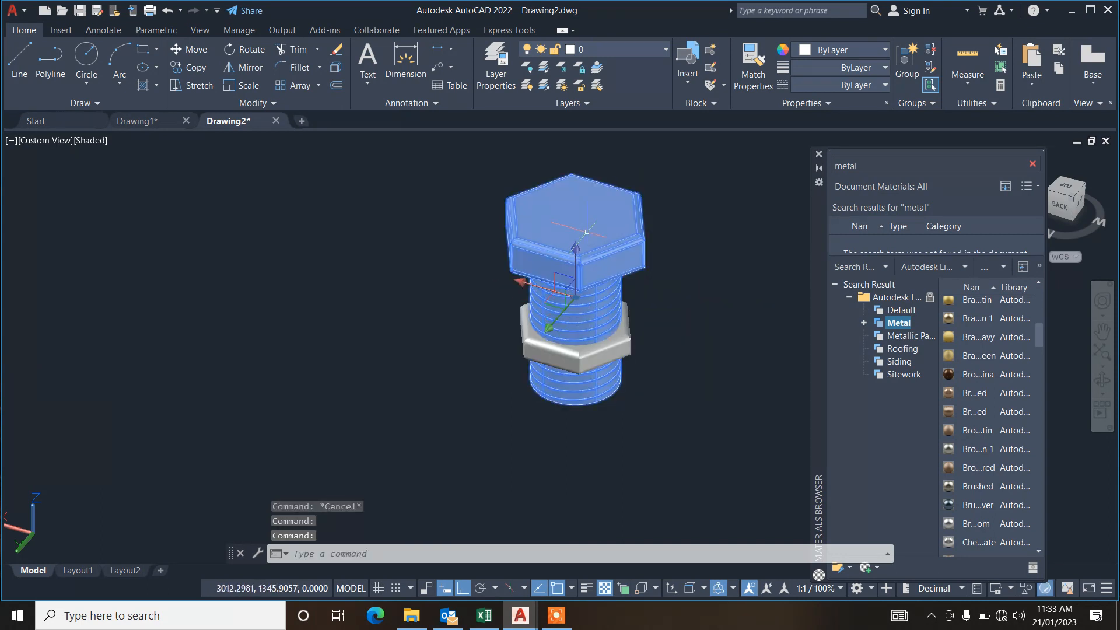
pyautogui.write('uni')
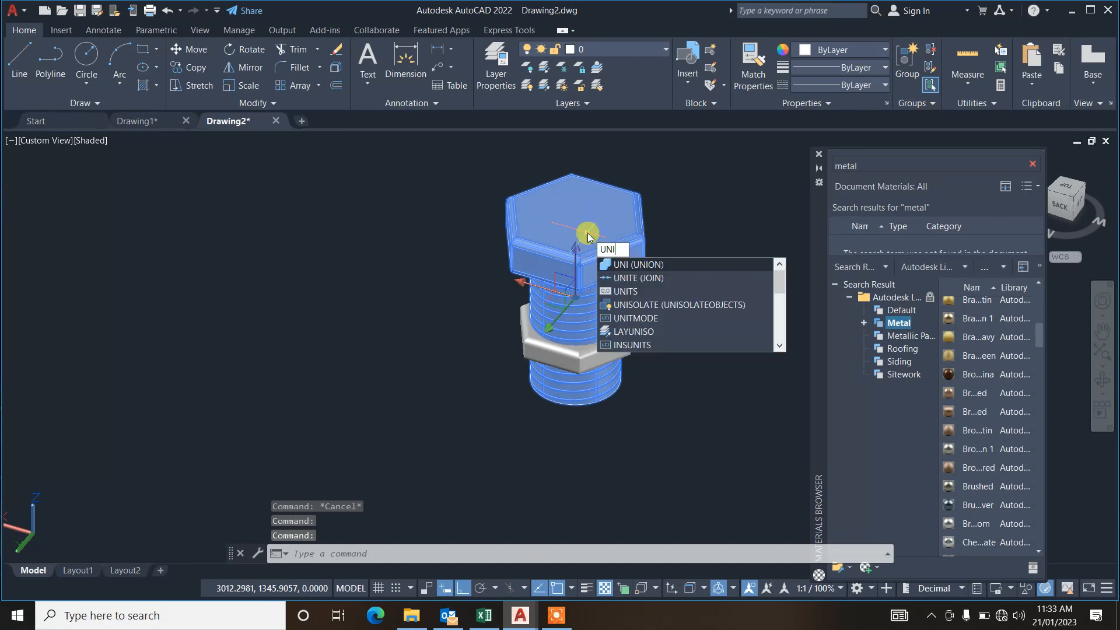
pyautogui.press('Return')
pyautogui.click(587, 233)
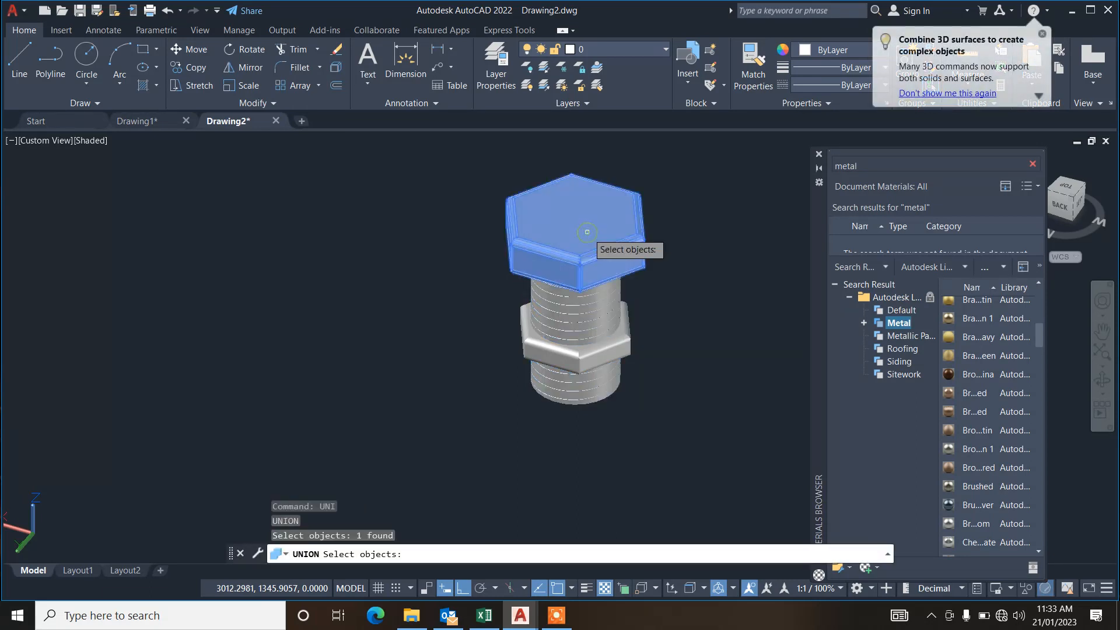
pyautogui.click(570, 306)
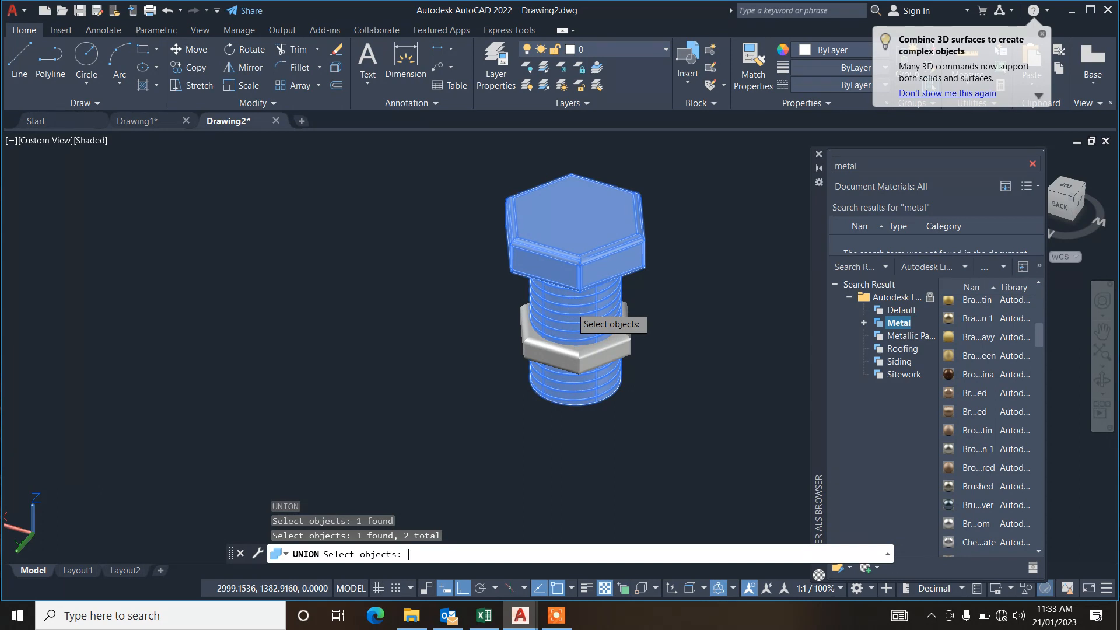
pyautogui.press('Return')
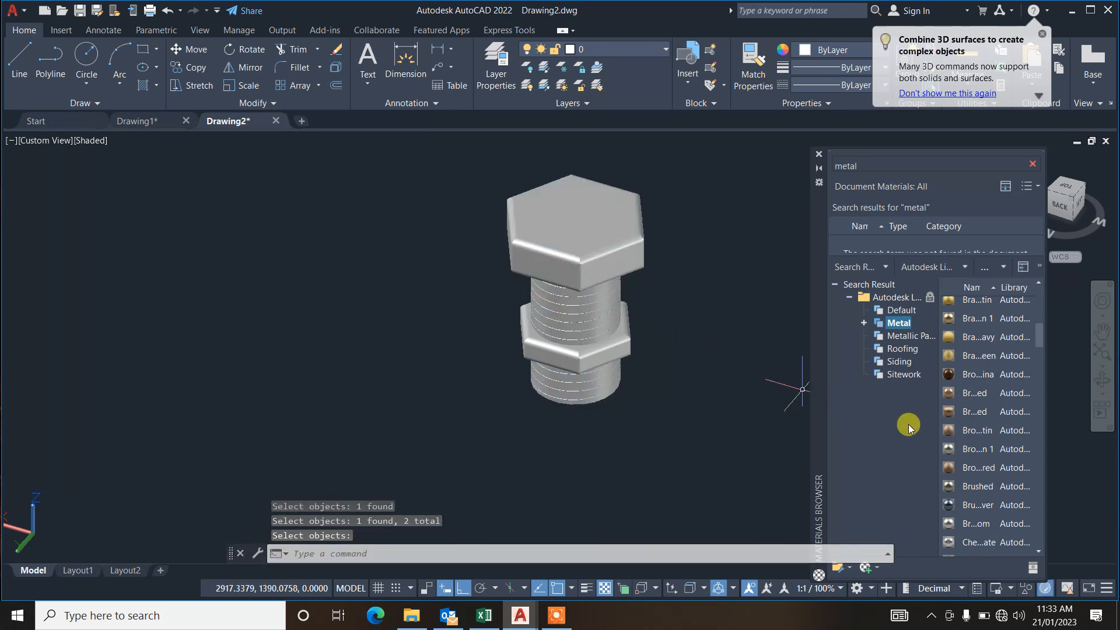
# Apply the Brushed - Blue-Silver material to the bolt and the nut, and close the materials browser.
pyautogui.moveTo(962, 506); pyautogui.dragTo(708, 408)
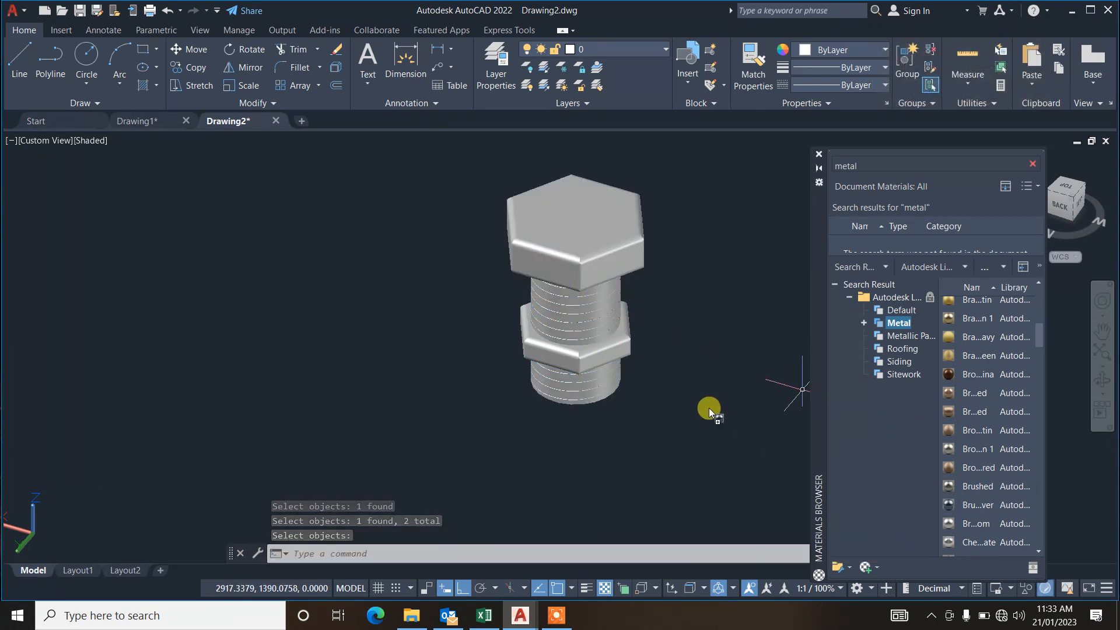
pyautogui.moveTo(596, 300); pyautogui.dragTo(596, 300)
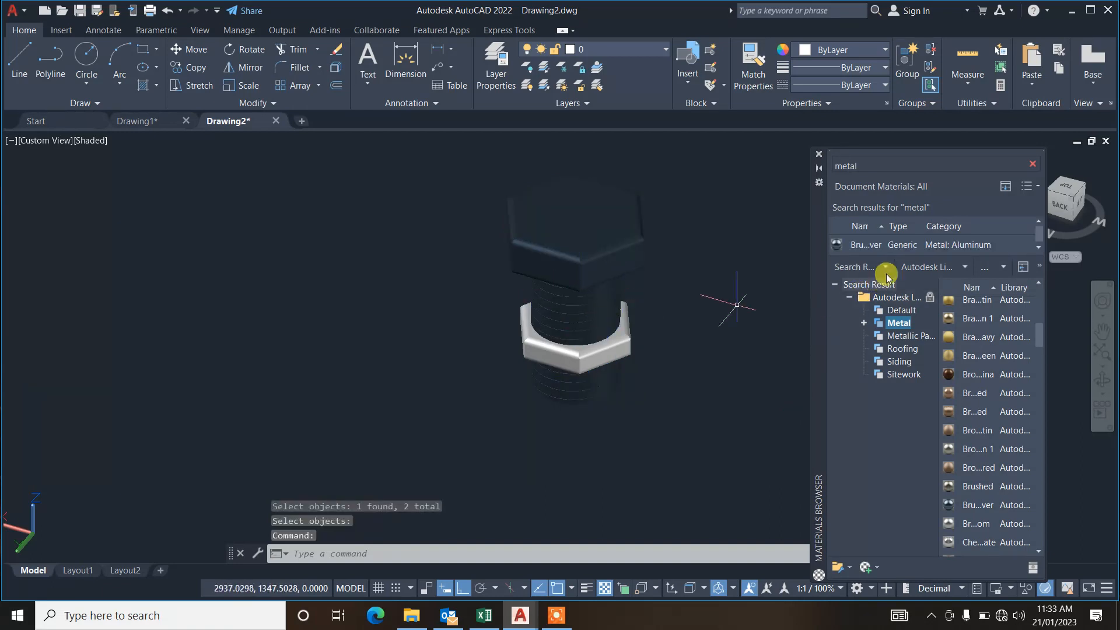
pyautogui.moveTo(884, 248); pyautogui.dragTo(858, 259)
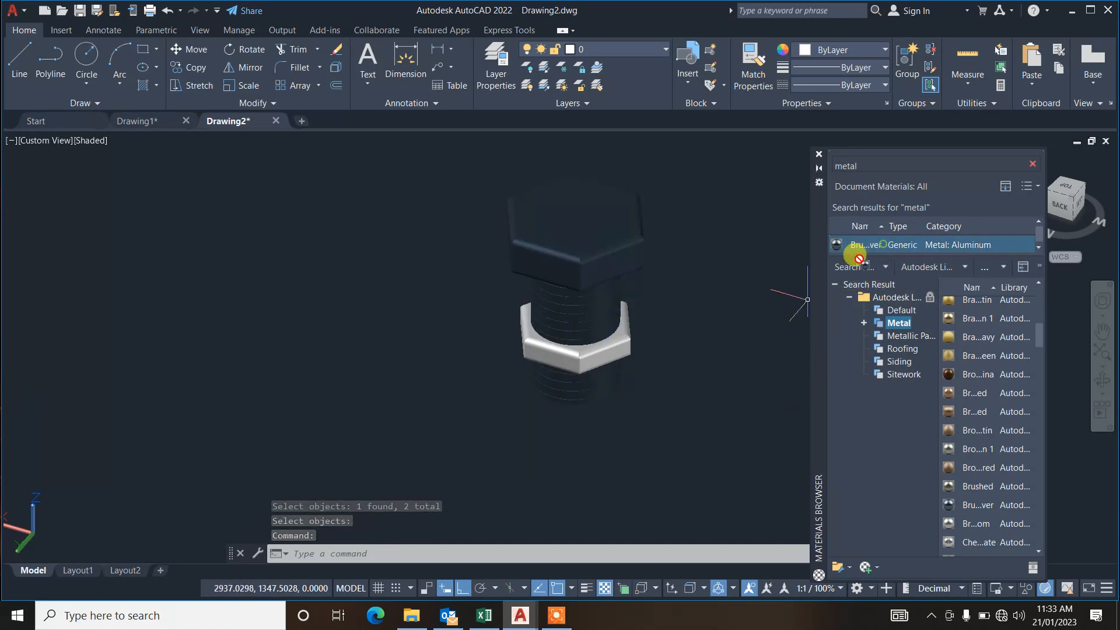
pyautogui.moveTo(619, 345); pyautogui.dragTo(619, 344)
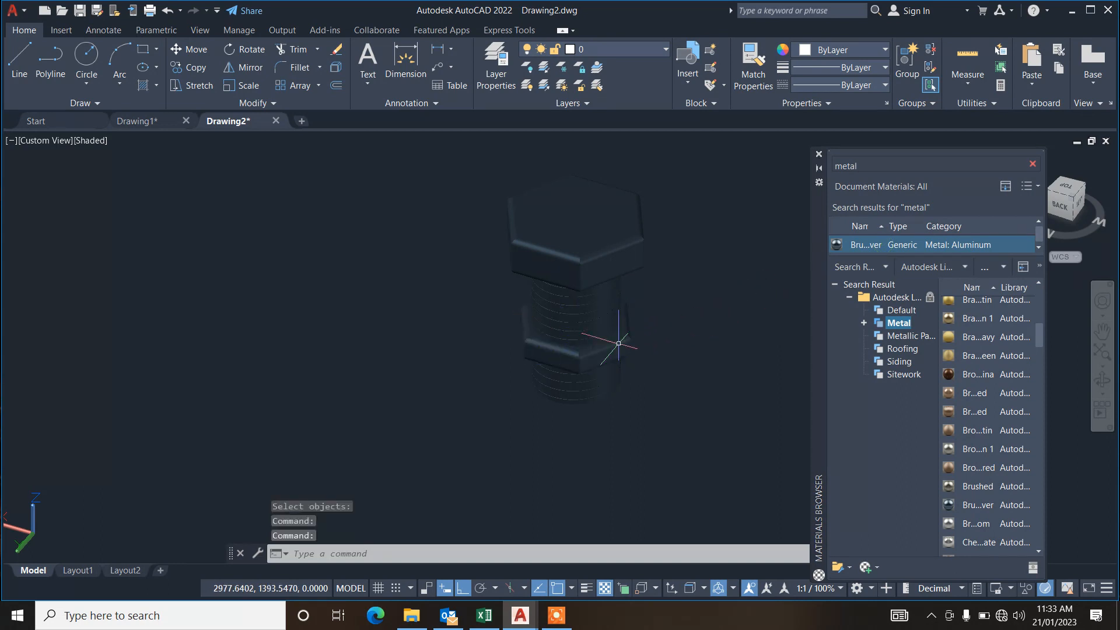
pyautogui.press('Escape')
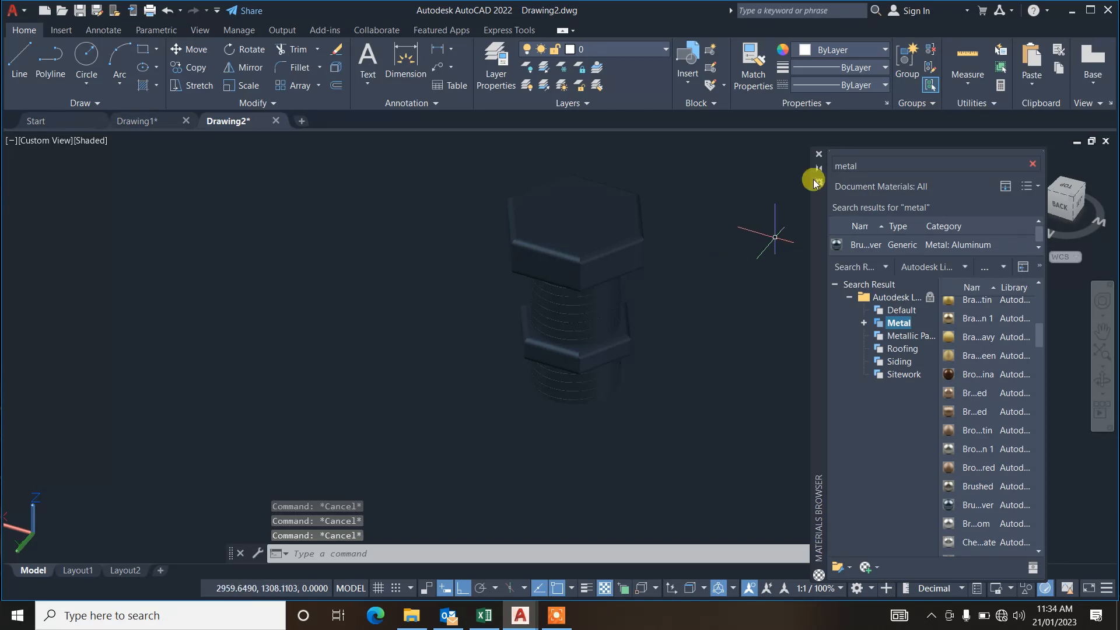
pyautogui.click(819, 154)
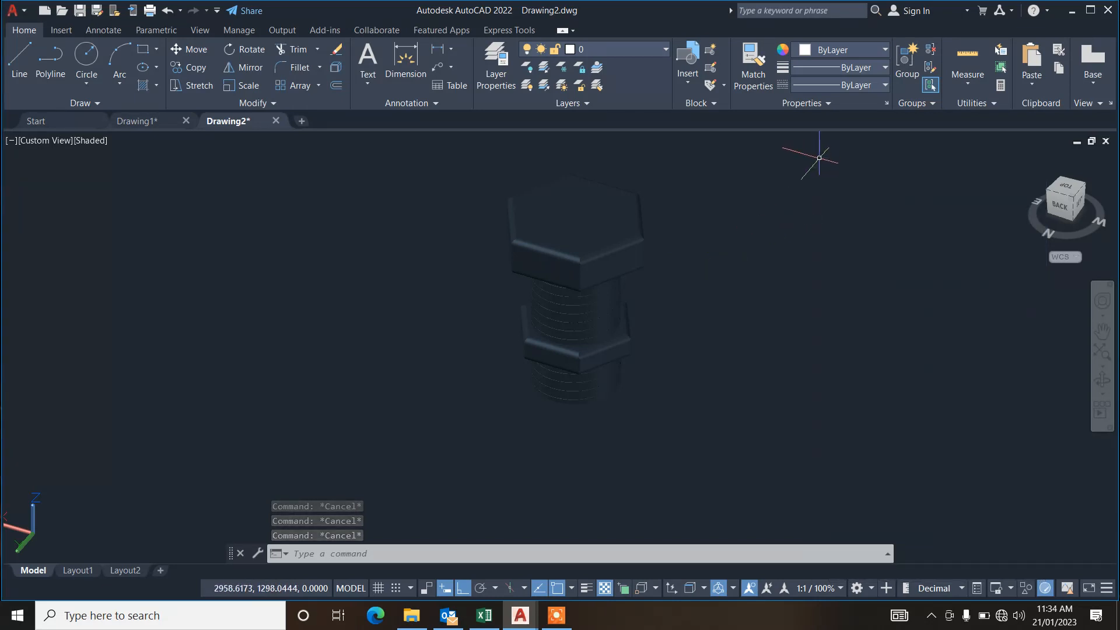
# Switch the viewport's visual style to Realistic.
pyautogui.click(1107, 387)
pyautogui.moveTo(652, 393); pyautogui.dragTo(654, 280)
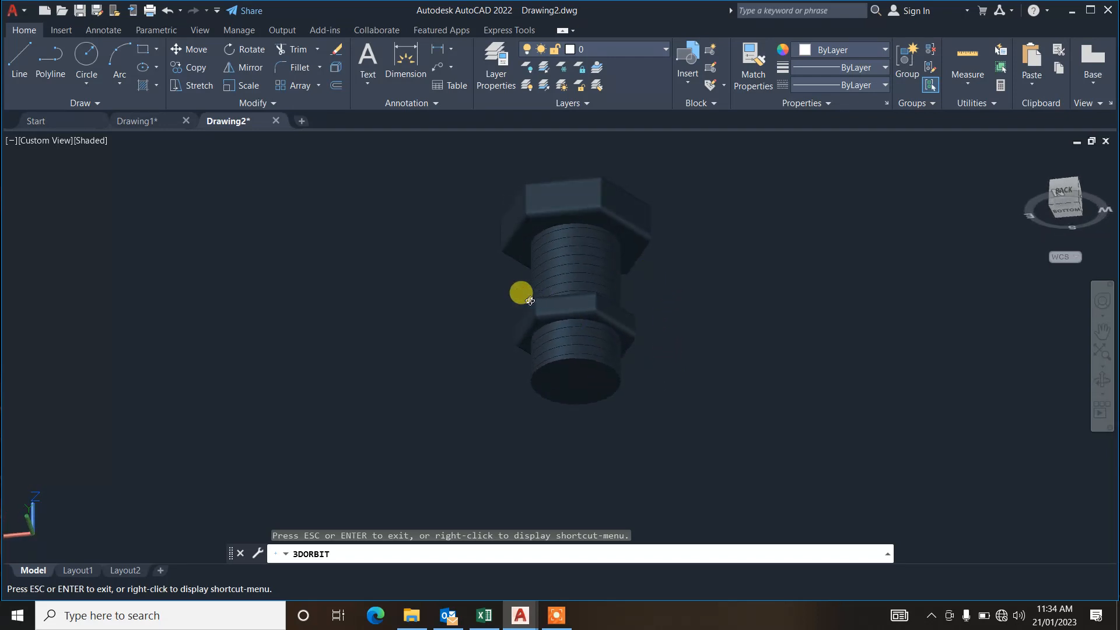
pyautogui.moveTo(526, 307)
pyautogui.mouseDown()
pyautogui.moveTo(612, 438)
pyautogui.moveTo(540, 280)
pyautogui.moveTo(498, 330)
pyautogui.moveTo(544, 401)
pyautogui.moveTo(621, 418)
pyautogui.moveTo(626, 430)
pyautogui.moveTo(538, 399)
pyautogui.moveTo(482, 308)
pyautogui.moveTo(595, 352)
pyautogui.moveTo(570, 390)
pyautogui.moveTo(534, 400)
pyautogui.moveTo(473, 377)
pyautogui.moveTo(471, 352)
pyautogui.moveTo(491, 350)
pyautogui.moveTo(565, 413)
pyautogui.mouseUp()
pyautogui.moveTo(596, 370); pyautogui.dragTo(460, 282)
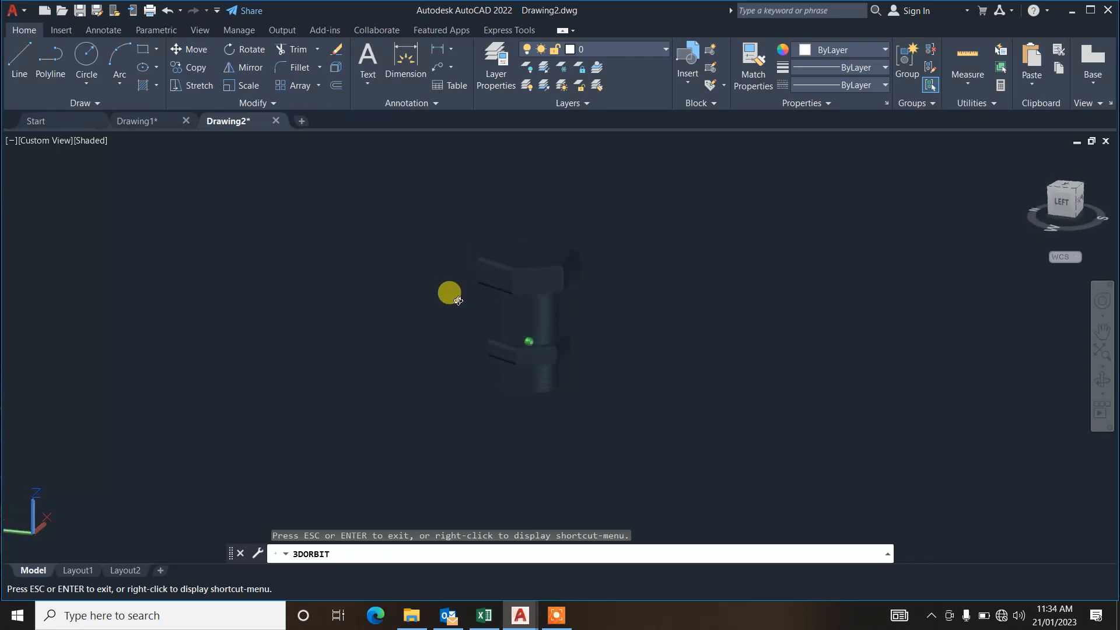
pyautogui.press('Escape')
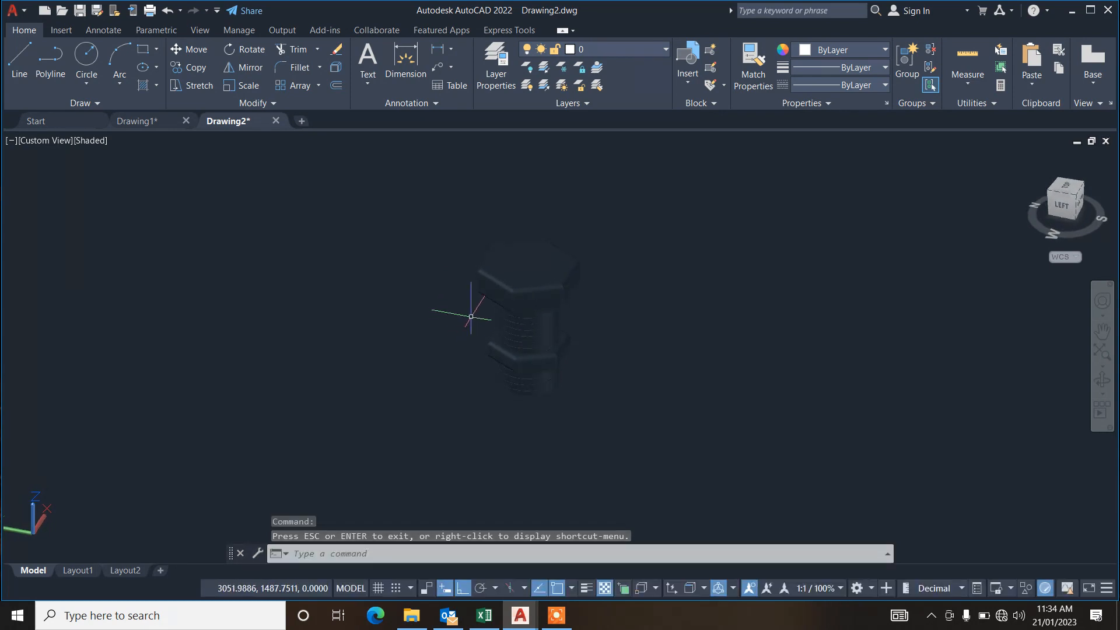
pyautogui.click(89, 140)
pyautogui.click(124, 215)
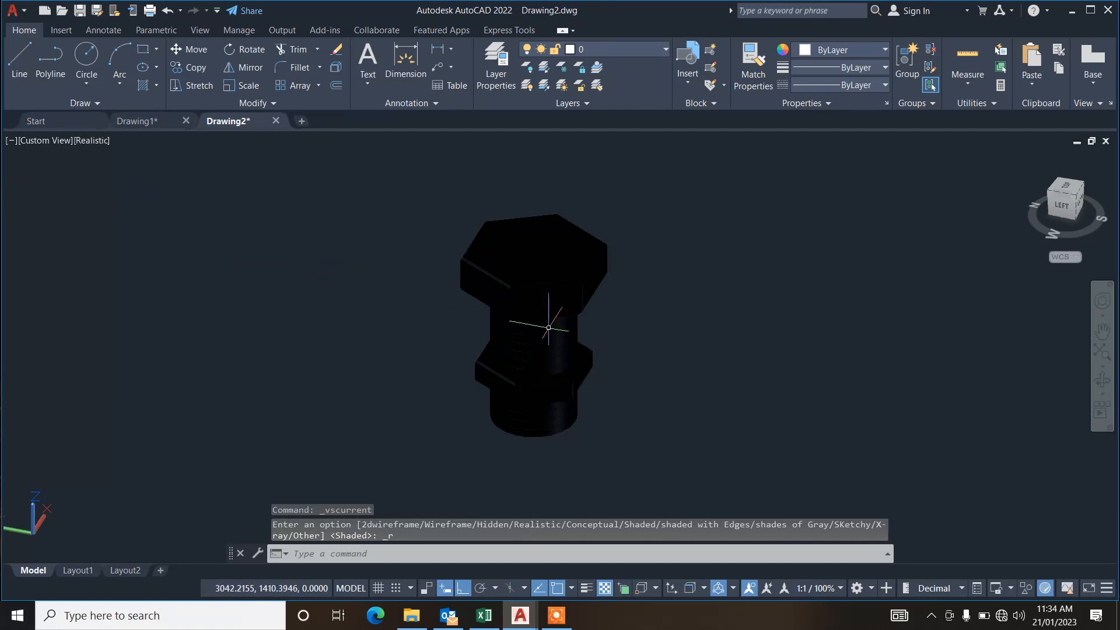
# Orbit around the bolt and nut to examine the applied material from several sides.
pyautogui.click(1103, 379)
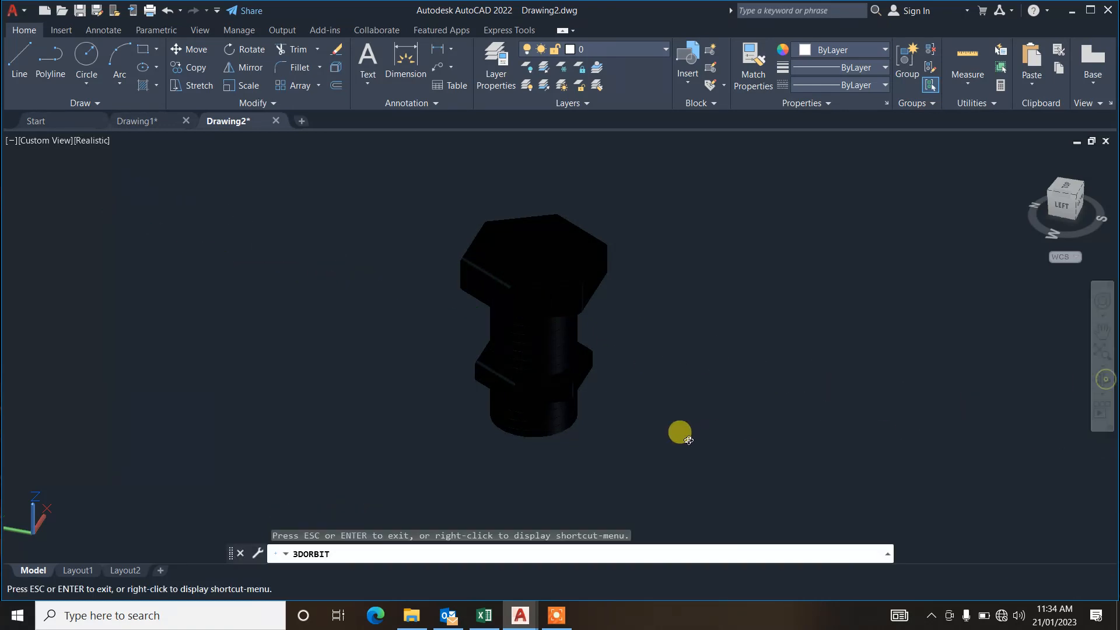
pyautogui.moveTo(688, 438); pyautogui.dragTo(797, 378)
pyautogui.moveTo(583, 300); pyautogui.dragTo(579, 390)
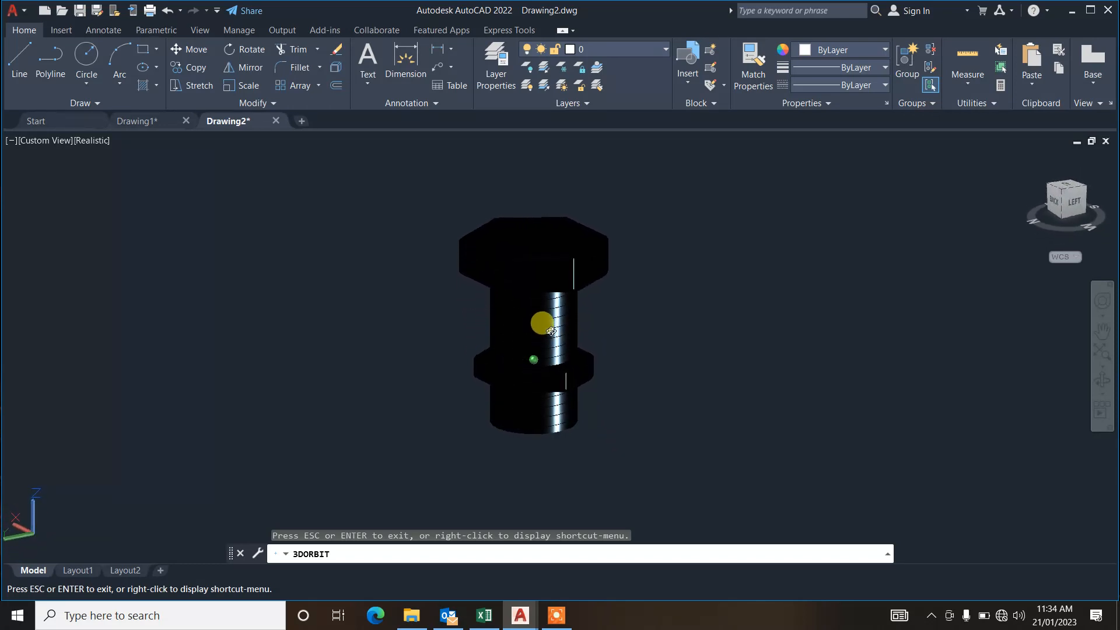
pyautogui.moveTo(390, 313); pyautogui.dragTo(465, 367)
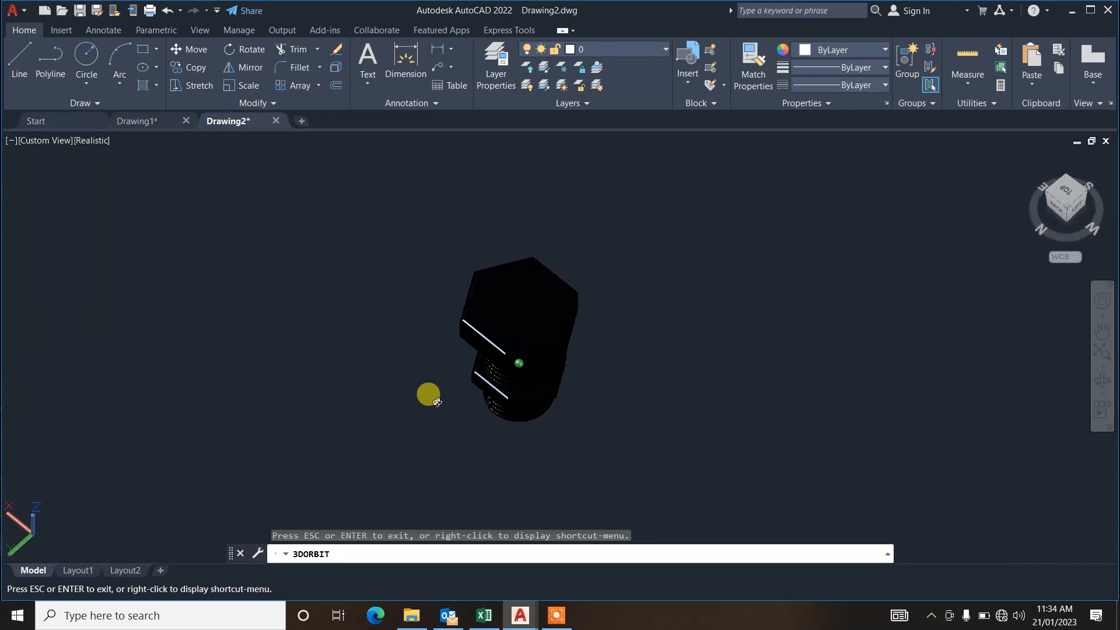
pyautogui.moveTo(437, 402); pyautogui.dragTo(458, 269)
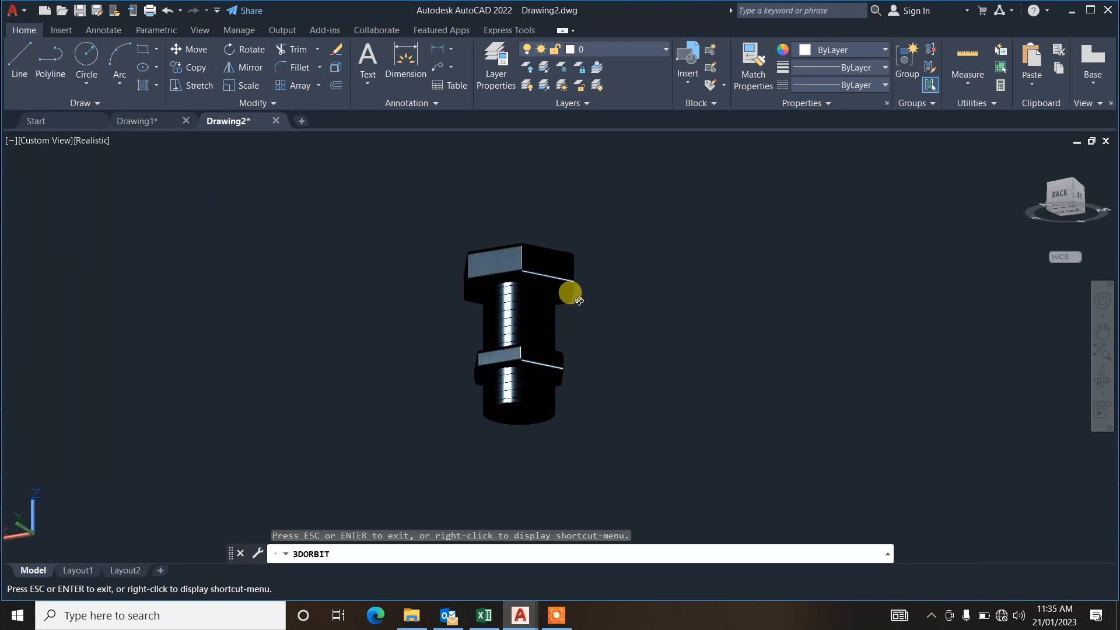
pyautogui.press('Escape')
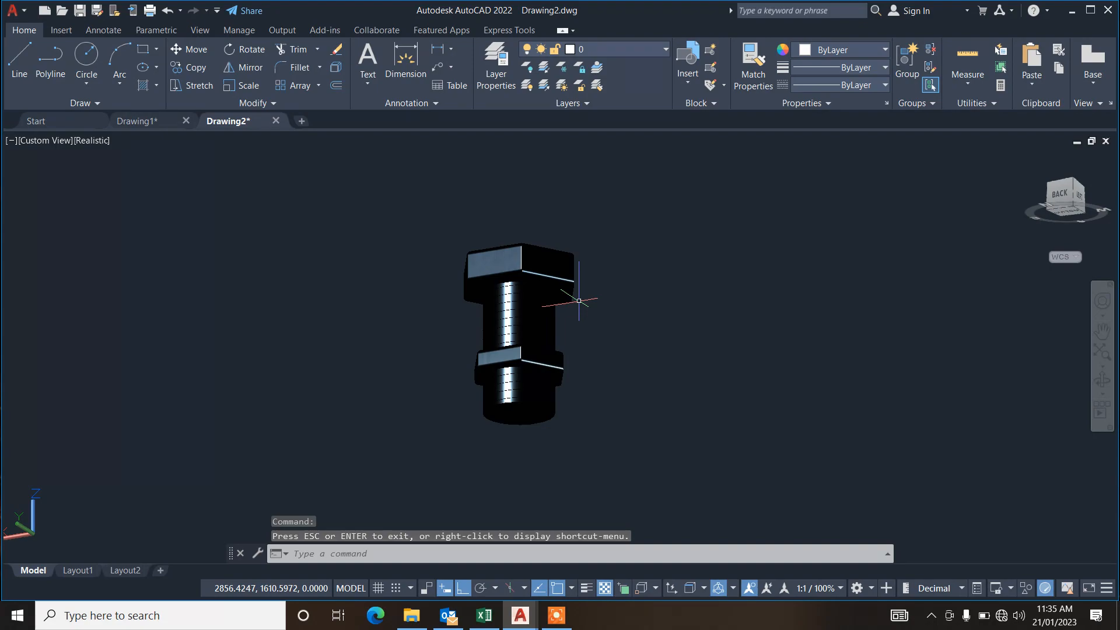